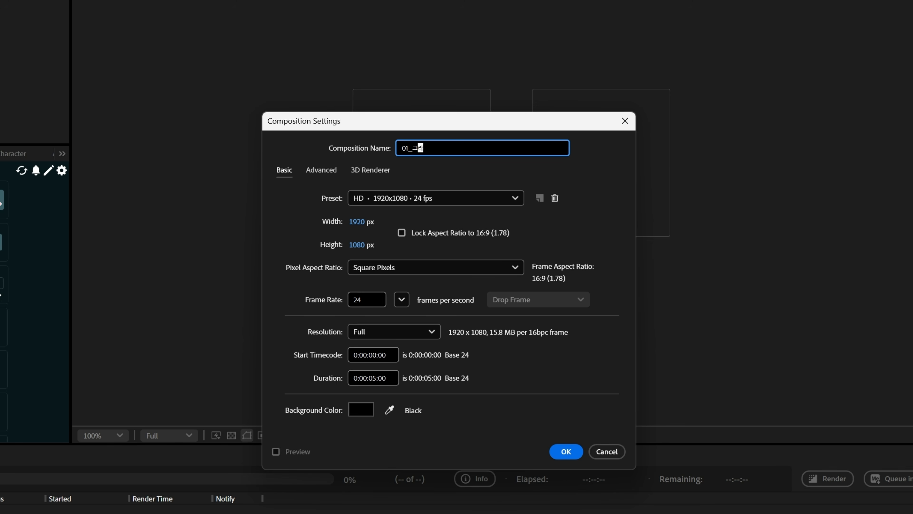
# Step: Create a five-second 1920 x 1080 composition at 24 fps named "01_그라디언트 배경"
pyautogui.click(584, 232)
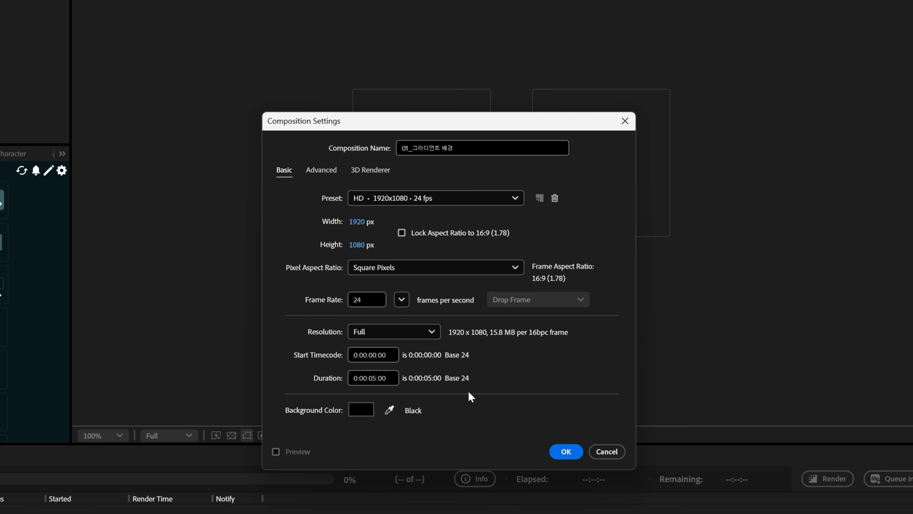
pyautogui.click(567, 451)
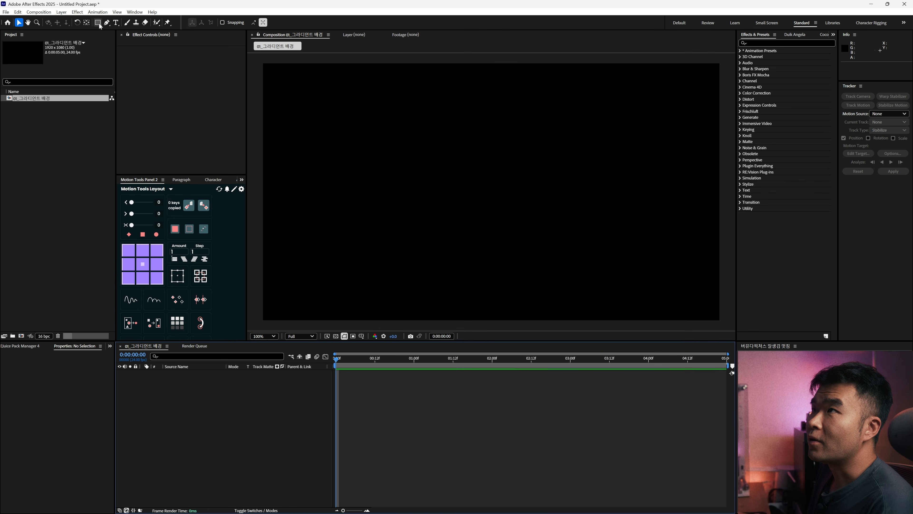
# Step: Show the transparency grid, draw a black circle about 370 px wide with the Ellipse tool, and place it left of centre in the composition
pyautogui.moveTo(99, 26); pyautogui.dragTo(123, 42)
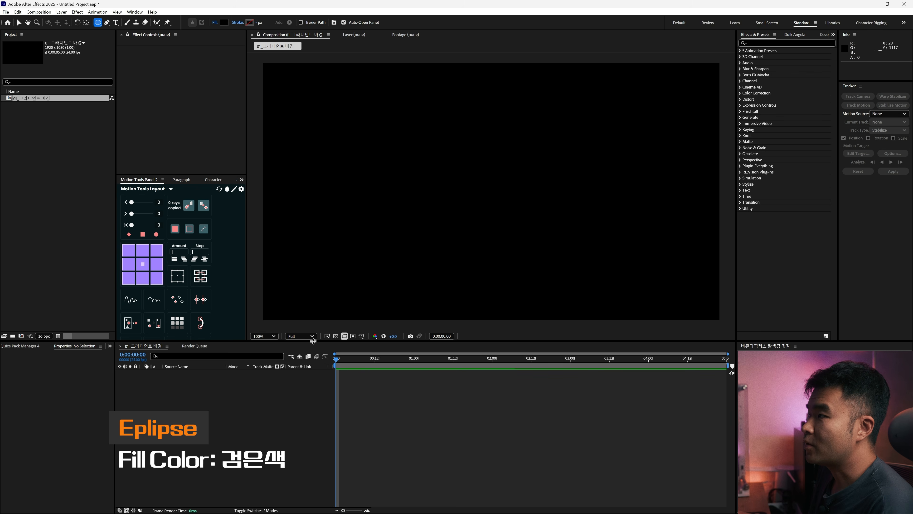
pyautogui.click(335, 336)
pyautogui.moveTo(333, 144); pyautogui.dragTo(421, 223)
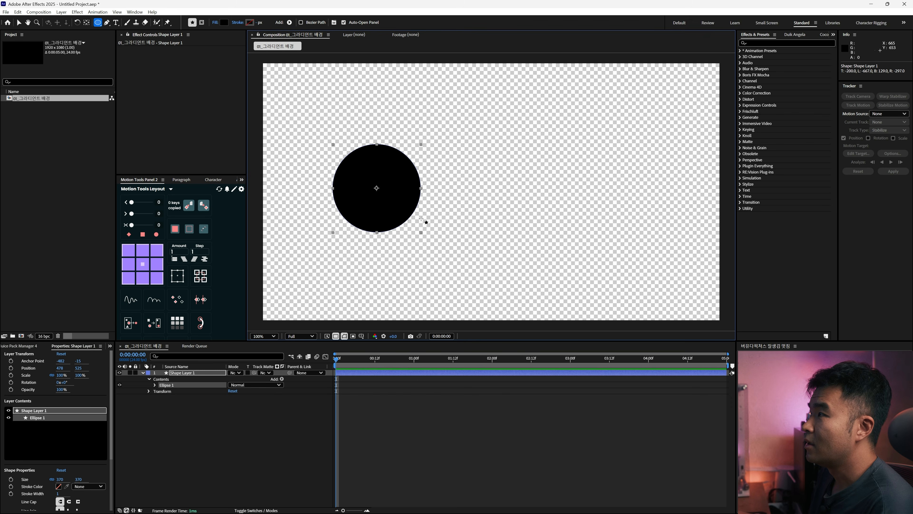
pyautogui.press('v')
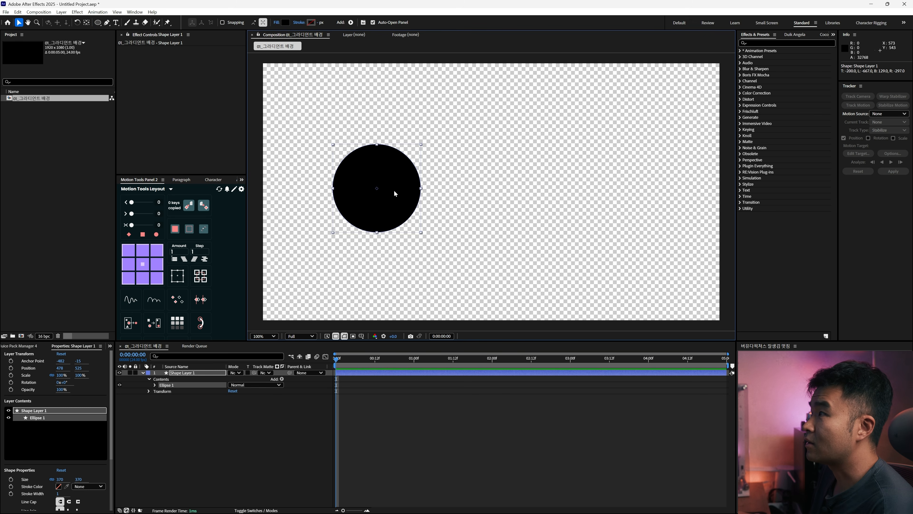
pyautogui.moveTo(394, 193); pyautogui.dragTo(385, 187)
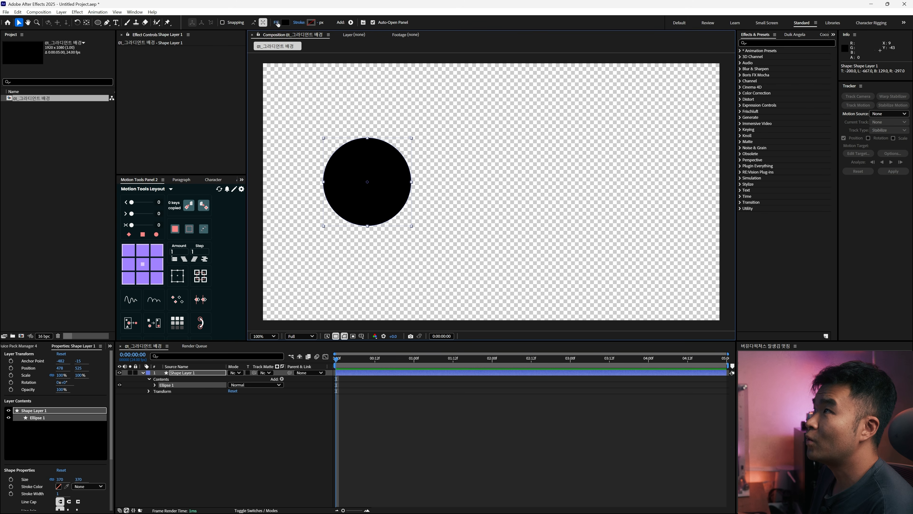
pyautogui.moveTo(366, 191); pyautogui.dragTo(360, 191)
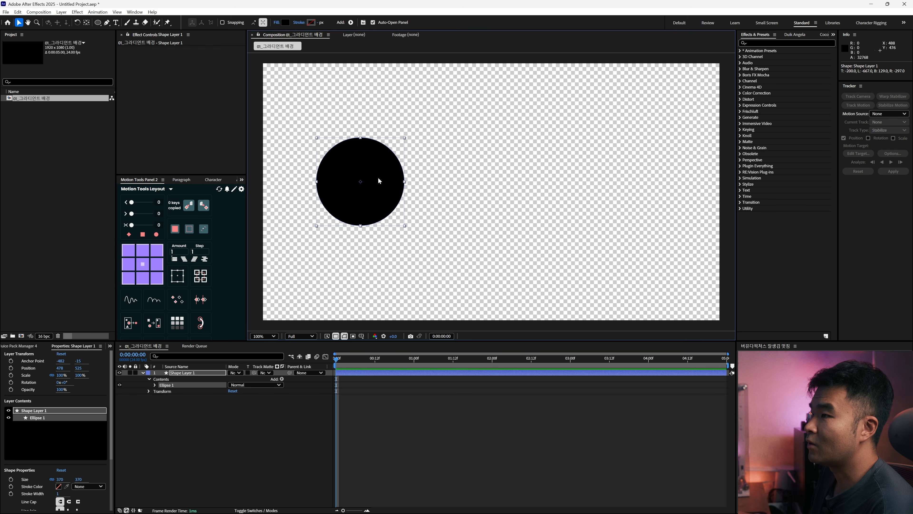
# Step: Rename the black circle's shape layer "검은색" and set its label color to Cyan
pyautogui.click(208, 378)
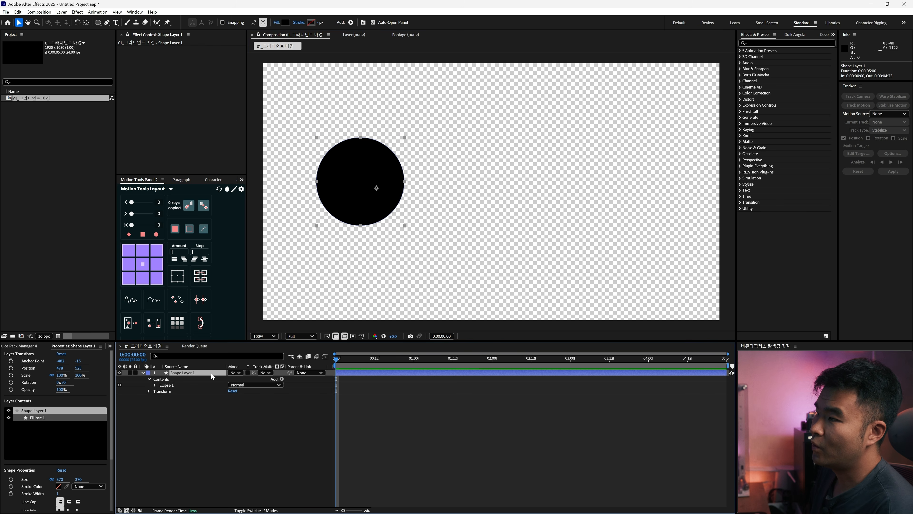
pyautogui.press('Return')
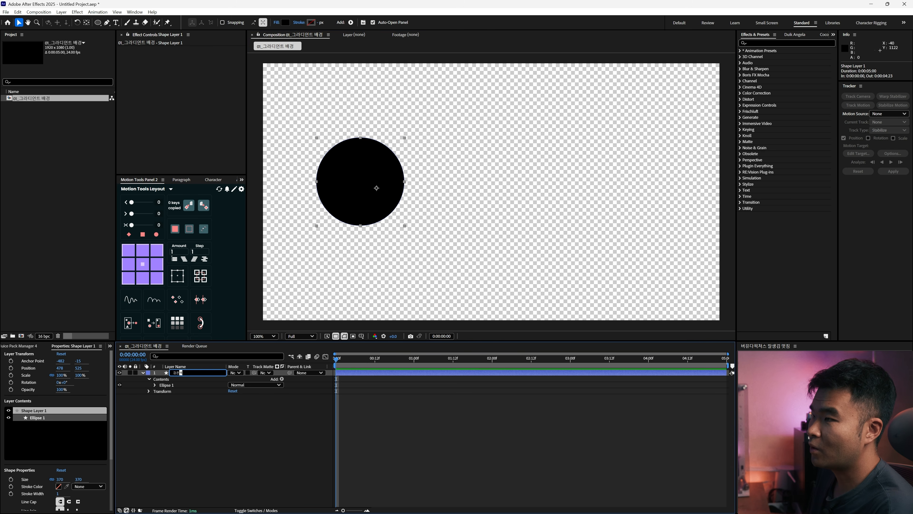
pyautogui.write('검은색')
pyautogui.press('Return')
pyautogui.click(148, 373)
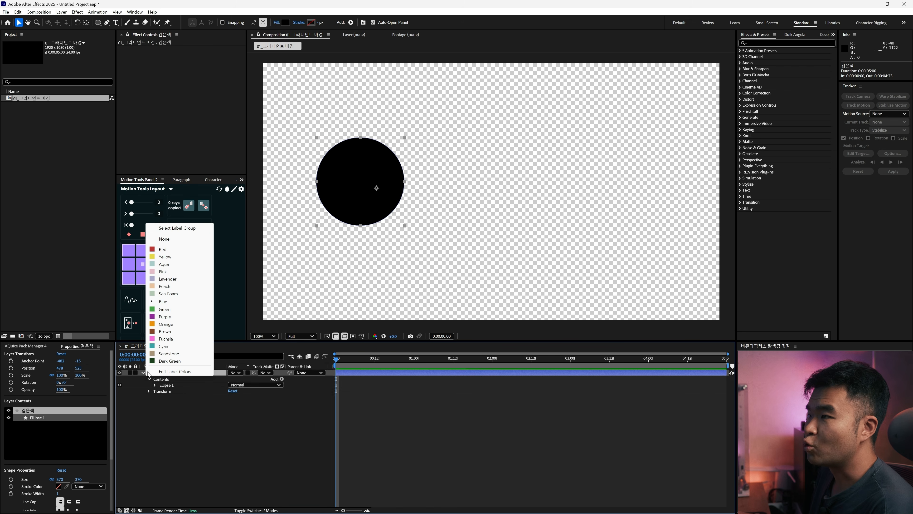
pyautogui.click(175, 346)
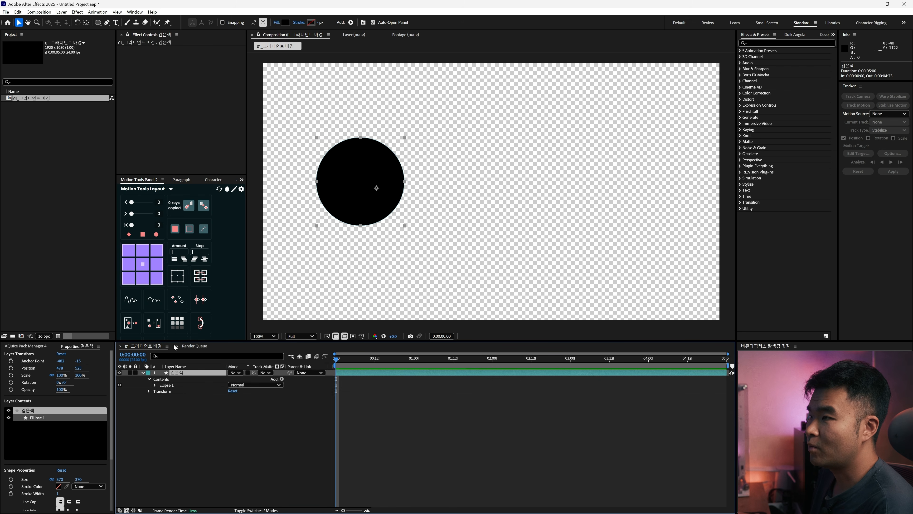
# Step: Center the black circle's anchor point, then duplicate the layer and move the copy horizontally to about 889, 497
pyautogui.click(145, 267)
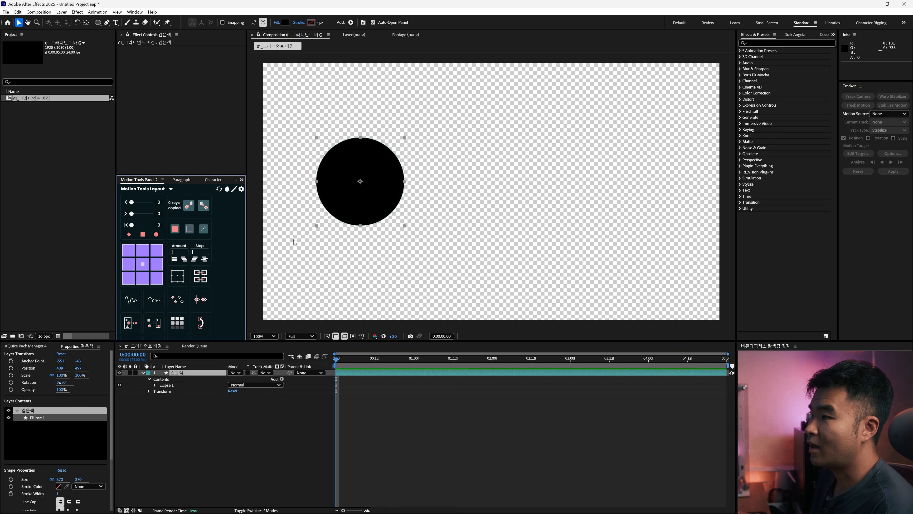
pyautogui.click(191, 371)
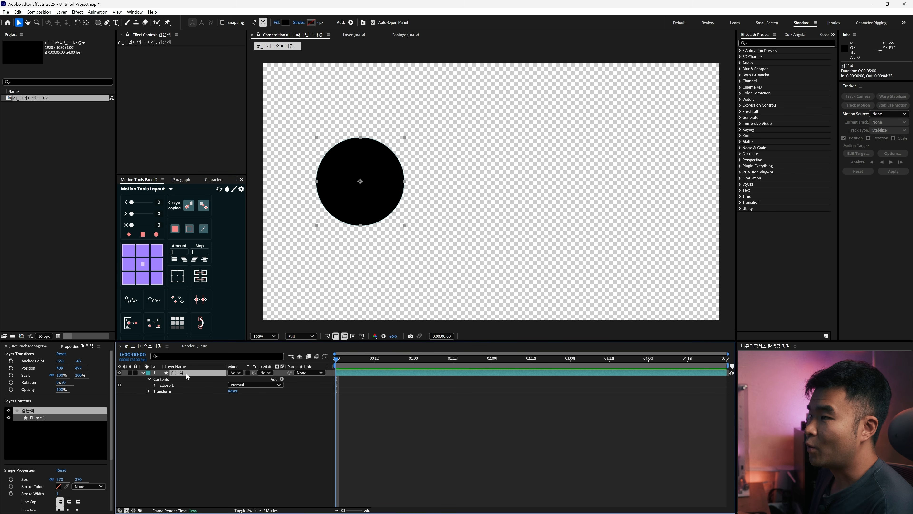
pyautogui.hotkey('ctrl', 'd')
pyautogui.moveTo(360, 191); pyautogui.dragTo(474, 192)
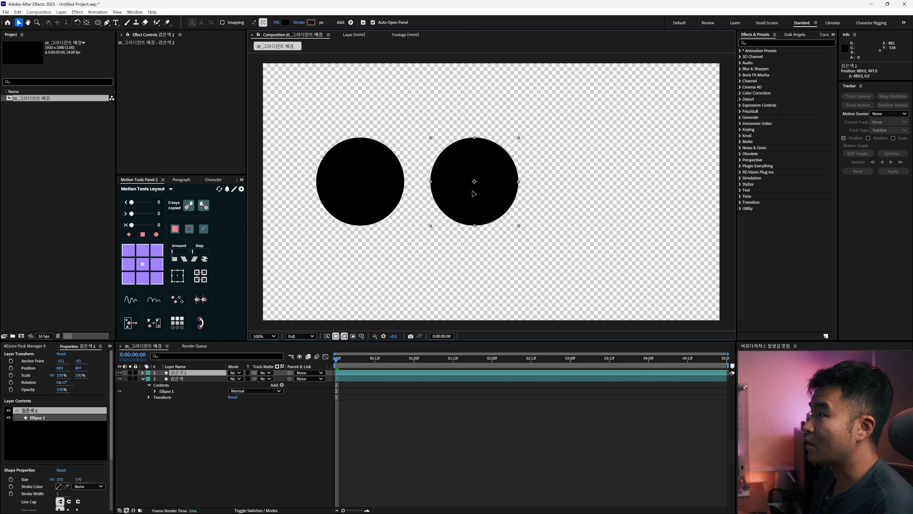
# Step: Change the copied circle's fill to mid-gray by setting the brightness to 50%
pyautogui.click(286, 25)
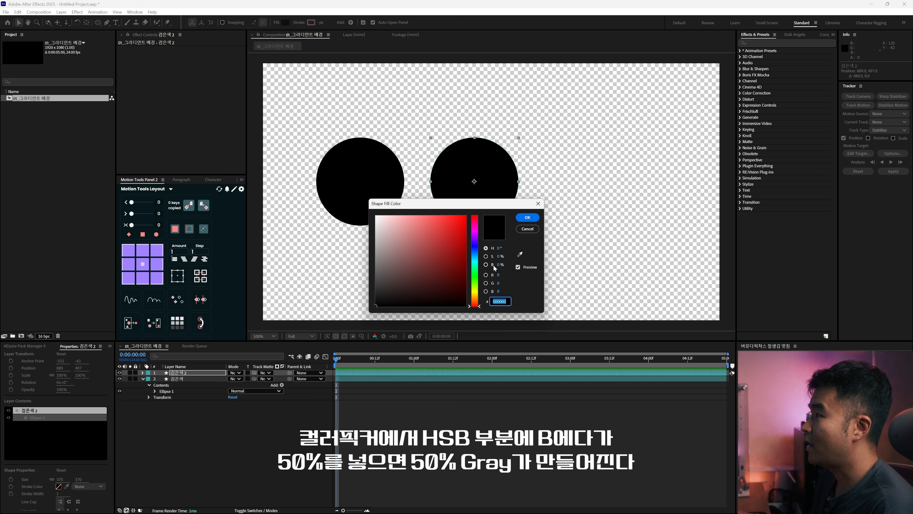
pyautogui.click(500, 264)
pyautogui.write('50')
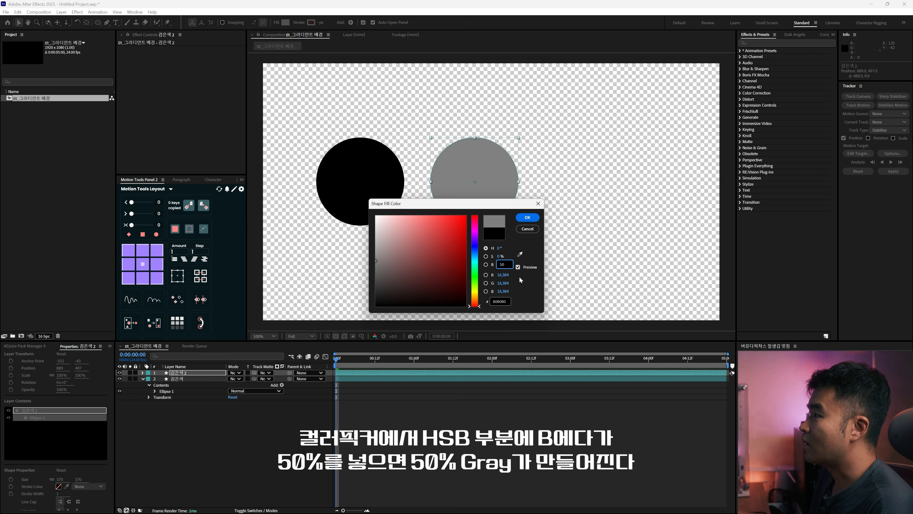
pyautogui.click(527, 218)
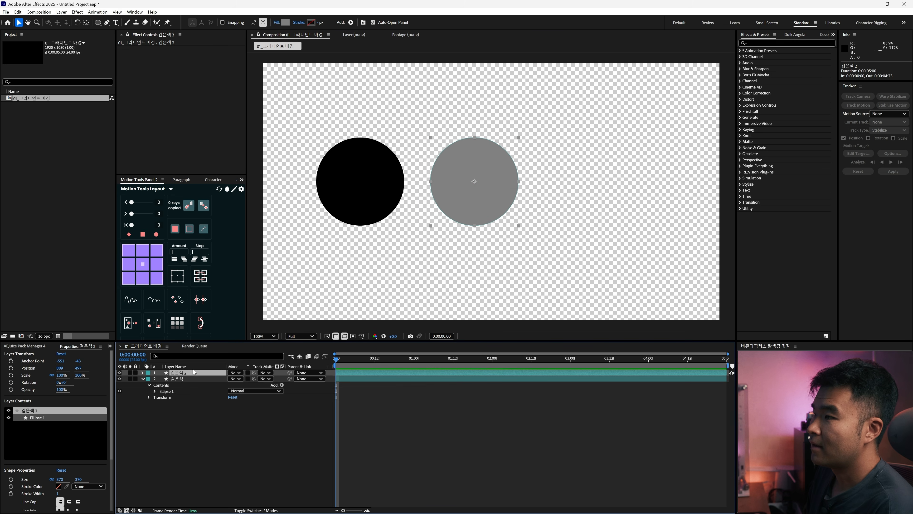
# Step: Rename the gray circle's layer "회색" and set its label color to Purple
pyautogui.press('Return')
pyautogui.press('Return')
pyautogui.click(147, 372)
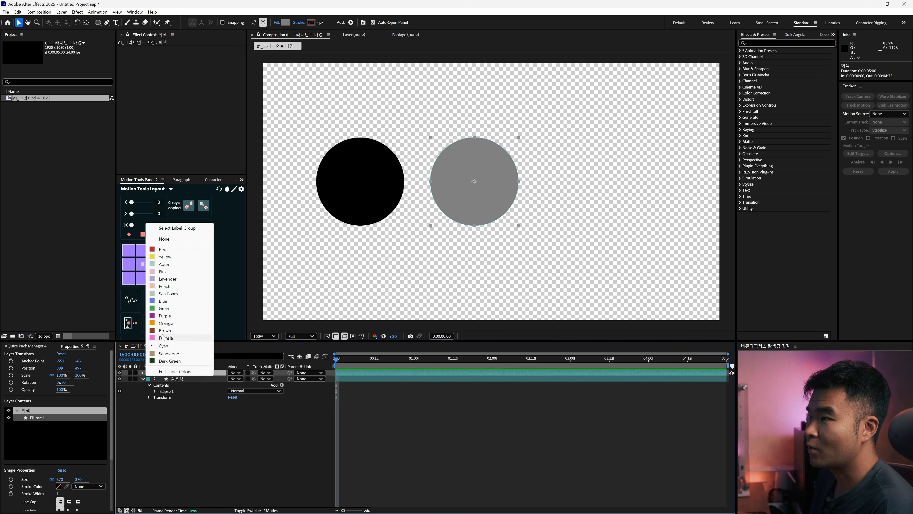
pyautogui.click(169, 316)
pyautogui.click(200, 404)
pyautogui.click(199, 372)
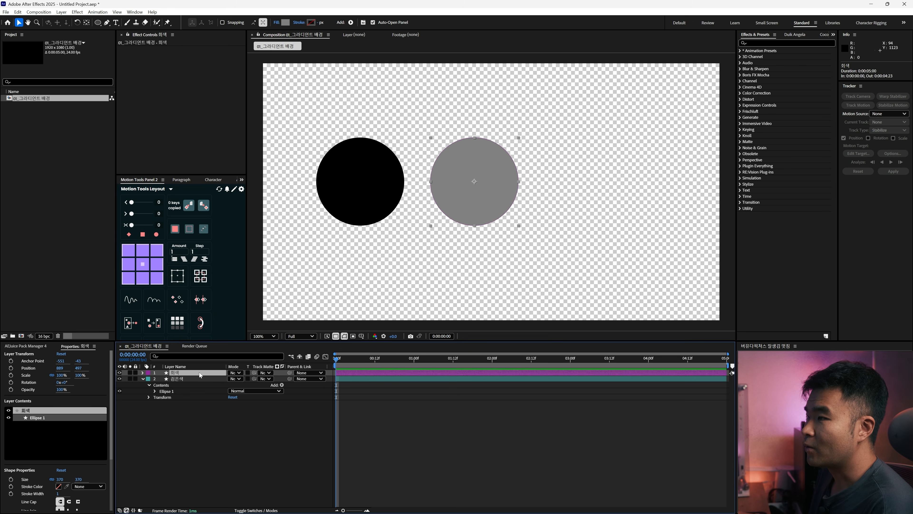
# Step: Duplicate the gray circle, move the copy horizontally to about 1376, 497, and change its fill to white (FFFFFF)
pyautogui.hotkey('ctrl', 'd')
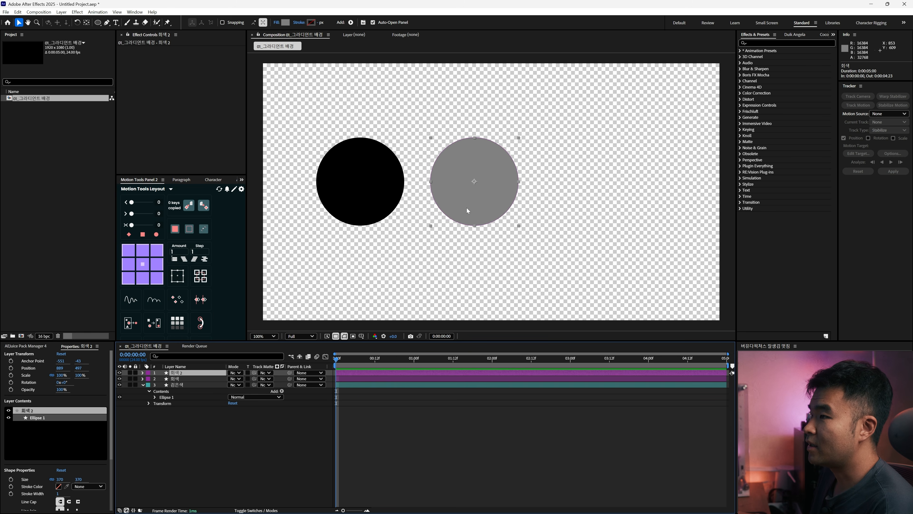
pyautogui.moveTo(483, 204); pyautogui.dragTo(600, 203)
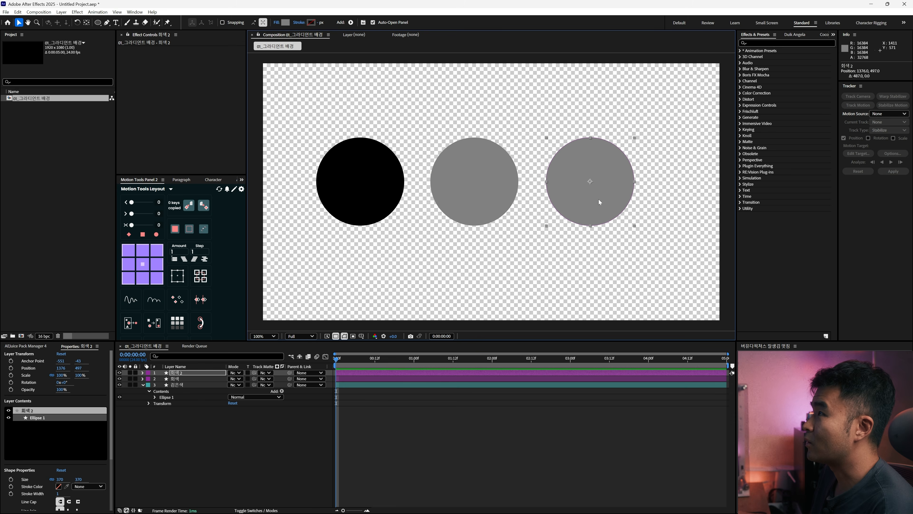
pyautogui.click(286, 22)
pyautogui.moveTo(379, 218); pyautogui.dragTo(370, 211)
pyautogui.click(528, 217)
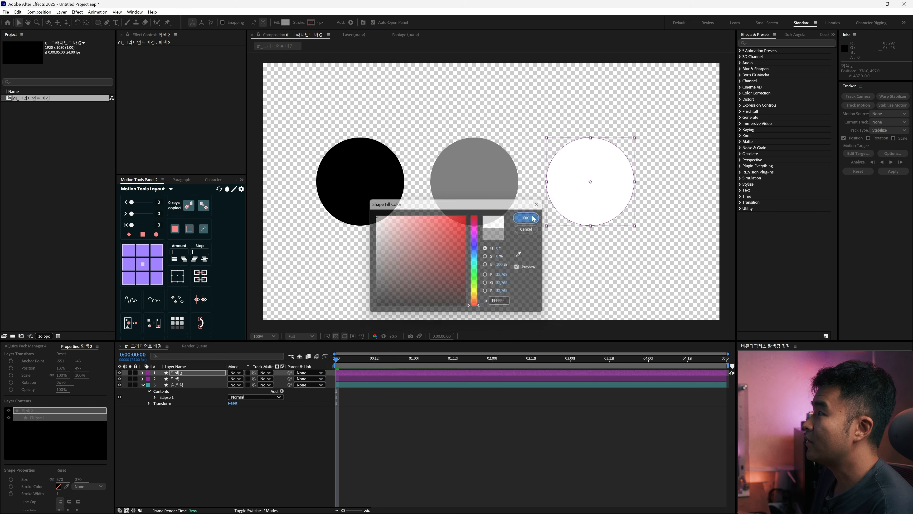
# Step: Rename the white circle's layer "흰색", set its label color to Green, and collapse the black circle layer's properties
pyautogui.click(203, 374)
pyautogui.press('Return')
pyautogui.write('희')
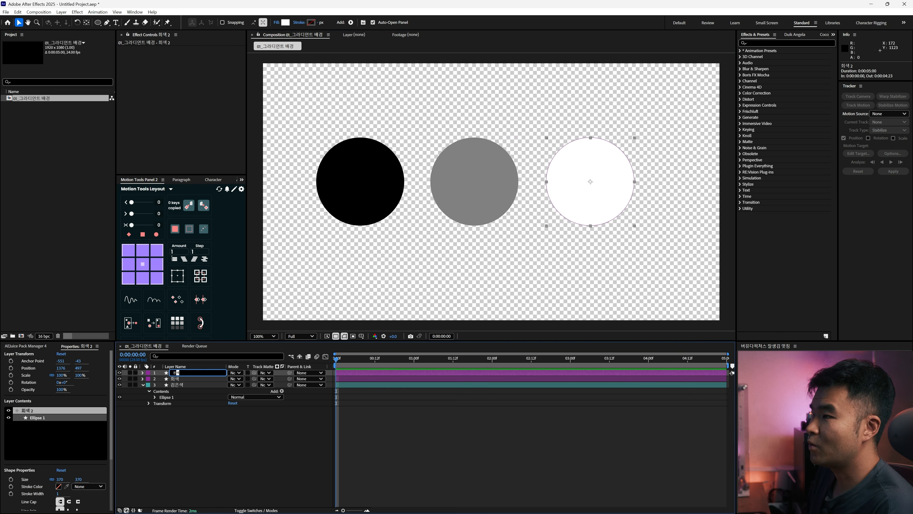
pyautogui.write('색')
pyautogui.press('Return')
pyautogui.click(147, 372)
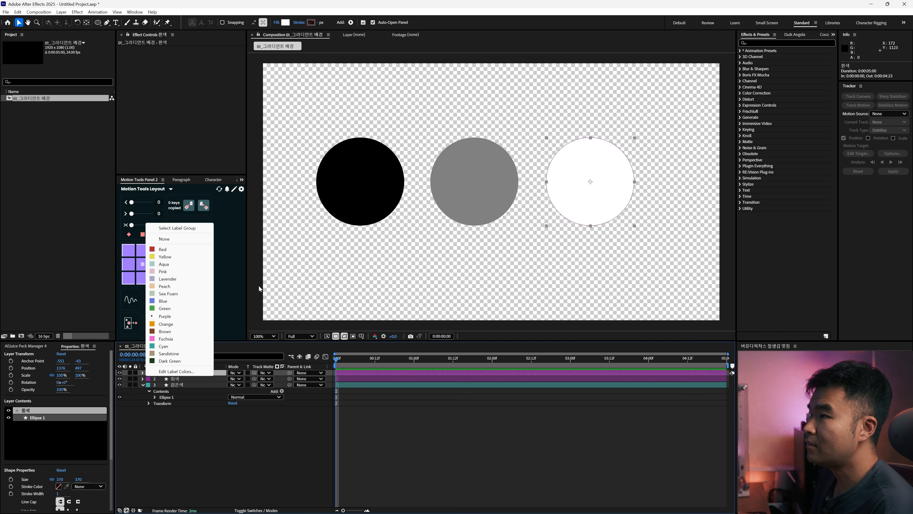
pyautogui.click(172, 308)
pyautogui.click(397, 257)
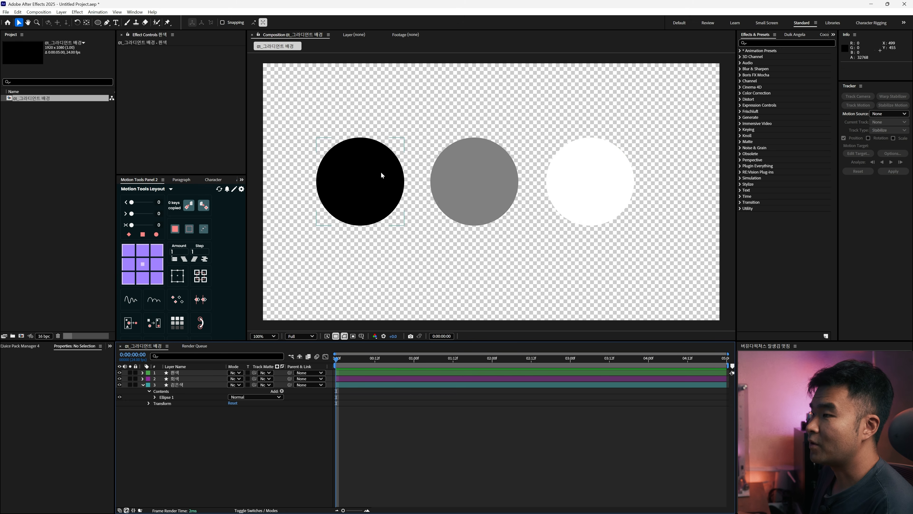
pyautogui.click(144, 385)
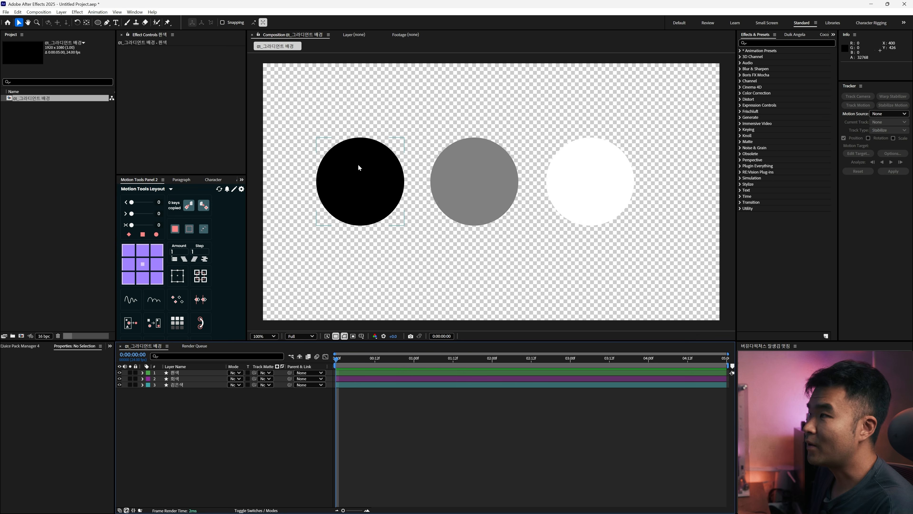
# Step: Duplicate the black circle, move the copy to the composition's upper-left corner at about 195, 147, and scale it to 60%
pyautogui.click(185, 384)
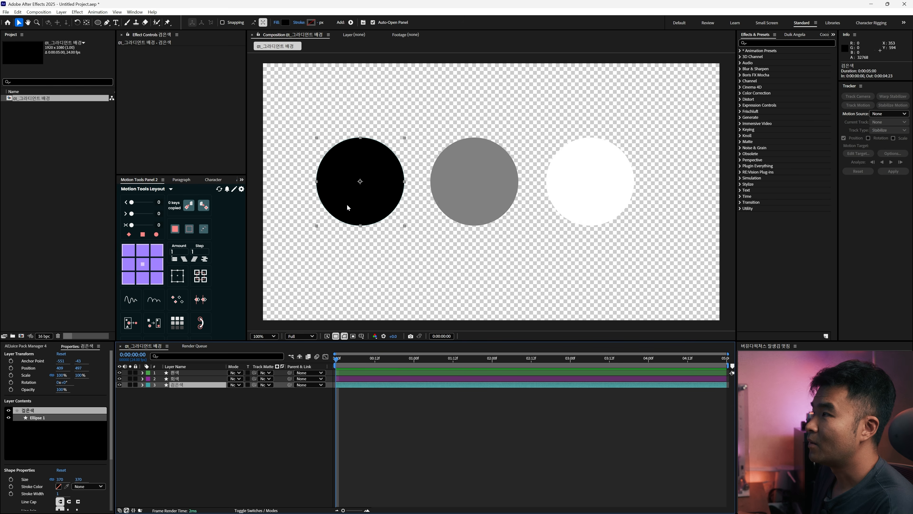
pyautogui.hotkey('ctrl', 'd')
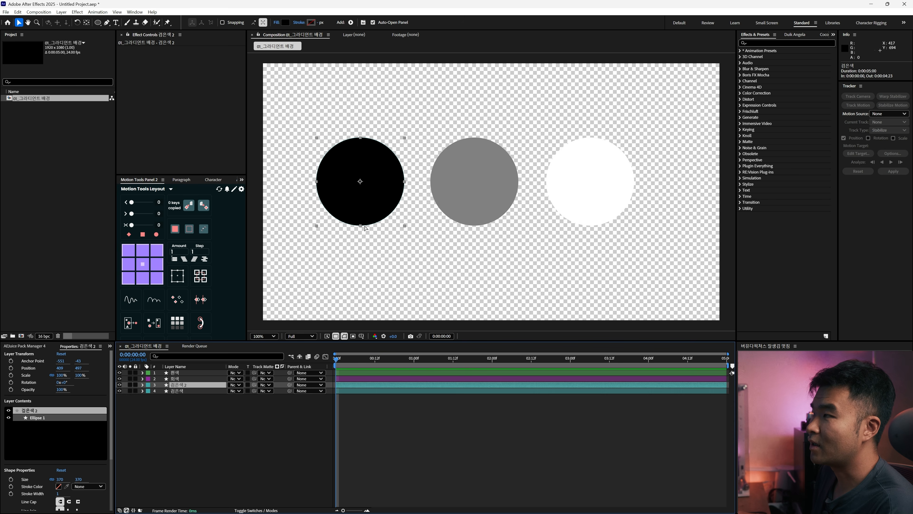
pyautogui.moveTo(361, 181); pyautogui.dragTo(311, 96)
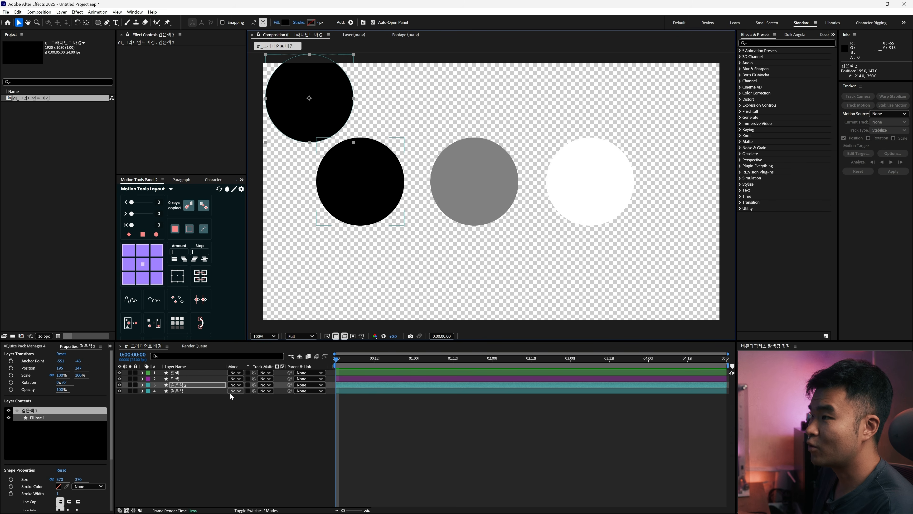
pyautogui.press('s')
pyautogui.moveTo(240, 391); pyautogui.dragTo(226, 392)
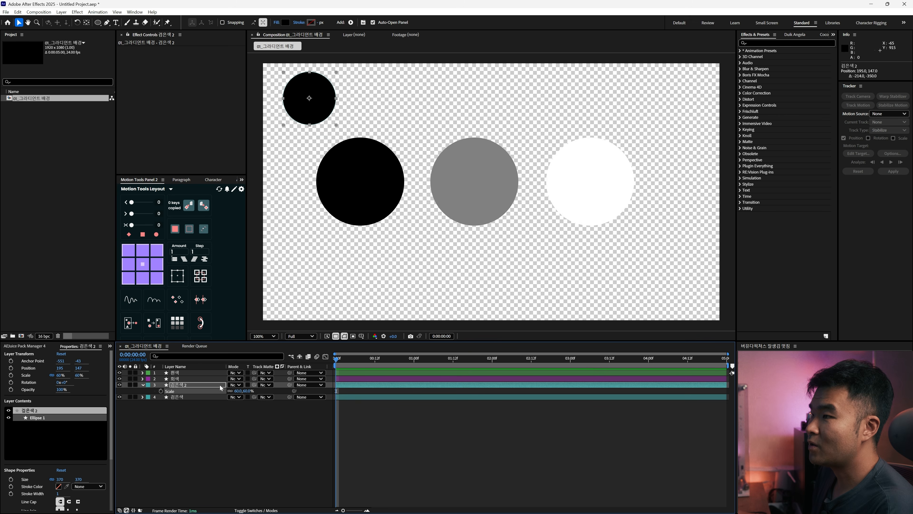
# Step: Duplicate the small black circle to about 747, 115 at 88% scale, and place another 88% copy partly behind the gray circle's lower edge
pyautogui.hotkey('ctrl', 'd')
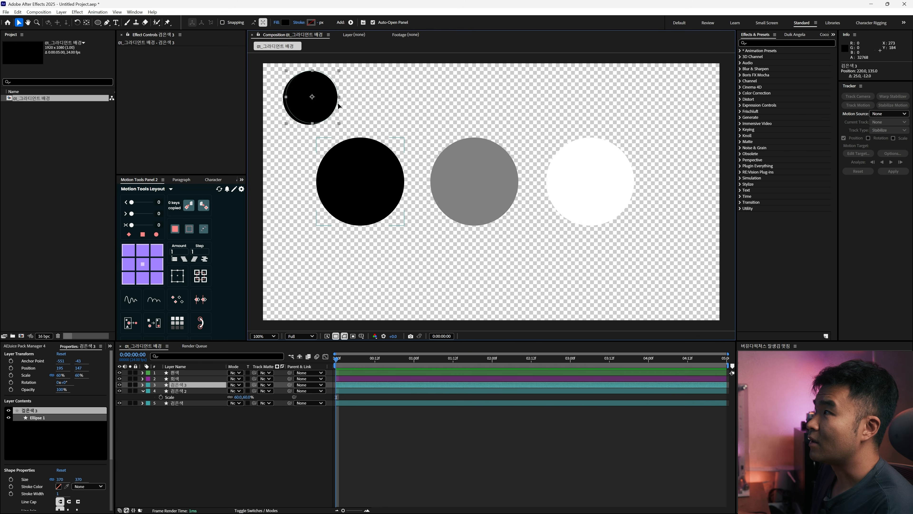
pyautogui.moveTo(323, 113); pyautogui.dragTo(454, 106)
pyautogui.moveTo(247, 390); pyautogui.dragTo(248, 390)
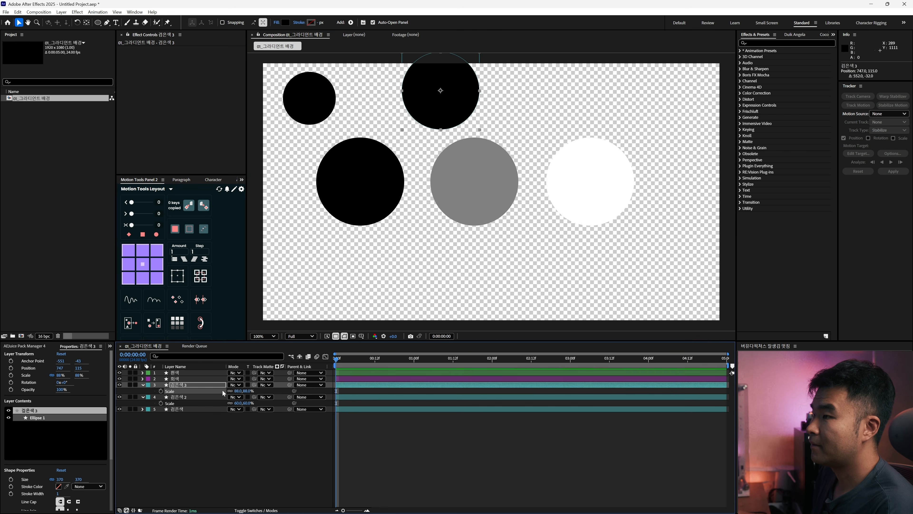
pyautogui.hotkey('ctrl', 'd')
pyautogui.moveTo(404, 129); pyautogui.dragTo(429, 261)
# Step: Duplicate the black circle behind the gray one, move the copy to about 1226, 195, and scale it to 123%
pyautogui.hotkey('ctrl', 'd')
pyautogui.moveTo(465, 230); pyautogui.dragTo(554, 116)
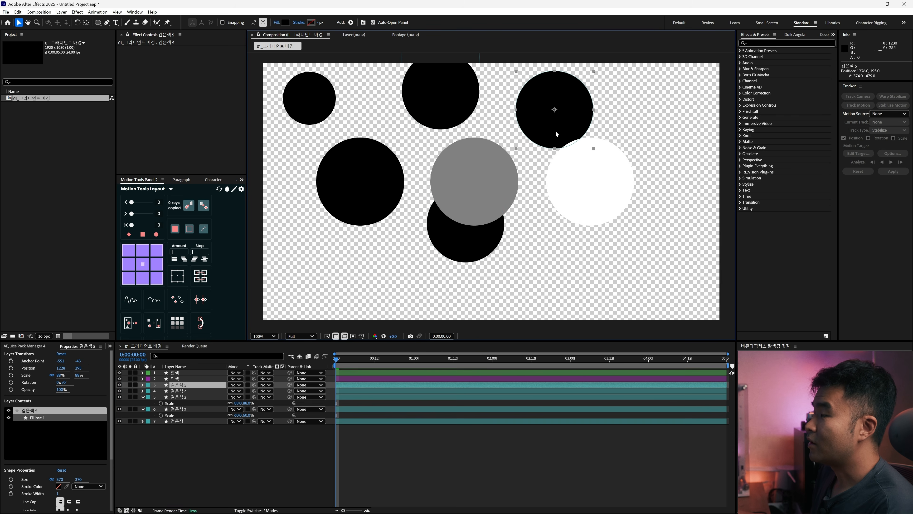
pyautogui.press('s')
pyautogui.moveTo(238, 391); pyautogui.dragTo(250, 391)
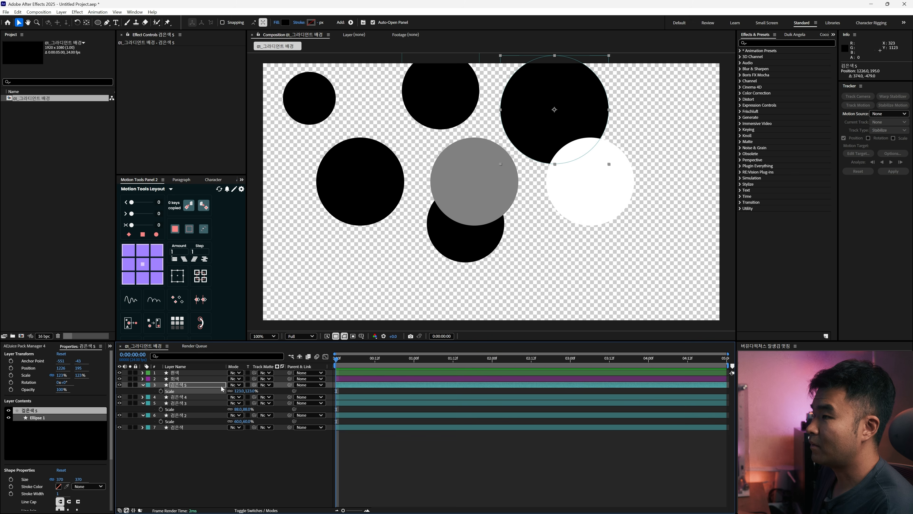
# Step: Duplicate the largest black circle, move the copy near the composition's right edge at about 1706, 346, and scale it to 83%
pyautogui.hotkey('ctrl', 'd')
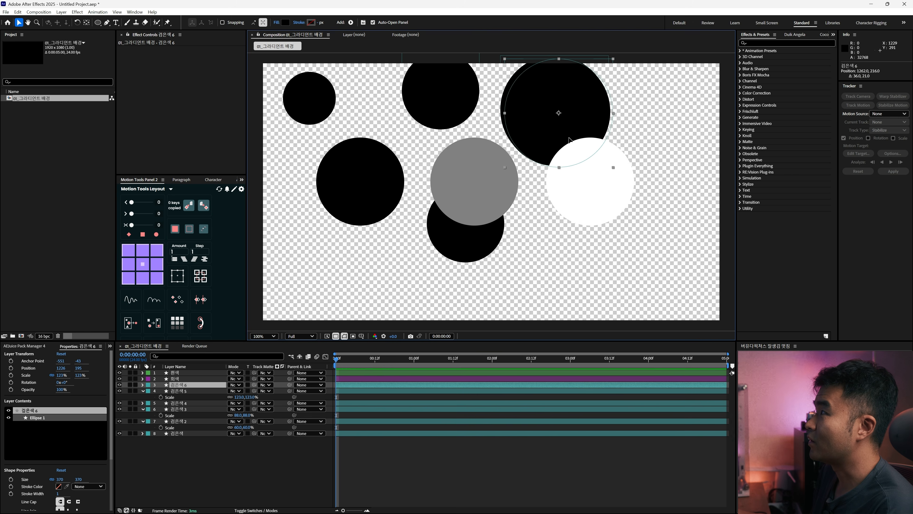
pyautogui.moveTo(561, 115); pyautogui.dragTo(675, 151)
pyautogui.press('s')
pyautogui.moveTo(246, 391); pyautogui.dragTo(232, 390)
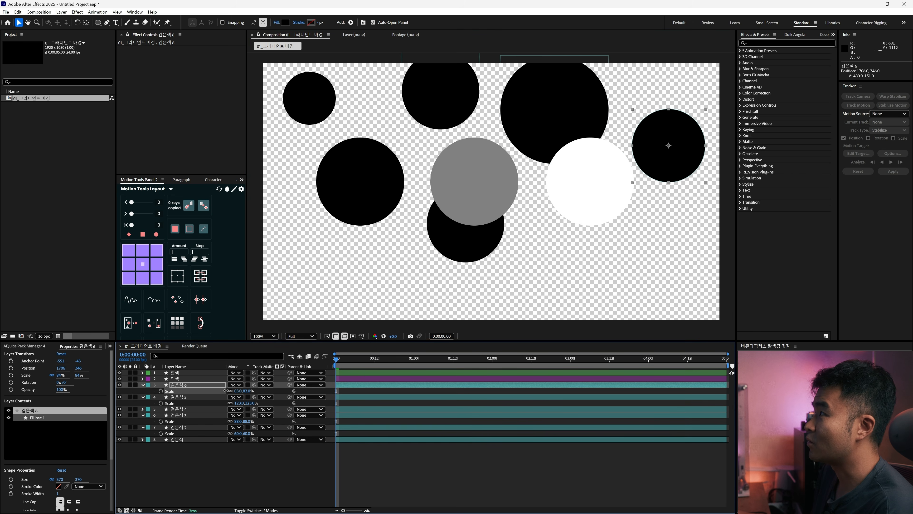
# Step: Duplicate the 83% black circle, scale the copy to 127%, and place it below the white circle at about 1348, 841
pyautogui.hotkey('ctrl', 'd')
pyautogui.moveTo(666, 143); pyautogui.dragTo(657, 259)
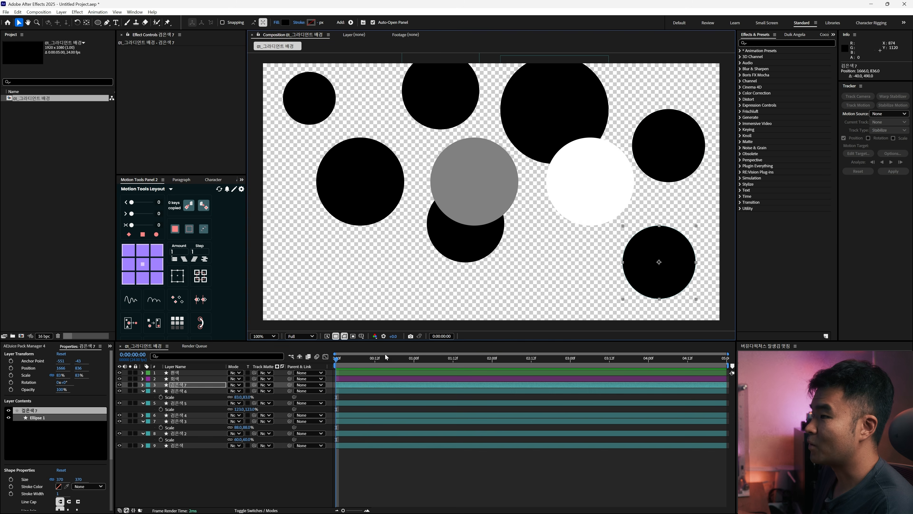
pyautogui.press('s')
pyautogui.moveTo(238, 391); pyautogui.dragTo(254, 391)
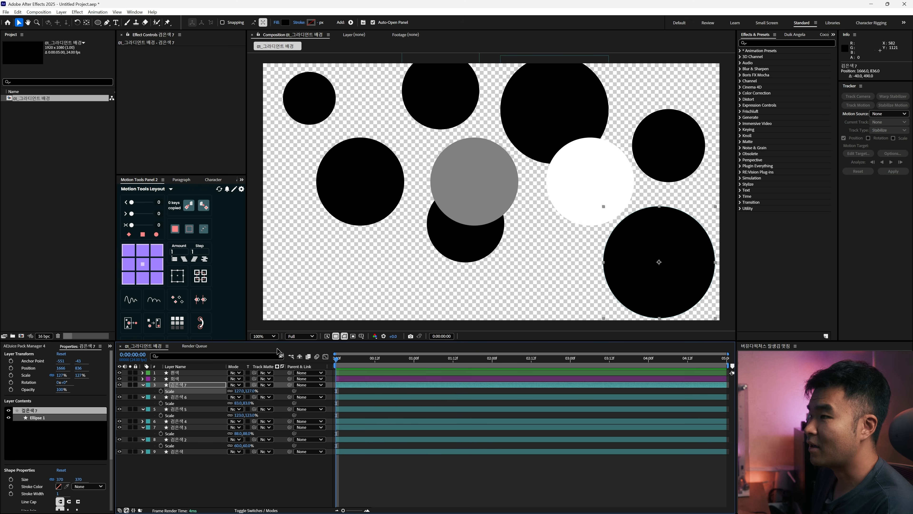
pyautogui.moveTo(671, 272); pyautogui.dragTo(595, 274)
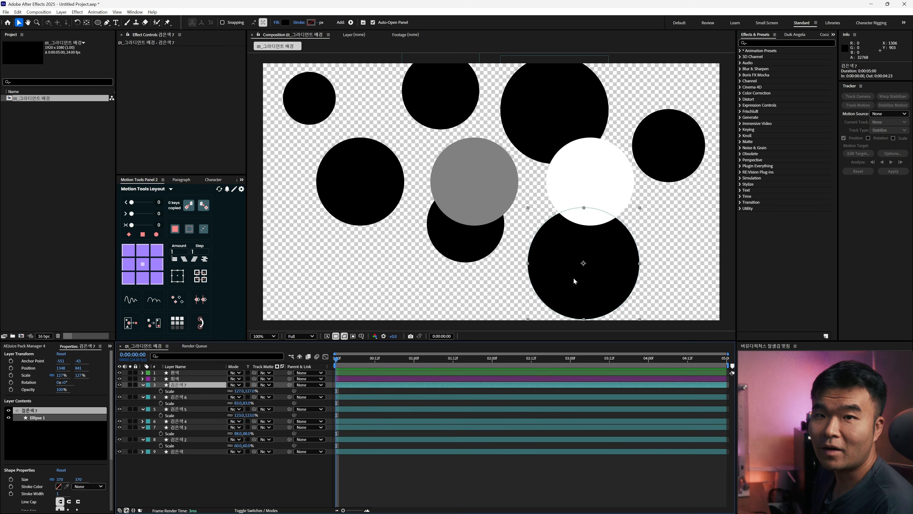
# Step: Add four more black circle copies: 130% at the left edge, 61% at lower left, and about 89% at the bottom and right edges
pyautogui.hotkey('ctrl', 'd')
pyautogui.moveTo(574, 281); pyautogui.dragTo(269, 249)
pyautogui.hotkey('ctrl', 'd')
pyautogui.hotkey('ctrl', 'd')
pyautogui.moveTo(269, 248); pyautogui.dragTo(455, 316)
pyautogui.hotkey('ctrl', 'd')
# Step: Duplicate the gray circle twice, placing a 129% copy in the upper-left area and an 87% copy below it
pyautogui.click(178, 378)
pyautogui.hotkey('ctrl', 'd')
pyautogui.moveTo(474, 181); pyautogui.dragTo(388, 107)
pyautogui.press('s')
pyautogui.moveTo(239, 384); pyautogui.dragTo(248, 385)
pyautogui.hotkey('ctrl', 'd')
pyautogui.moveTo(388, 107); pyautogui.dragTo(382, 246)
pyautogui.moveTo(238, 385); pyautogui.dragTo(223, 384)
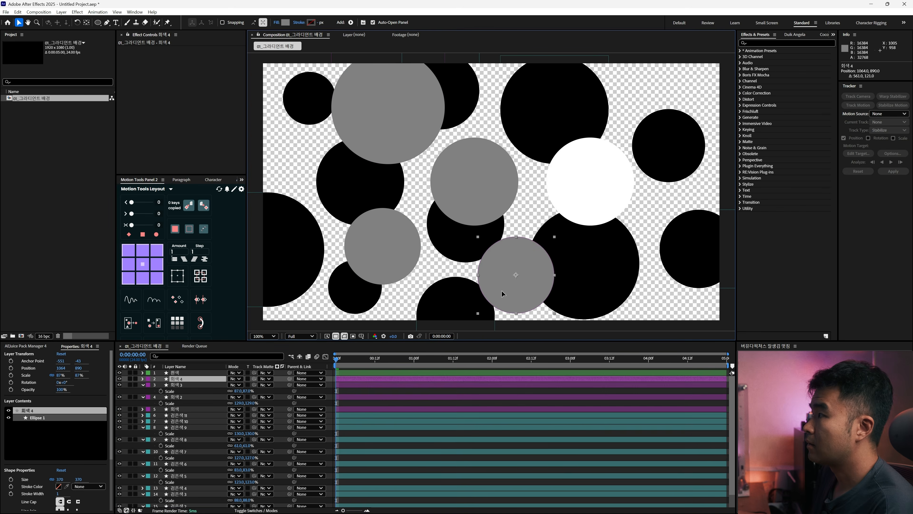
# Step: Scatter more gray circle copies at varied scales such as 52%, 99%, 100% and 120% over the bottom, edges and corners
pyautogui.hotkey('ctrl', 'd')
pyautogui.moveTo(632, 268); pyautogui.dragTo(253, 128)
pyautogui.press('s')
pyautogui.moveTo(238, 384); pyautogui.dragTo(231, 385)
pyautogui.hotkey('ctrl', 'd')
pyautogui.moveTo(300, 173); pyautogui.dragTo(313, 327)
pyautogui.press('s')
pyautogui.moveTo(238, 385); pyautogui.dragTo(248, 384)
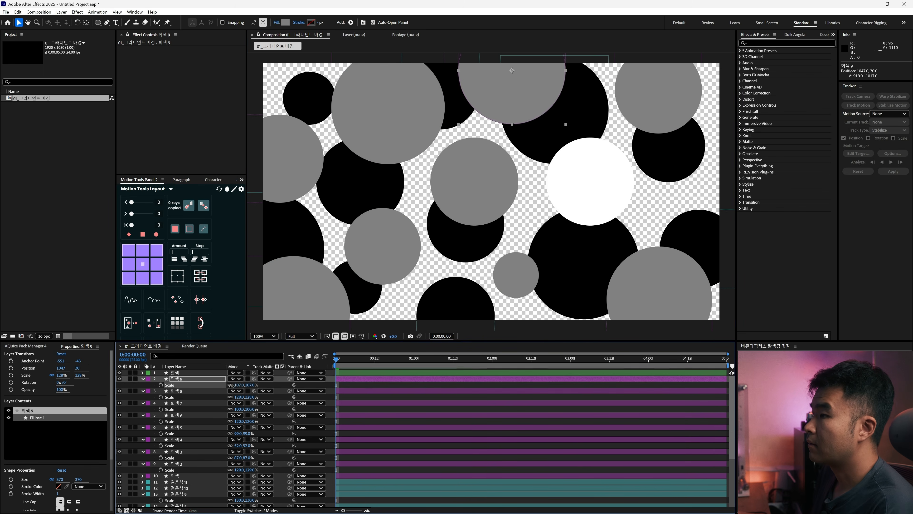
# Step: Duplicate the white circle nine times and scatter the copies across the composition at varied scales such as 66%, 73%, 93% and 97%
pyautogui.click(194, 373)
pyautogui.hotkey('ctrl', 'd')
pyautogui.moveTo(590, 182); pyautogui.dragTo(267, 62)
pyautogui.hotkey('ctrl', 'd')
pyautogui.hotkey('ctrl', 'd')
pyautogui.moveTo(324, 229); pyautogui.dragTo(713, 140)
pyautogui.hotkey('ctrl', 'd')
pyautogui.moveTo(692, 158); pyautogui.dragTo(591, 84)
pyautogui.hotkey('ctrl', 'd')
pyautogui.moveTo(612, 66); pyautogui.dragTo(524, 219)
pyautogui.hotkey('ctrl', 'd')
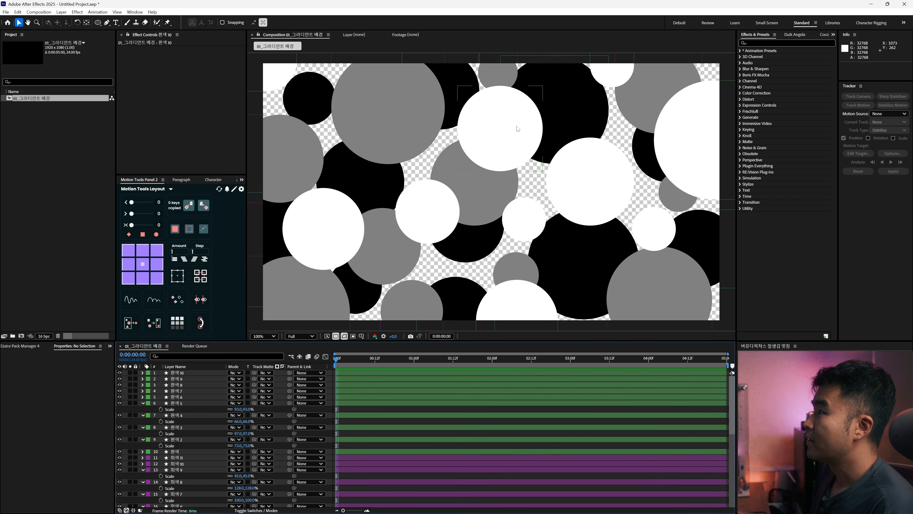
# Step: Collapse the expanded Scale properties of all circle layers
pyautogui.scroll(-3, 203, 398)
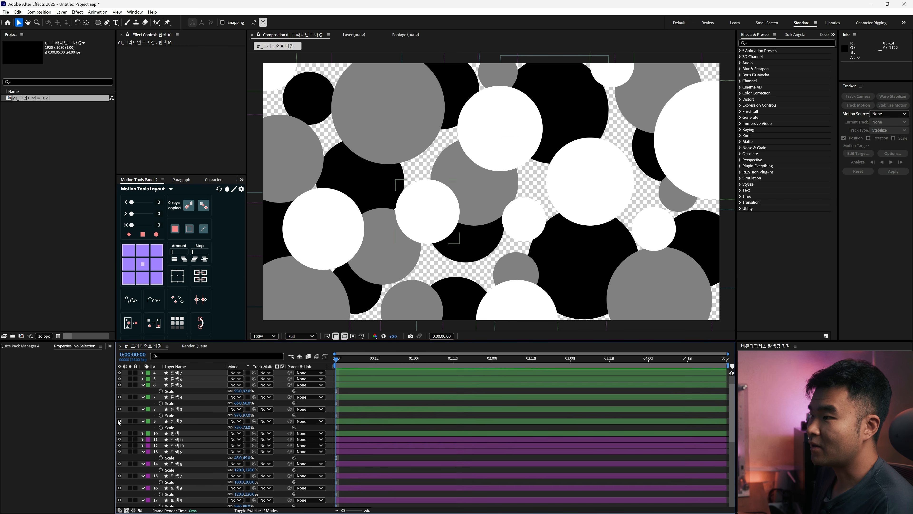
pyautogui.click(143, 384)
pyautogui.click(143, 391)
pyautogui.click(143, 397)
pyautogui.scroll(-1, 190, 392)
pyautogui.click(190, 392)
pyautogui.hotkey('ctrl', 'a')
pyautogui.press('u')
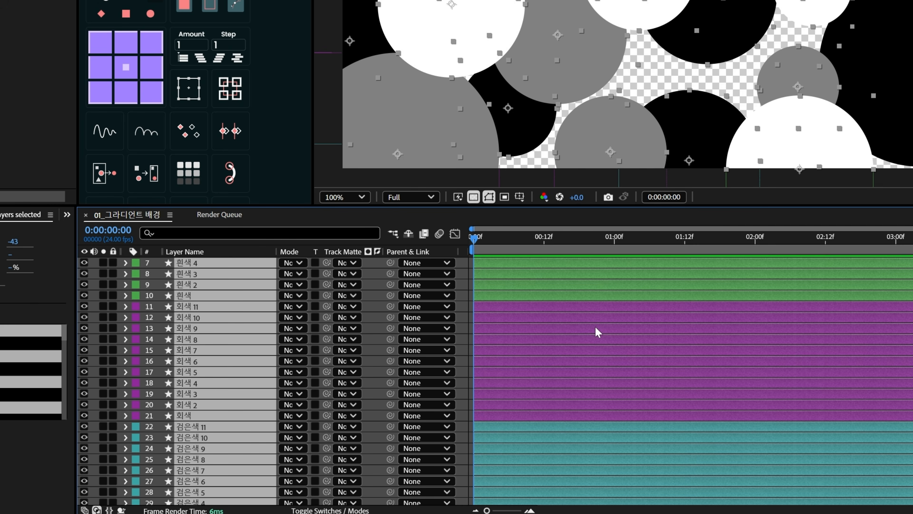
pyautogui.hotkey('ctrl', '`')
pyautogui.hotkey('ctrl', '`')
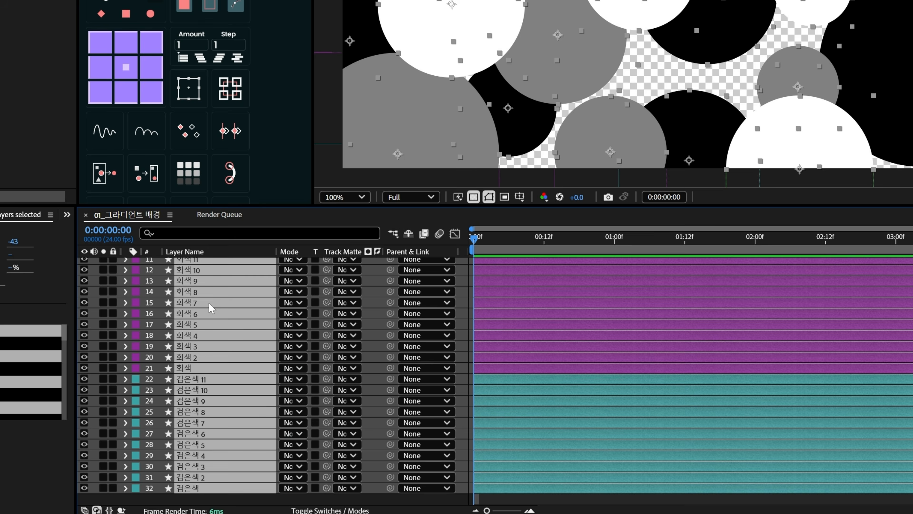
# Step: Mix the layer order by moving several white layers down and several black layers up among the gray ones
pyautogui.scroll(4, 210, 303)
pyautogui.moveTo(206, 263); pyautogui.dragTo(206, 387)
pyautogui.moveTo(205, 284); pyautogui.dragTo(194, 383)
pyautogui.click(197, 437)
pyautogui.moveTo(189, 493); pyautogui.dragTo(192, 376)
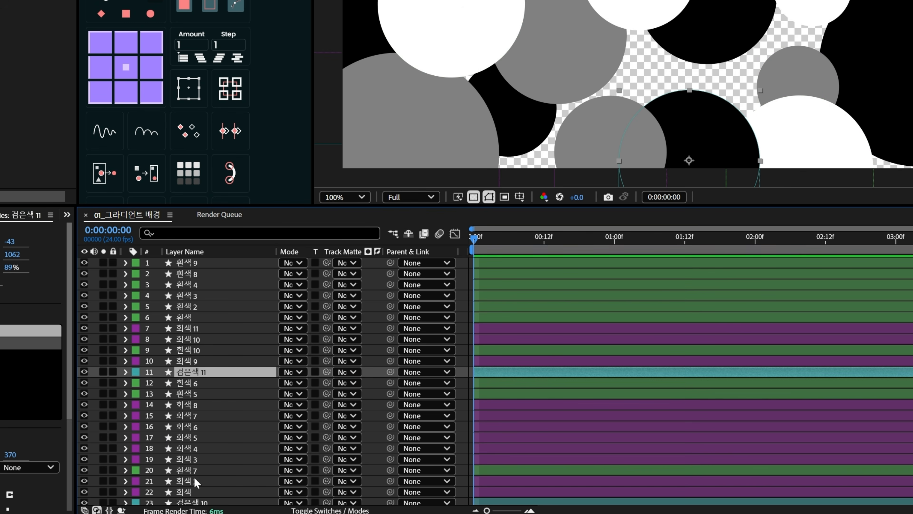
pyautogui.moveTo(190, 501); pyautogui.dragTo(200, 380)
pyautogui.scroll(-2, 200, 394)
pyautogui.moveTo(188, 469); pyautogui.dragTo(186, 368)
pyautogui.moveTo(192, 493); pyautogui.dragTo(196, 399)
pyautogui.scroll(-1, 196, 432)
pyautogui.moveTo(194, 481); pyautogui.dragTo(195, 389)
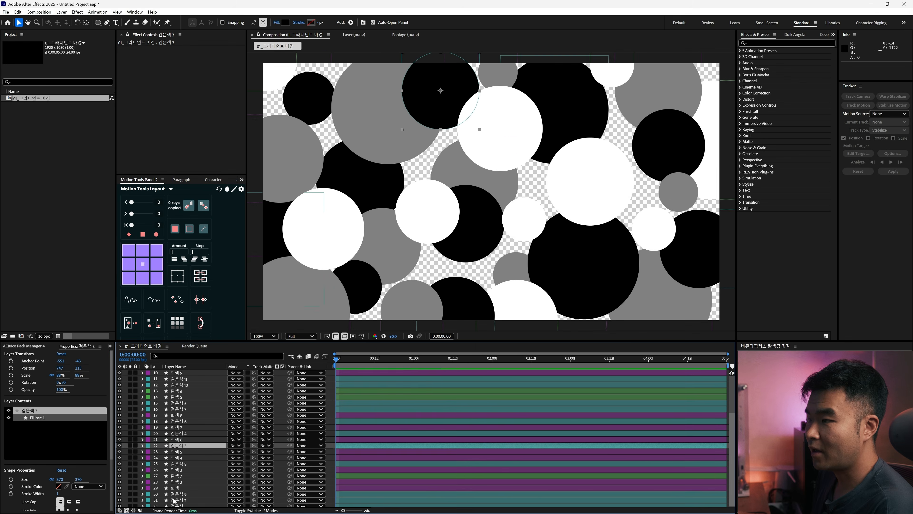
# Step: Finish interleaving the layer stack, raising black layers such as 검은색 2 and lowering white ones such as 흰색 5
pyautogui.moveTo(174, 505); pyautogui.dragTo(179, 427)
pyautogui.scroll(2, 181, 403)
pyautogui.moveTo(182, 380); pyautogui.dragTo(173, 442)
pyautogui.scroll(-2, 168, 500)
pyautogui.scroll(3, 180, 432)
pyautogui.moveTo(183, 379); pyautogui.dragTo(184, 388)
pyautogui.moveTo(176, 489); pyautogui.dragTo(176, 474)
pyautogui.moveTo(176, 427); pyautogui.dragTo(177, 503)
pyautogui.scroll(3, 176, 467)
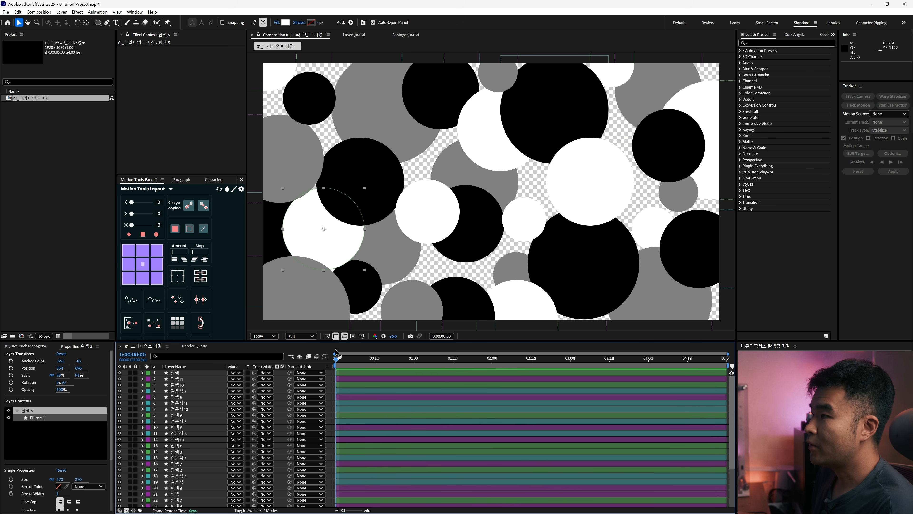
# Step: Turn off the transparency grid and add an adjustment layer named "Motion Tile" at the top of the layer stack
pyautogui.click(336, 336)
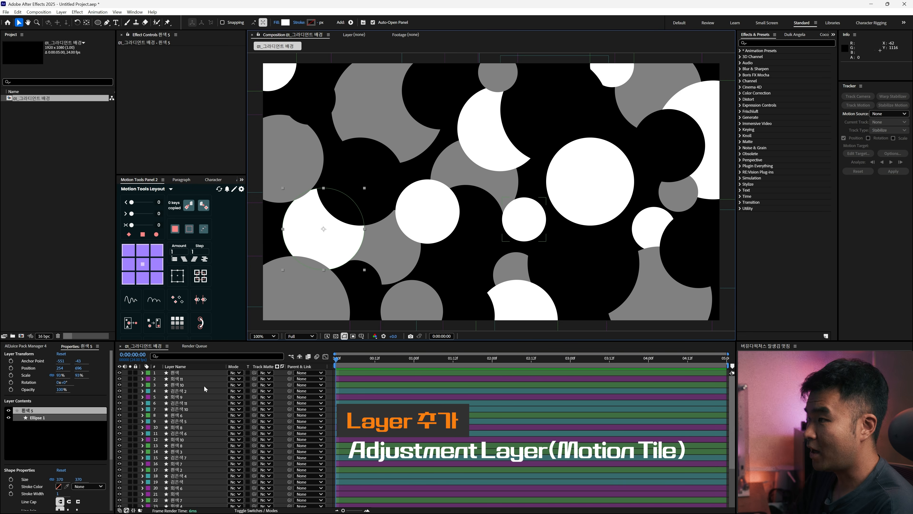
pyautogui.hotkey('ctrl', 'alt', 'y')
pyautogui.moveTo(195, 503); pyautogui.dragTo(200, 373)
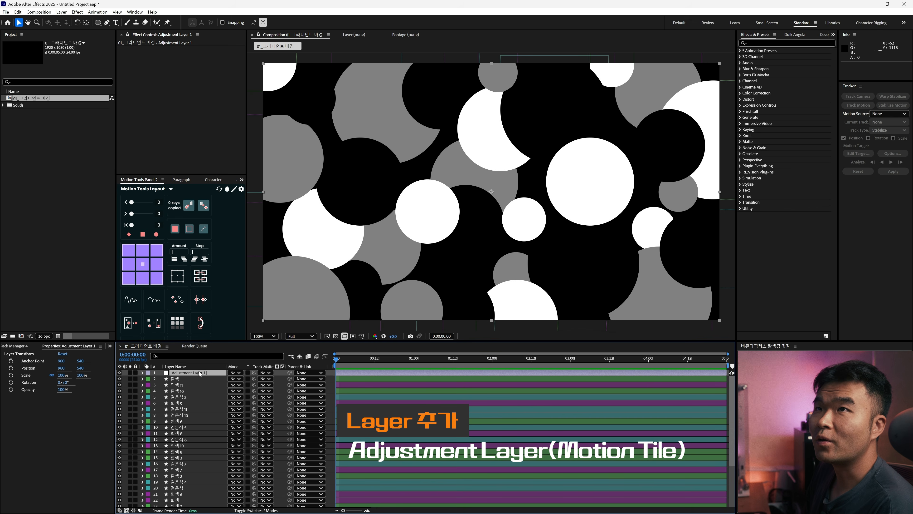
pyautogui.press('Return')
pyautogui.write('d')
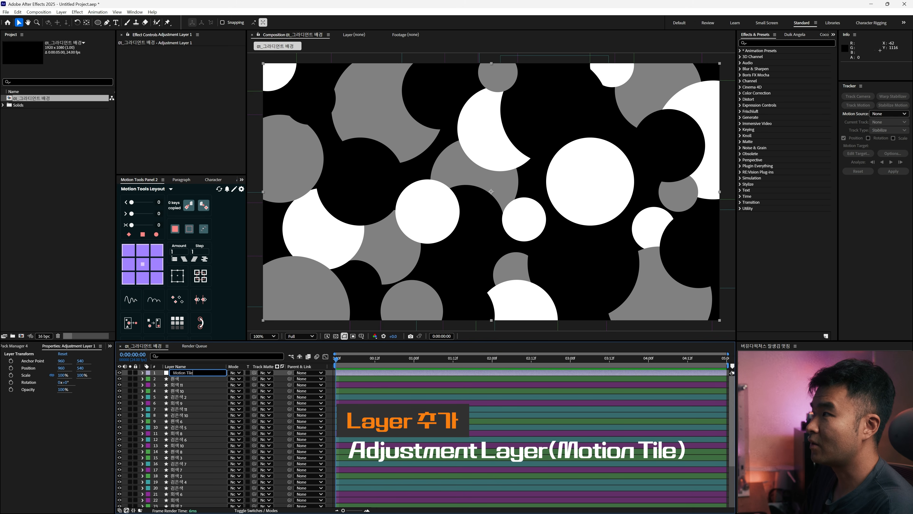
pyautogui.write('otion Tile')
pyautogui.press('Return')
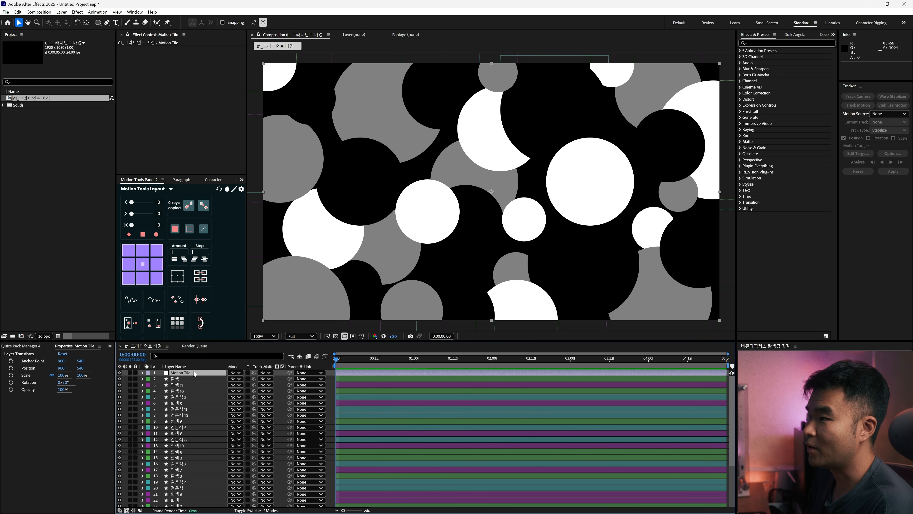
# Step: Find the Motion Tile effect and apply it to the Motion Tile adjustment layer
pyautogui.hotkey('ctrl', 'space')
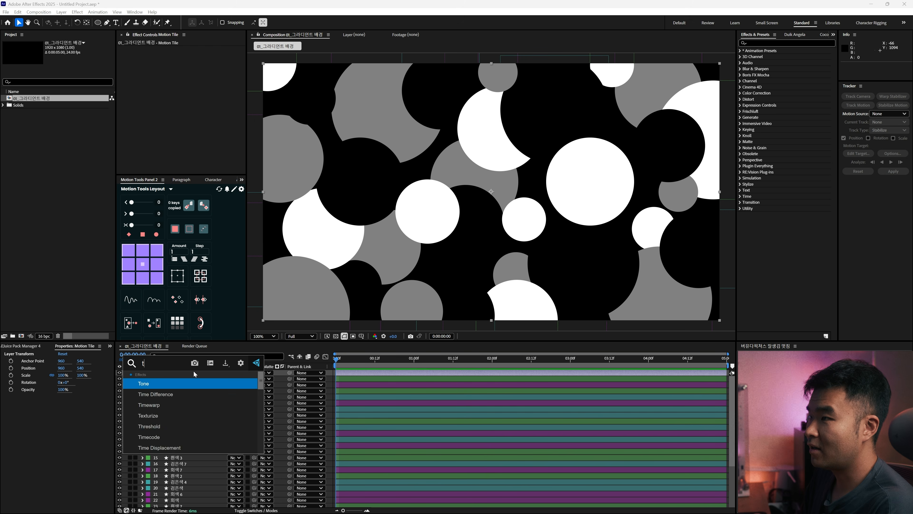
pyautogui.write('moti')
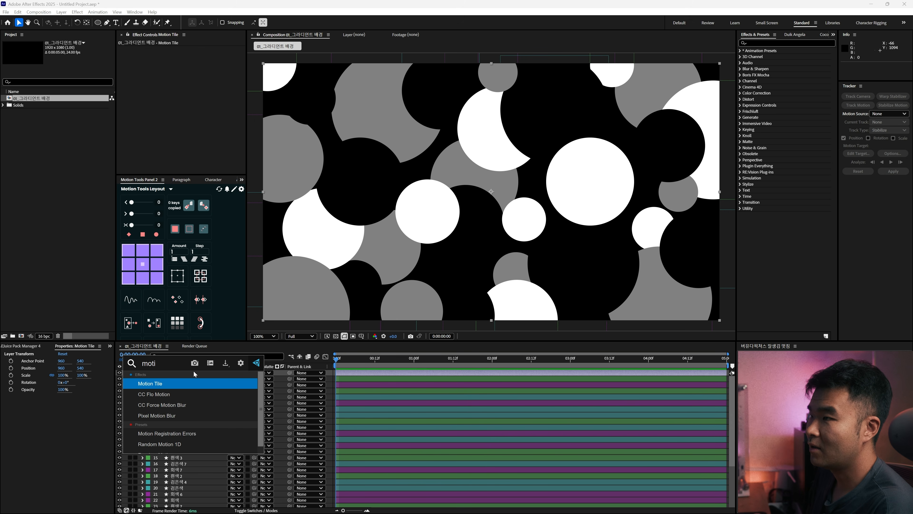
pyautogui.press('Return')
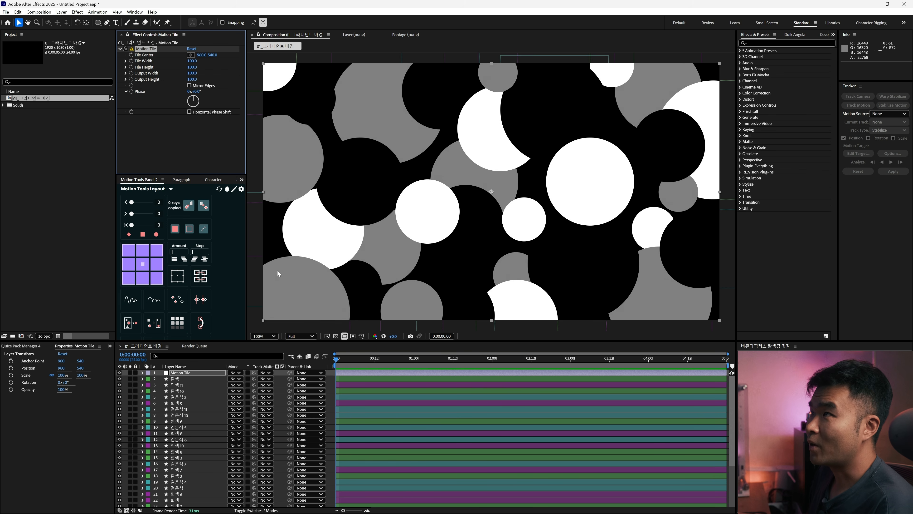
# Step: Add an expression to Tile Center with the first line x = effect("Motion Tile")("Tile Center")[0] + time*600;
pyautogui.keyDown('alt'); pyautogui.click(132, 54); pyautogui.keyUp('alt')
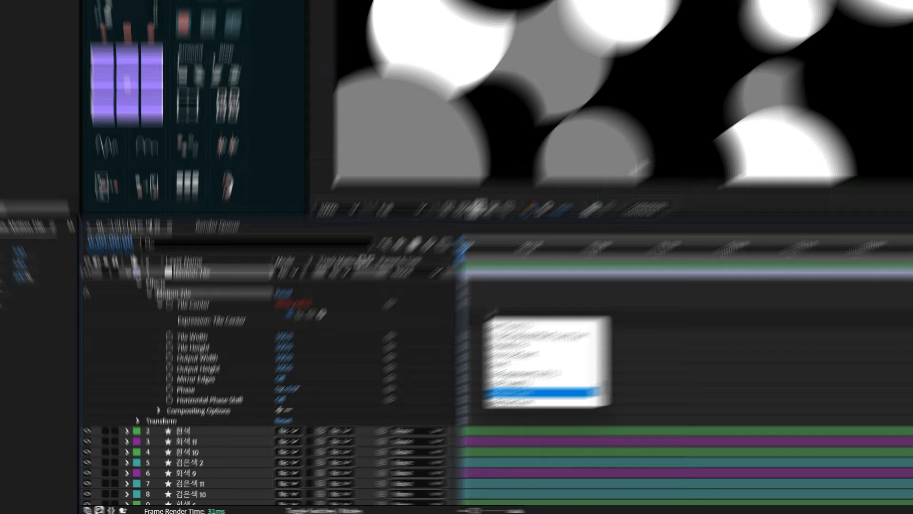
pyautogui.write('x =')
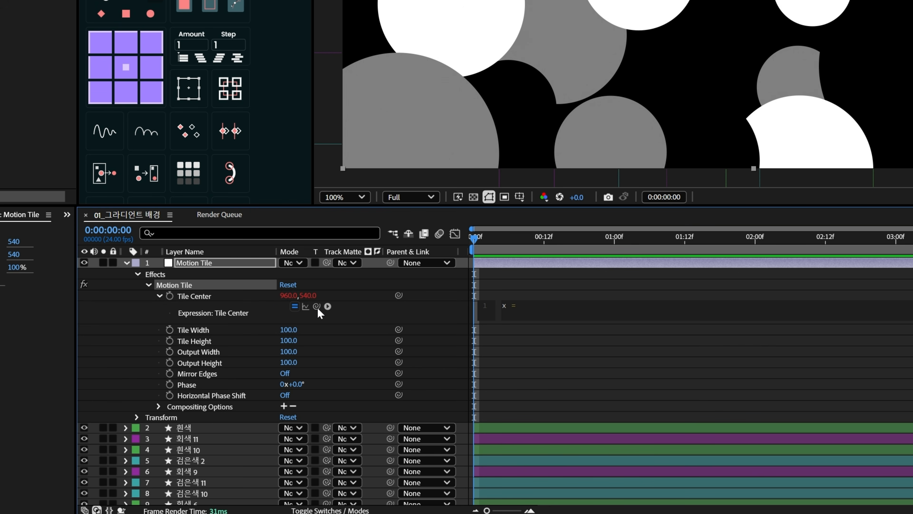
pyautogui.moveTo(317, 308); pyautogui.dragTo(226, 303)
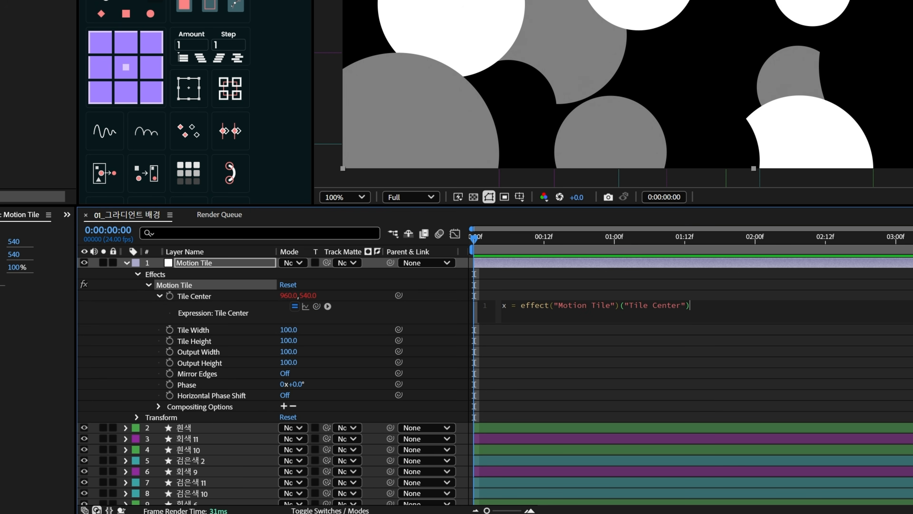
pyautogui.write('Center")[0] + ti')
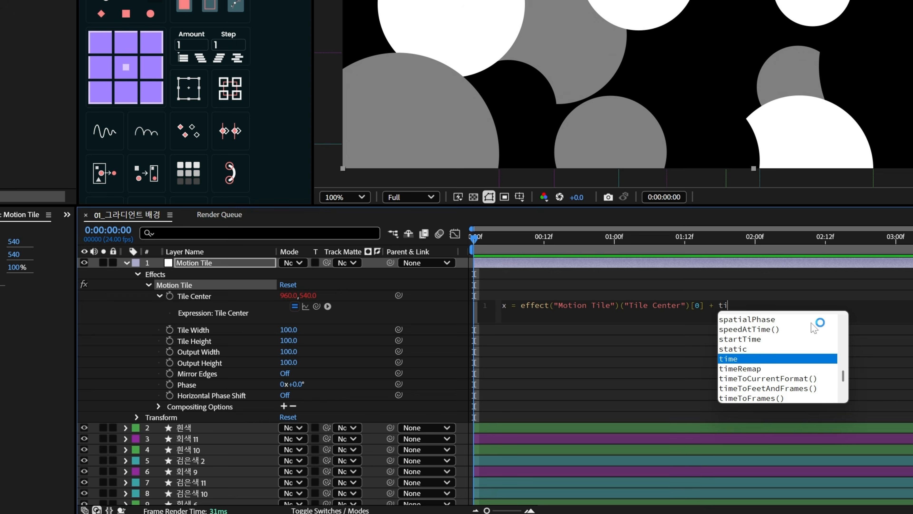
pyautogui.write('me*')
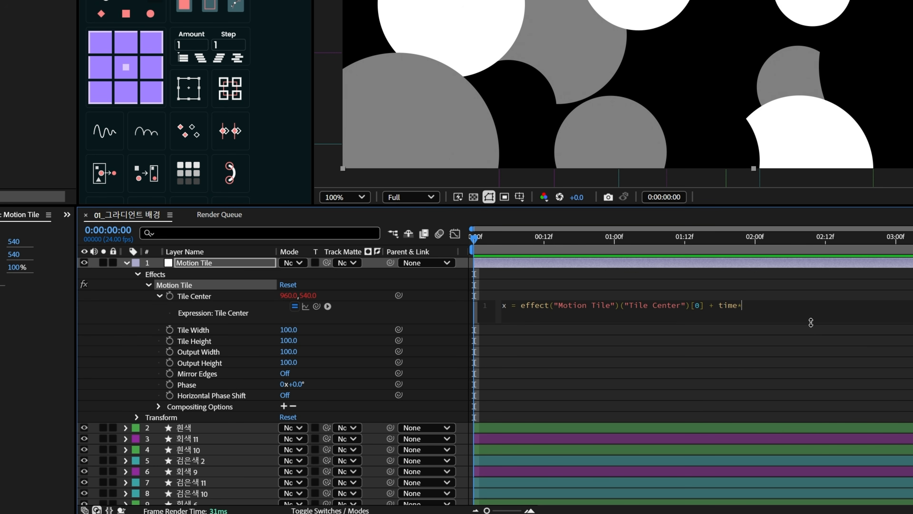
pyautogui.write('600;')
pyautogui.press('Return')
# Step: Complete the Tile Center expression with y = effect("Motion Tile")("Tile Center")[1]; and the output line [x,y]
pyautogui.write('y =')
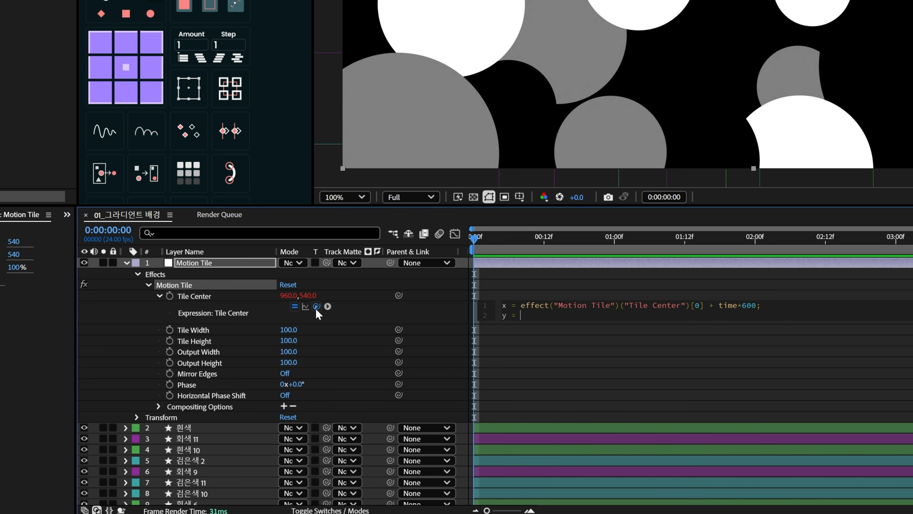
pyautogui.moveTo(317, 306); pyautogui.dragTo(230, 302)
pyautogui.write('[1')
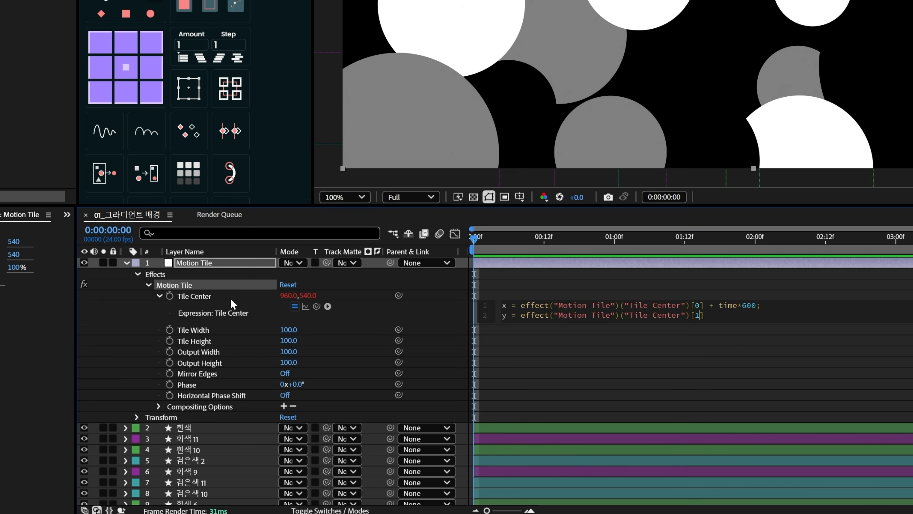
pyautogui.press('Right')
pyautogui.write(';')
pyautogui.press('Return')
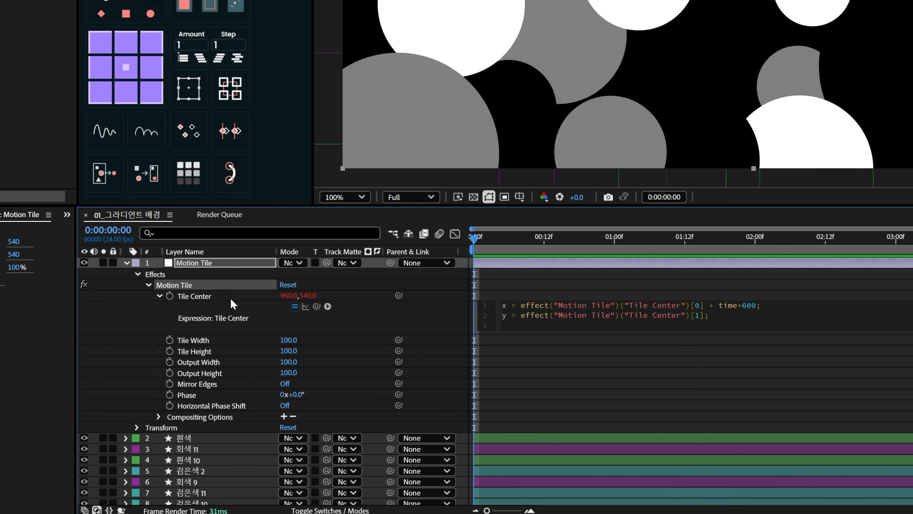
pyautogui.write('[x,y')
pyautogui.press('Right')
pyautogui.click(737, 390)
# Step: Preview the tile animation from the start of the composition and scrub through it to check the horizontal movement
pyautogui.moveTo(474, 238)
pyautogui.mouseDown()
pyautogui.moveTo(544, 240)
pyautogui.moveTo(470, 240)
pyautogui.mouseUp()
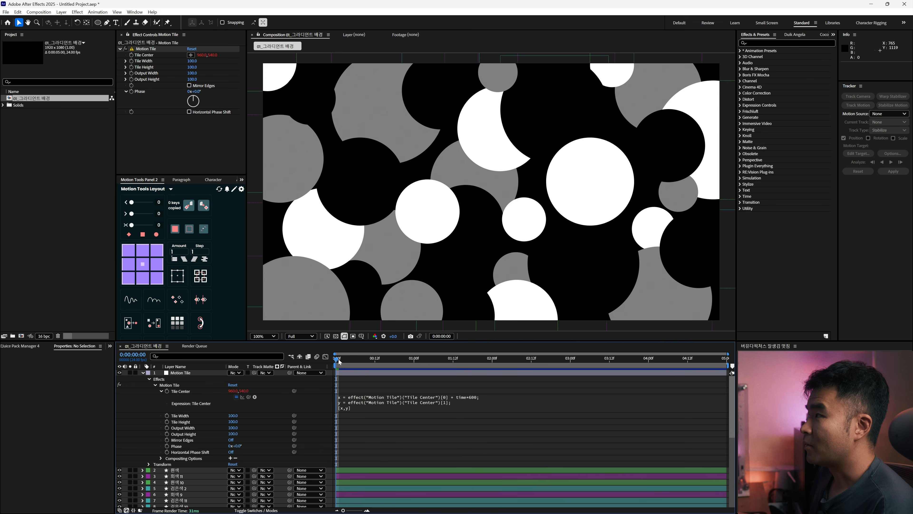
pyautogui.press('space')
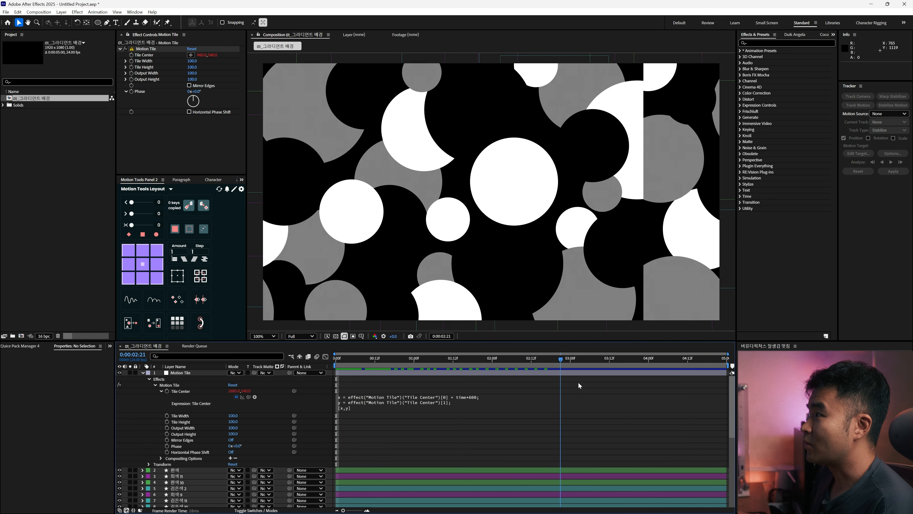
pyautogui.moveTo(337, 382); pyautogui.dragTo(479, 390)
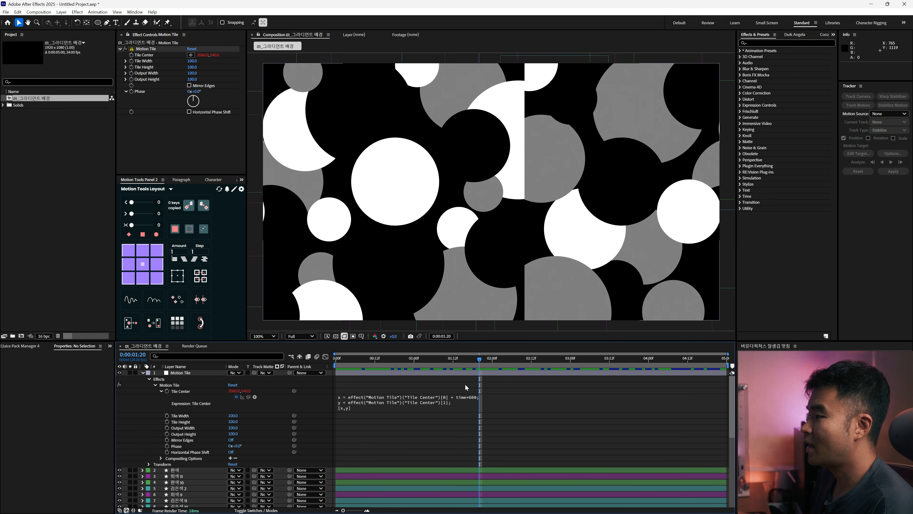
# Step: Create a new adjustment layer above the Motion Tile layer and rename it BLur Scale wipe
pyautogui.click(144, 373)
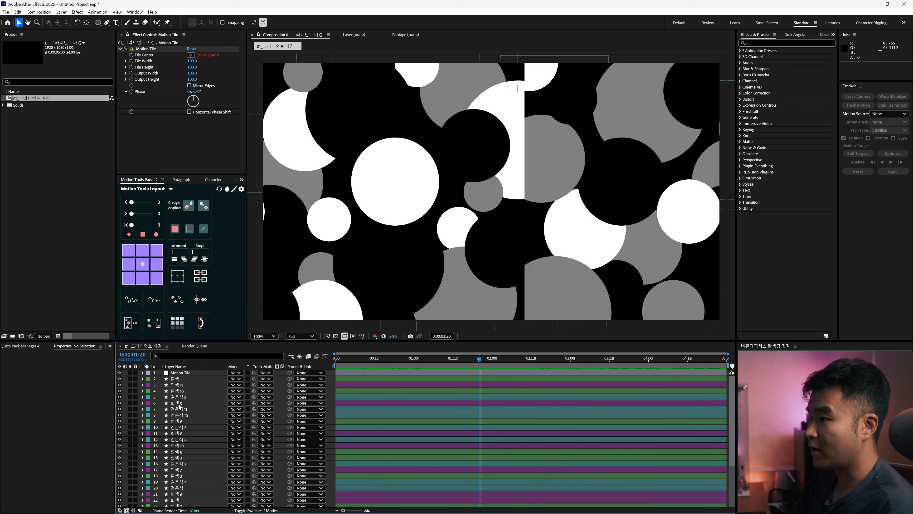
pyautogui.hotkey('ctrl', 'alt', 'y')
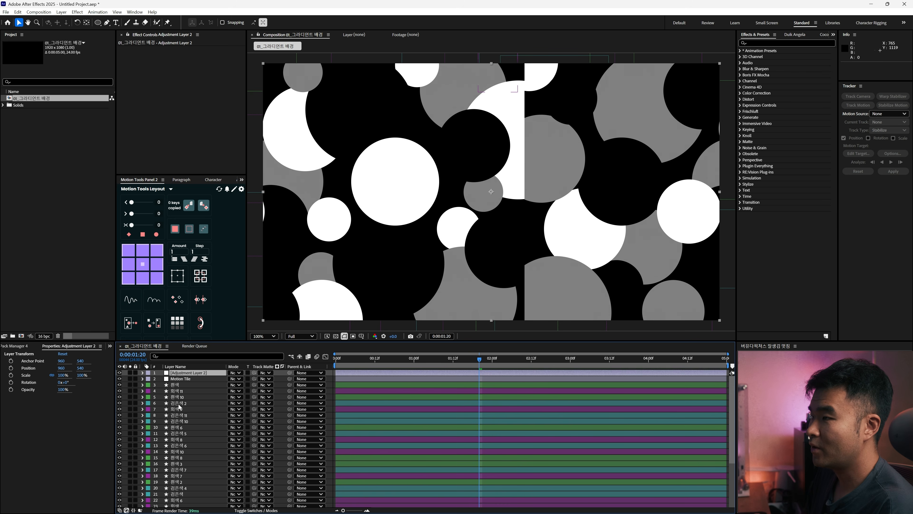
pyautogui.click(196, 374)
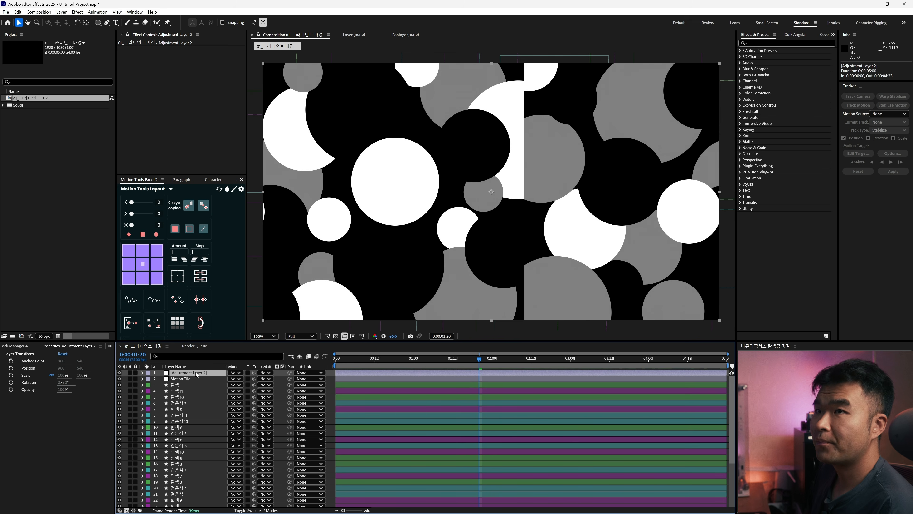
pyautogui.press('Return')
pyautogui.write('BLu')
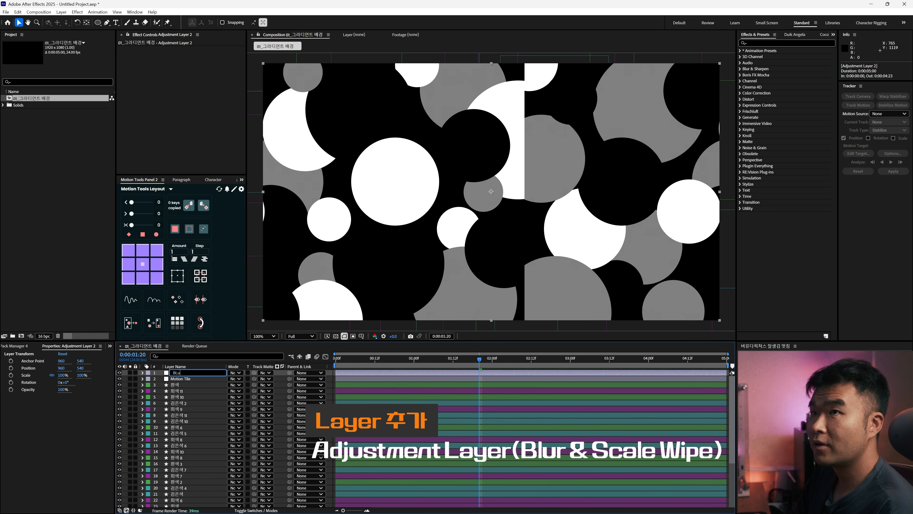
pyautogui.write('r  S')
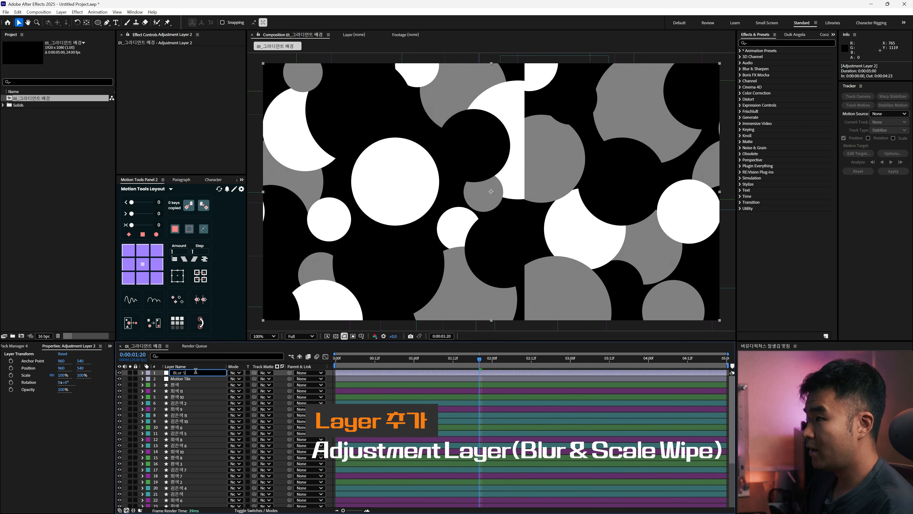
pyautogui.write('cale wipe')
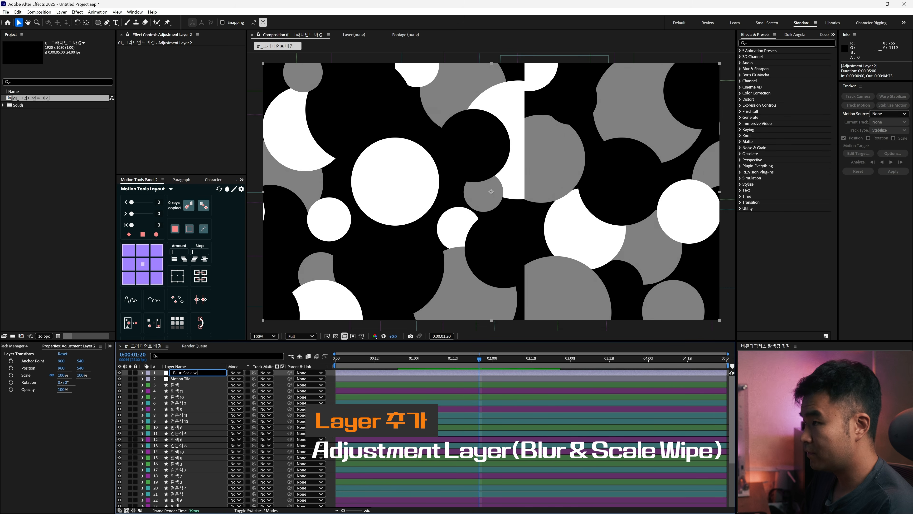
pyautogui.press('Return')
pyautogui.click(193, 378)
pyautogui.click(190, 373)
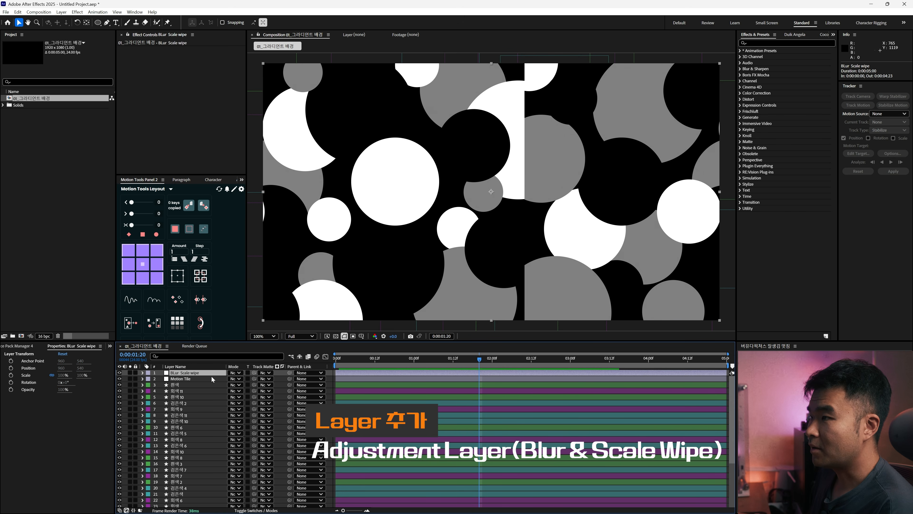
# Step: Find the Directional Blur effect and apply it to the BLur Scale wipe layer
pyautogui.hotkey('ctrl', 'space')
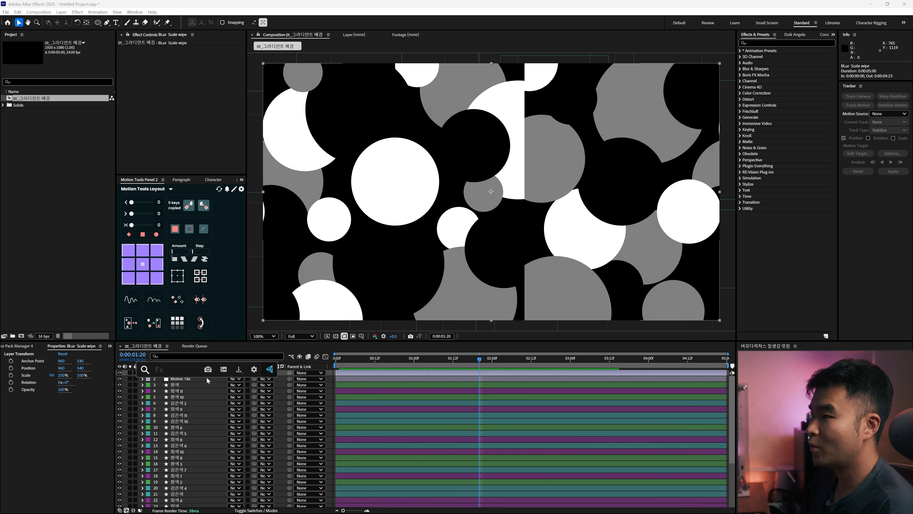
pyautogui.write('f')
pyautogui.press('BackSpace')
pyautogui.write('di')
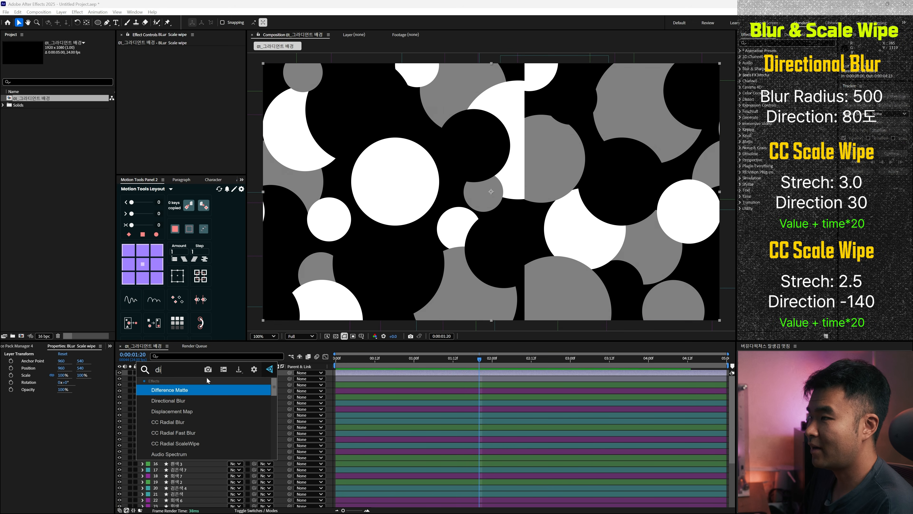
pyautogui.click(208, 404)
# Step: Set the Directional Blur's Direction to 80° and Blur Length to 500, and scrub the timeline to check the blur
pyautogui.click(197, 55)
pyautogui.write('80')
pyautogui.press('Return')
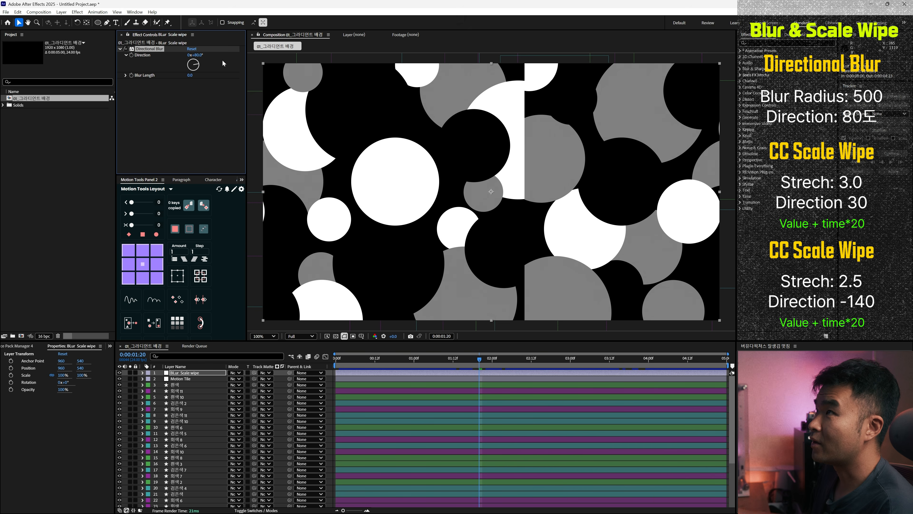
pyautogui.click(190, 75)
pyautogui.write('5')
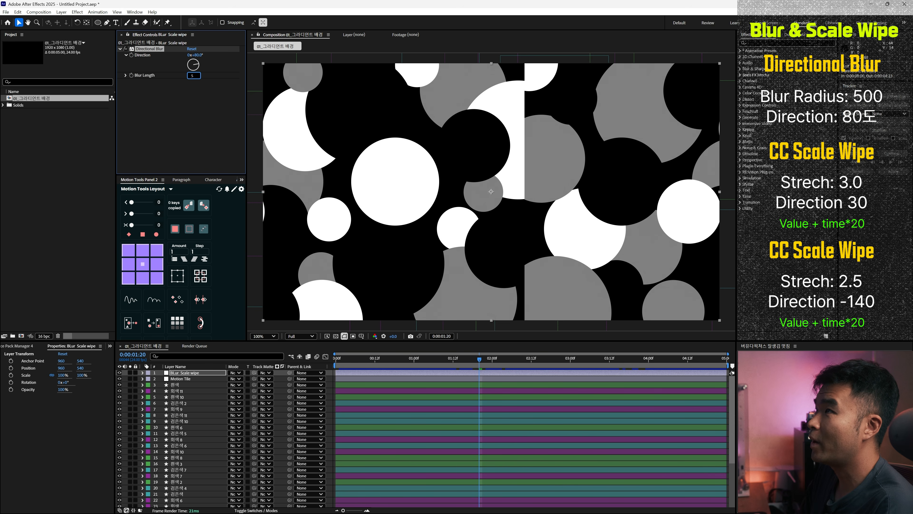
pyautogui.press('Return')
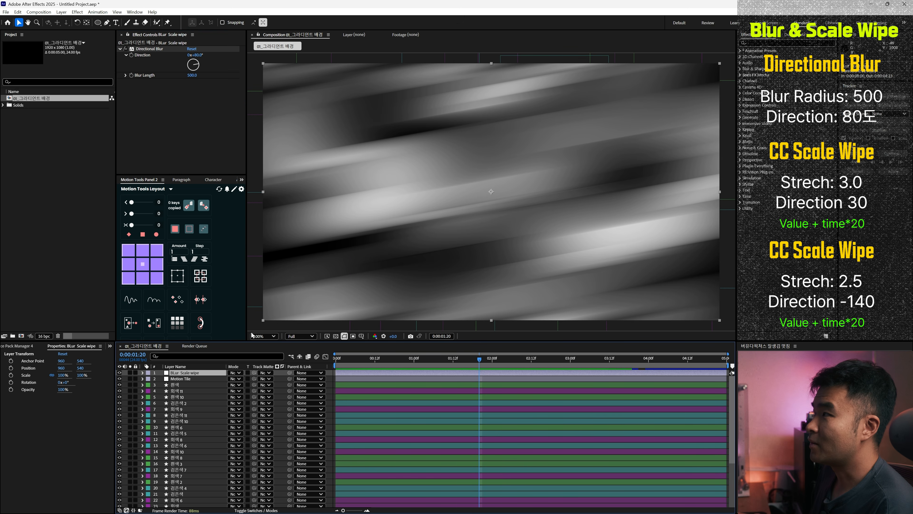
pyautogui.moveTo(483, 357); pyautogui.dragTo(519, 370)
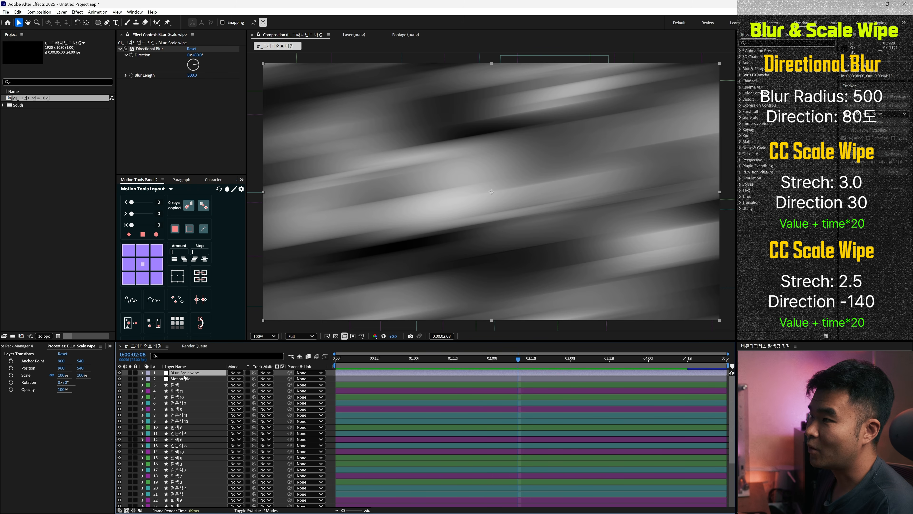
# Step: Apply the CC Scale Wipe effect to the BLur Scale wipe layer and set its Stretch to 2.8
pyautogui.hotkey('ctrl', 'space')
pyautogui.write('CC SC')
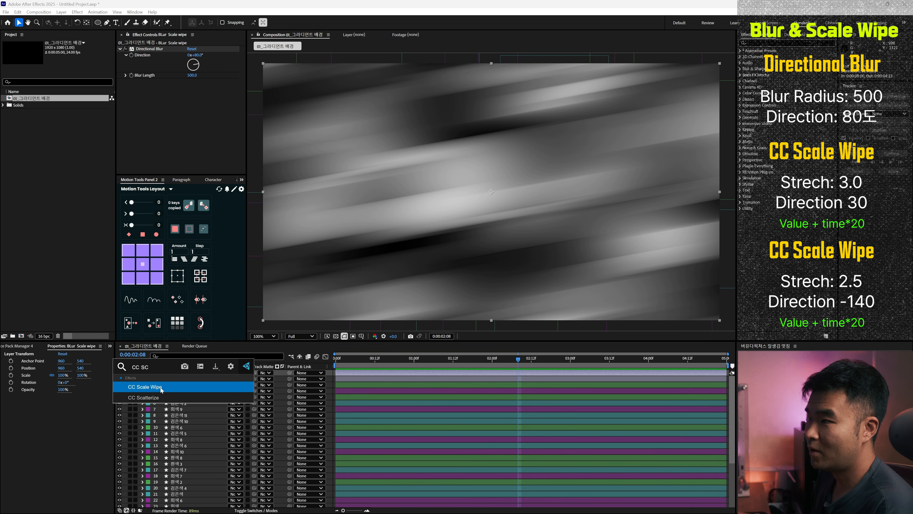
pyautogui.click(160, 388)
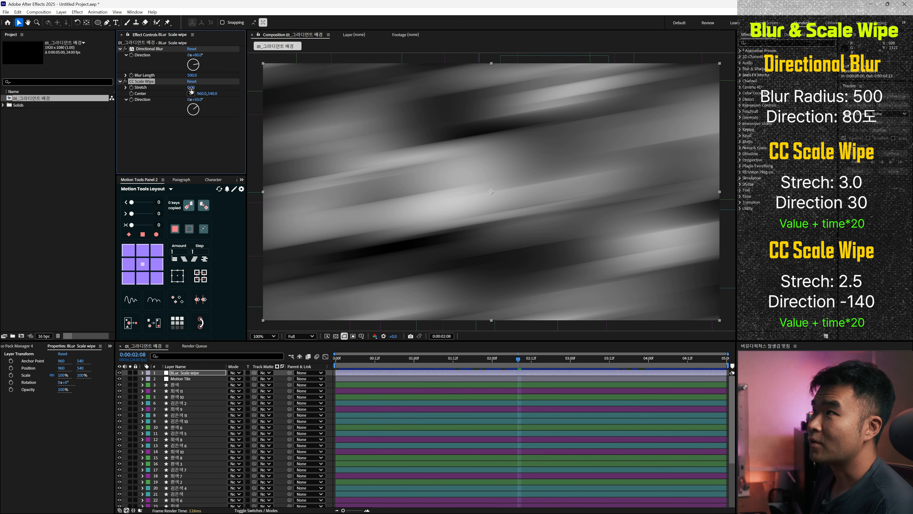
pyautogui.write('2')
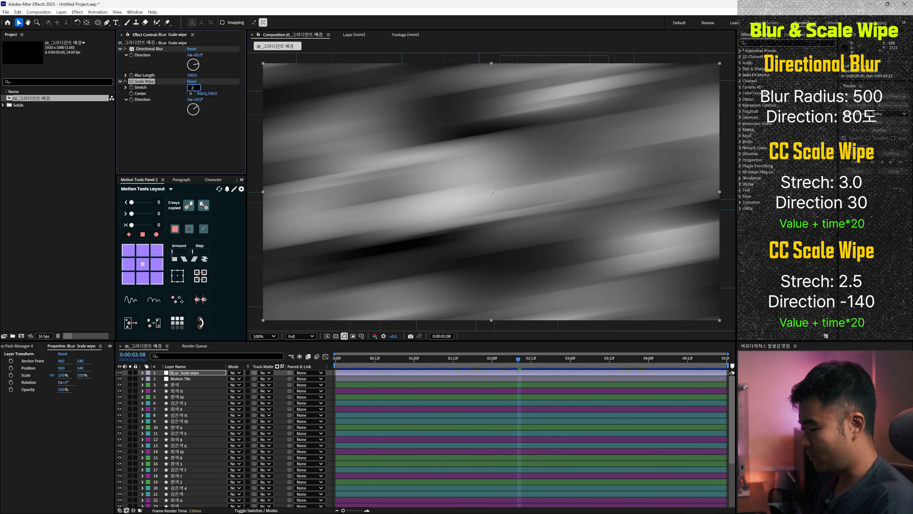
pyautogui.write('.8')
pyautogui.press('Return')
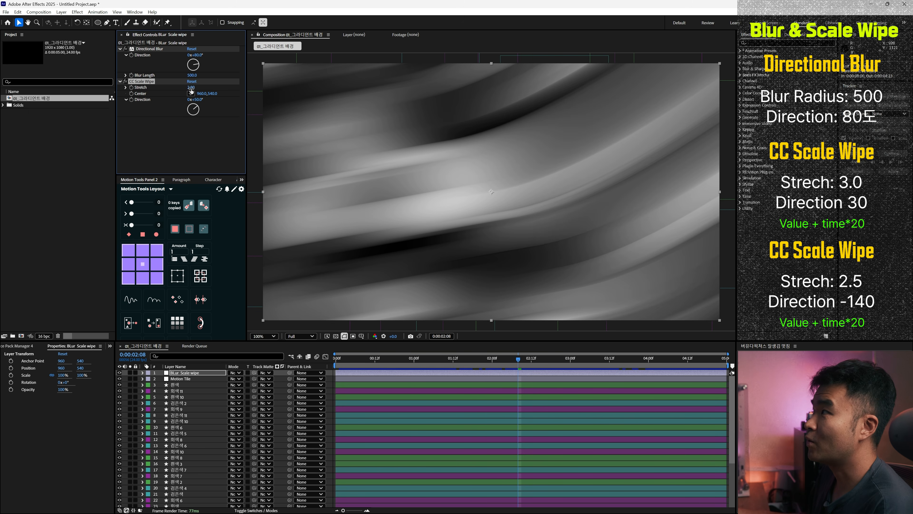
# Step: Try a Direction of 29° for the CC Scale Wipe effect
pyautogui.click(197, 100)
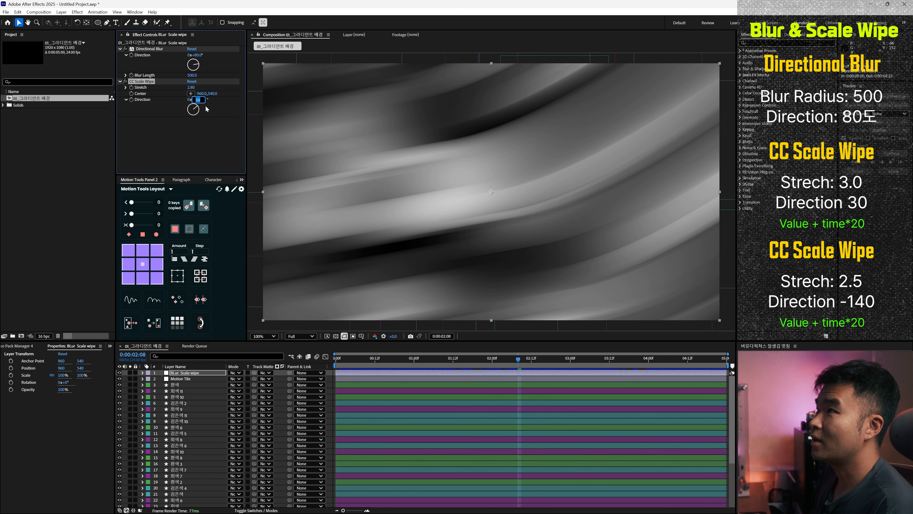
pyautogui.write('29')
pyautogui.press('Return')
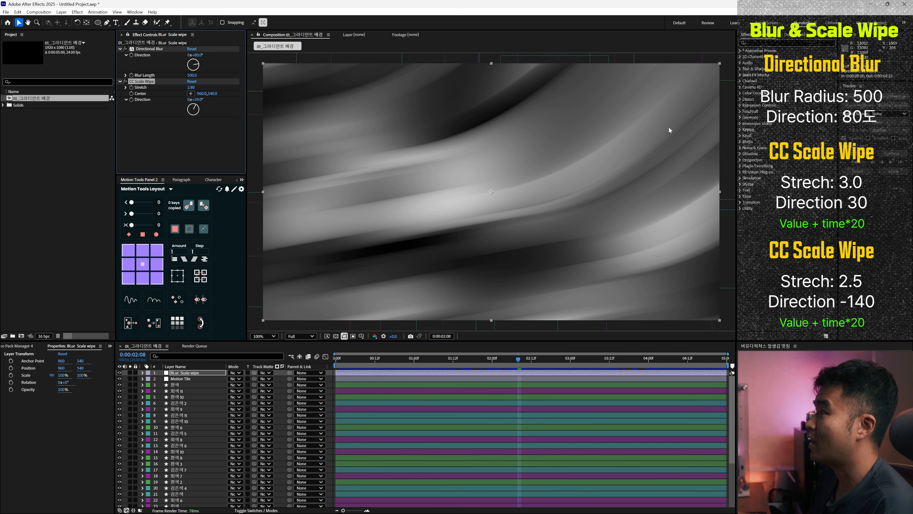
# Step: Set the CC Scale Wipe Direction to 30° and scrub the timeline to check the curved streaks
pyautogui.click(200, 99)
pyautogui.write('30')
pyautogui.press('Return')
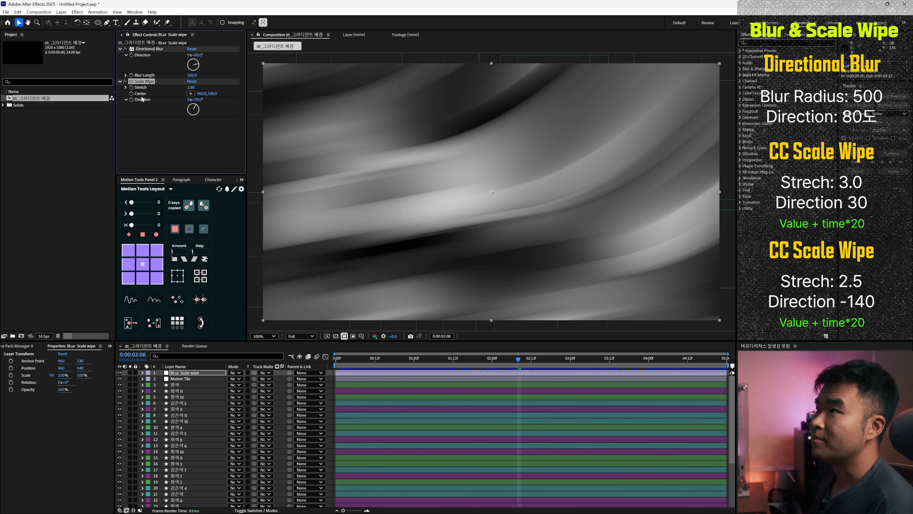
pyautogui.moveTo(519, 361); pyautogui.dragTo(564, 369)
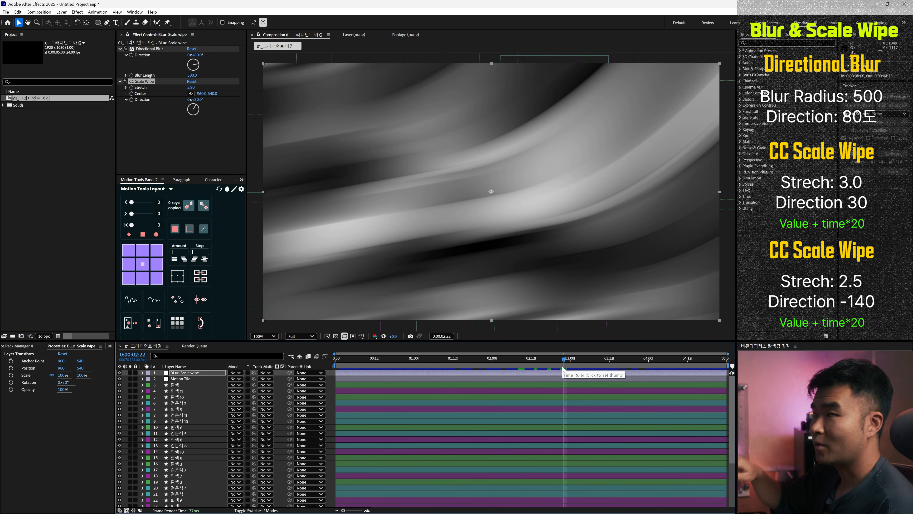
# Step: Add the expression value + time*20 to the CC Scale Wipe Direction and preview the resulting motion
pyautogui.keyDown('alt'); pyautogui.click(131, 101); pyautogui.keyUp('alt')
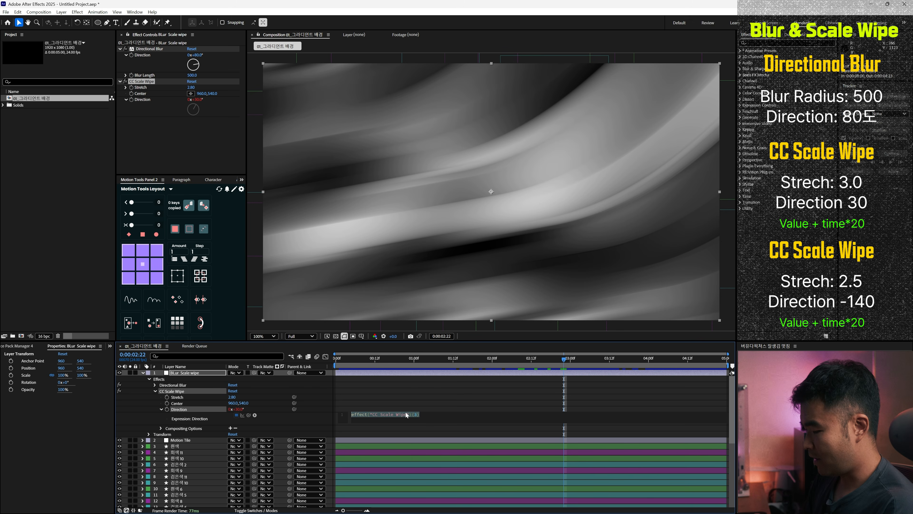
pyautogui.write('value')
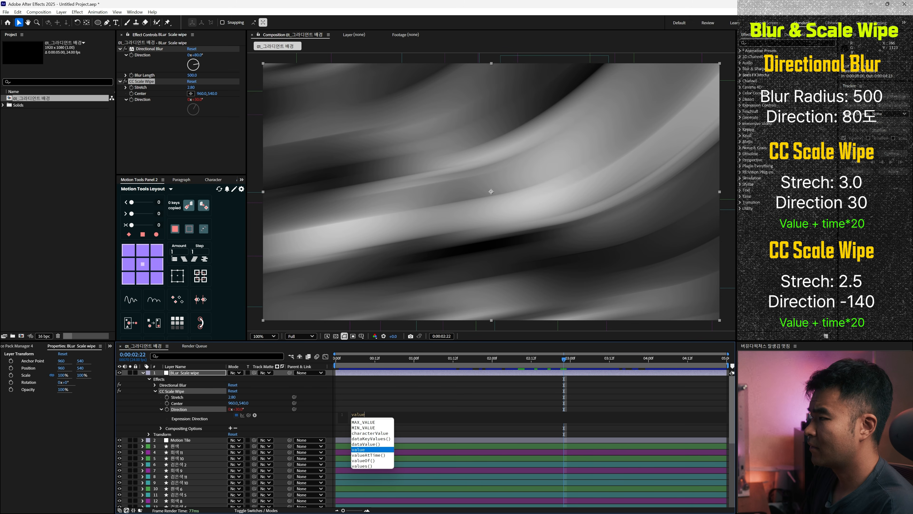
pyautogui.write(' + time')
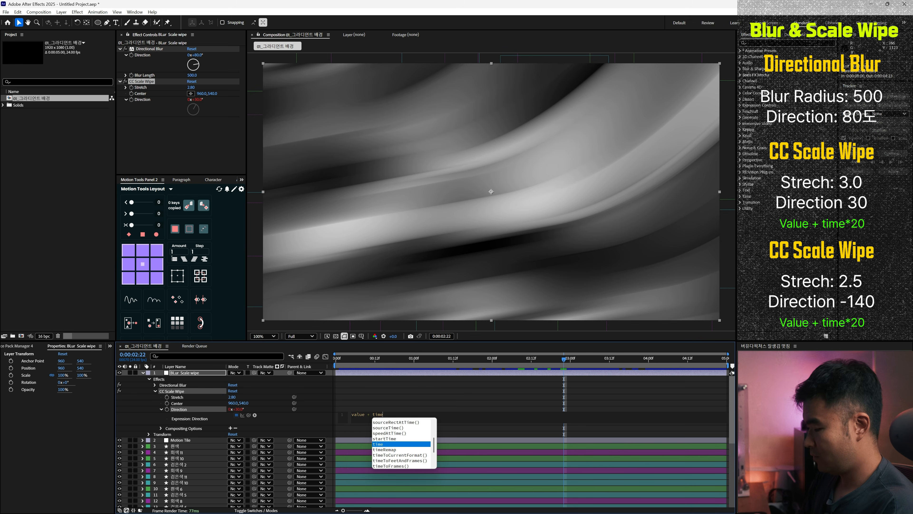
pyautogui.write('*')
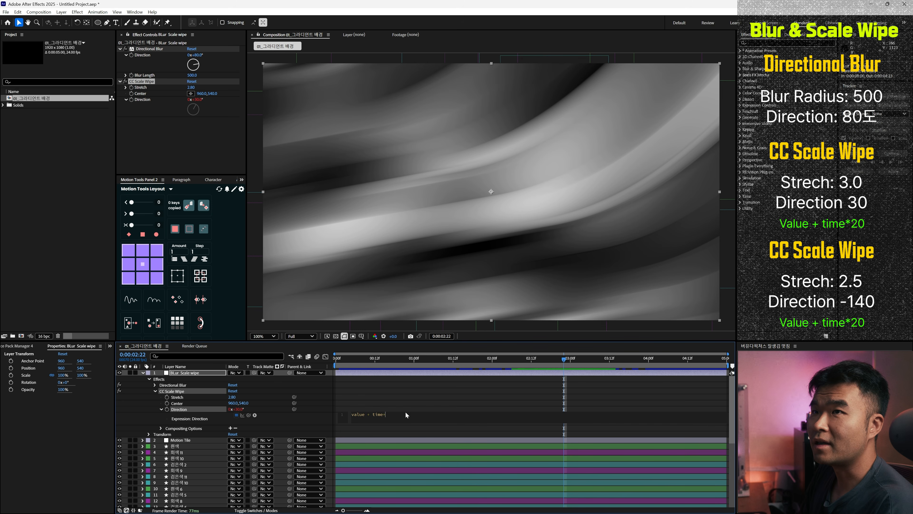
pyautogui.write('20')
pyautogui.click(416, 401)
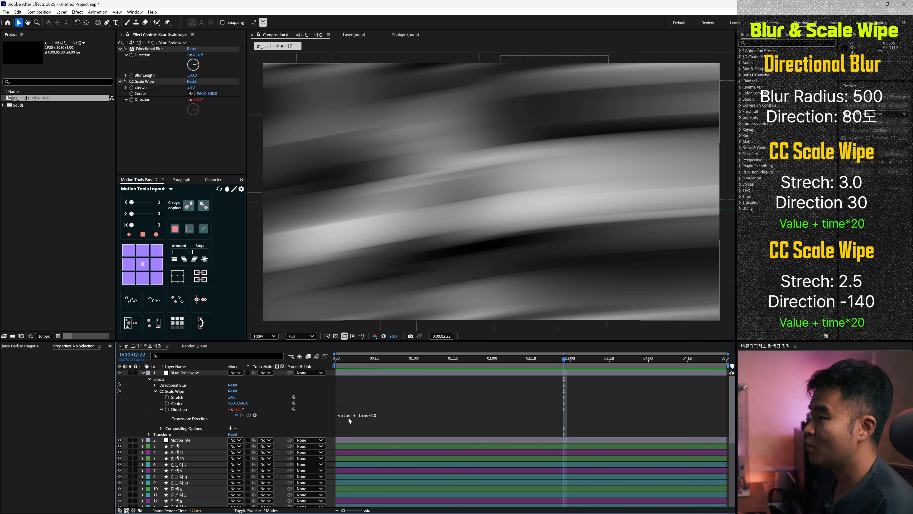
pyautogui.click(141, 81)
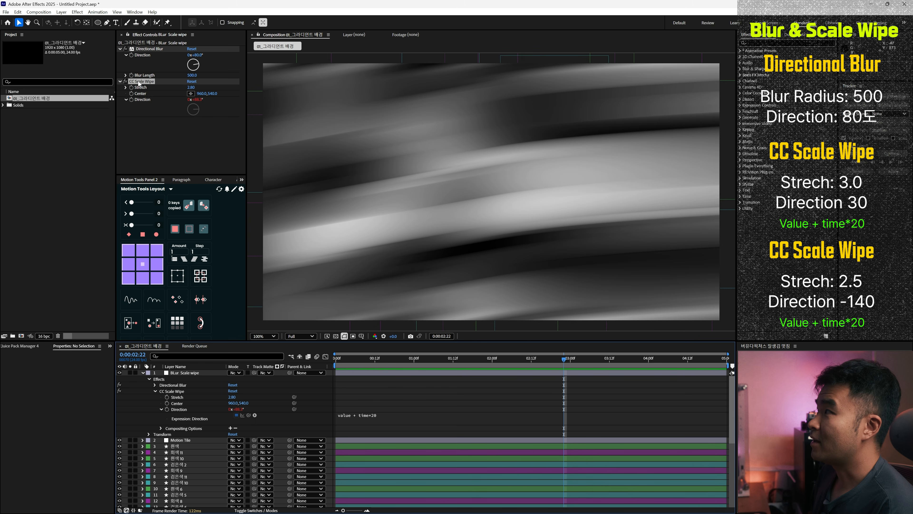
pyautogui.press('space')
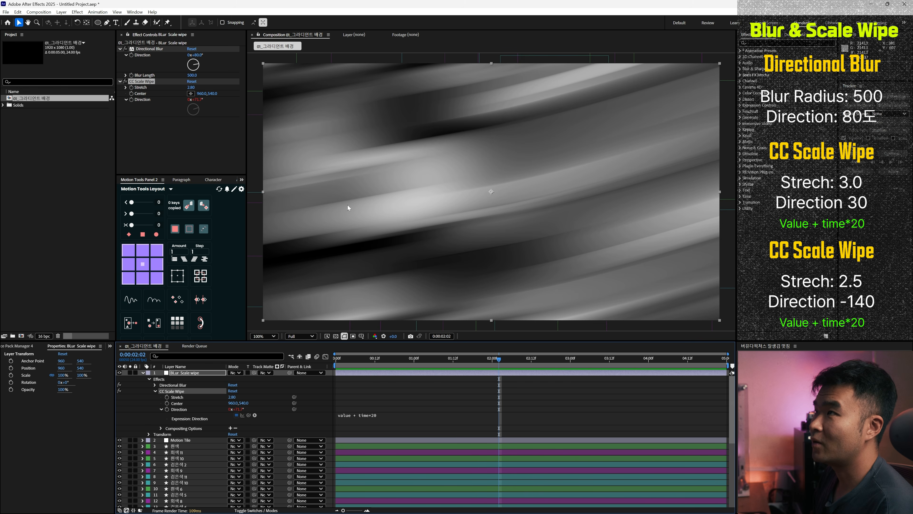
# Step: Duplicate the CC Scale Wipe effect and set the copy's Stretch to 2.5
pyautogui.click(142, 82)
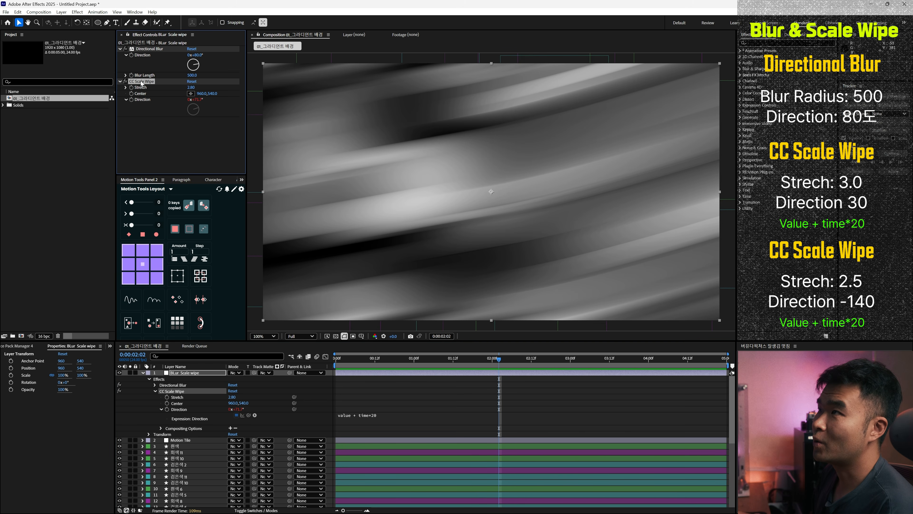
pyautogui.hotkey('ctrl', 'd')
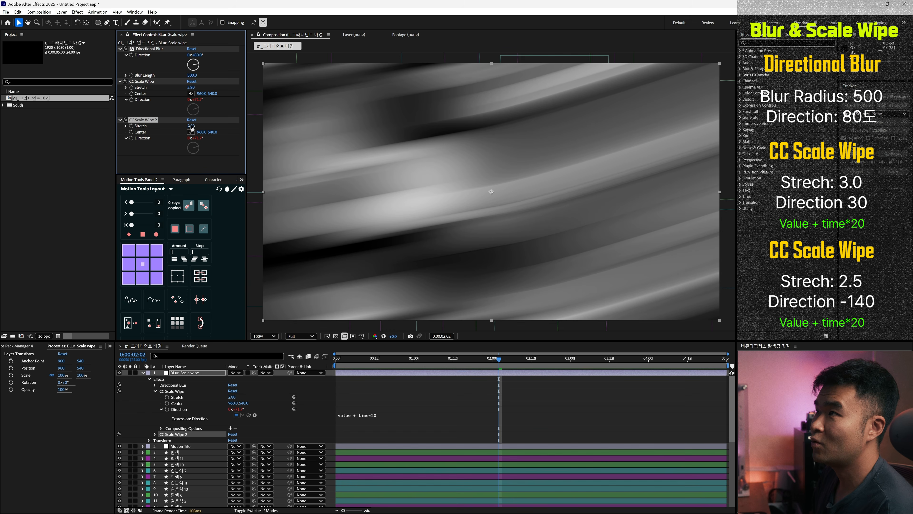
pyautogui.click(191, 126)
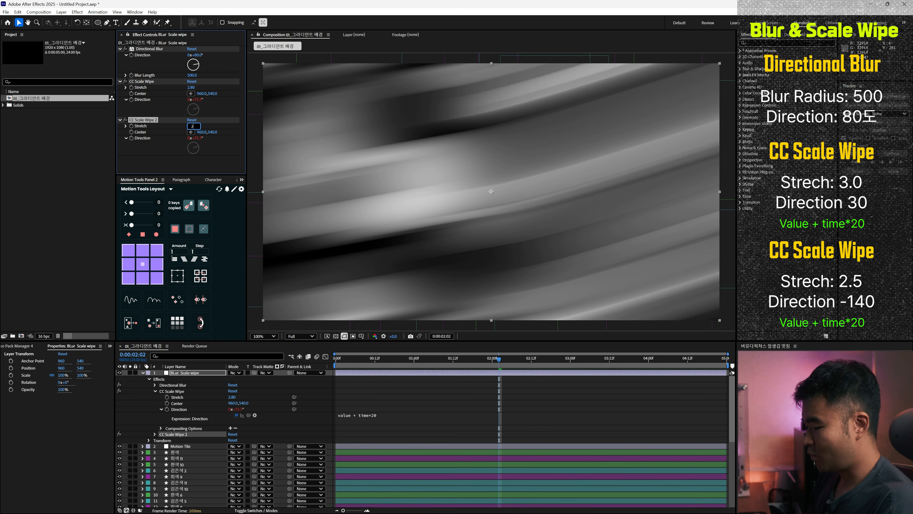
pyautogui.write('2.5')
pyautogui.press('Return')
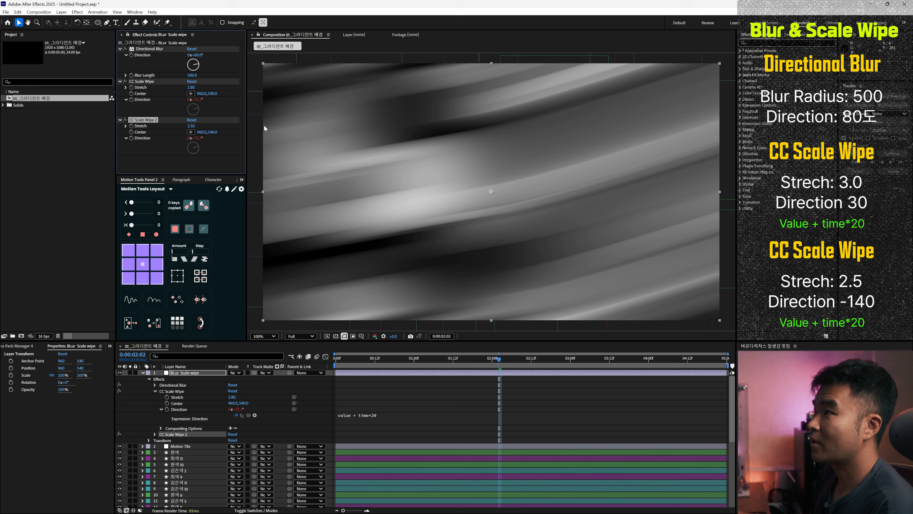
# Step: Set the duplicated CC Scale Wipe's Direction to -140° and scrub the timeline to check the wave motion
pyautogui.click(198, 138)
pyautogui.press('BackSpace')
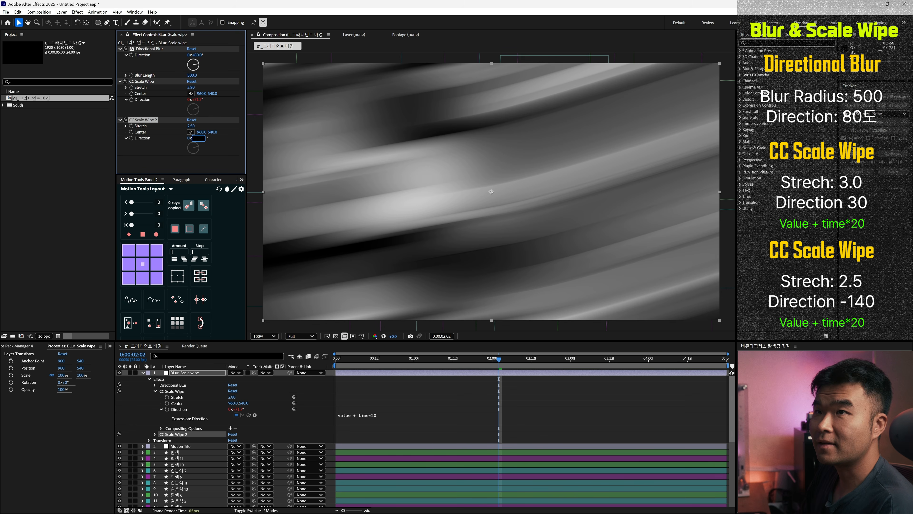
pyautogui.write('-140')
pyautogui.press('Return')
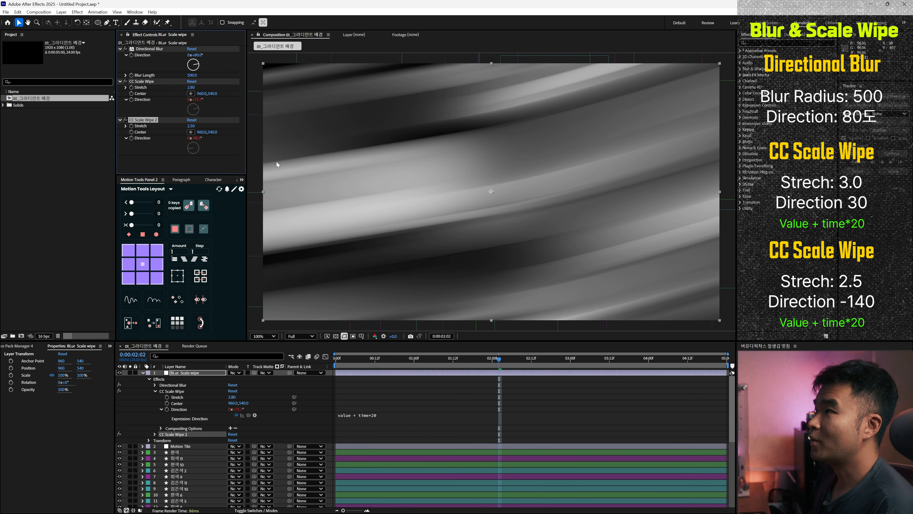
pyautogui.moveTo(381, 366); pyautogui.dragTo(594, 389)
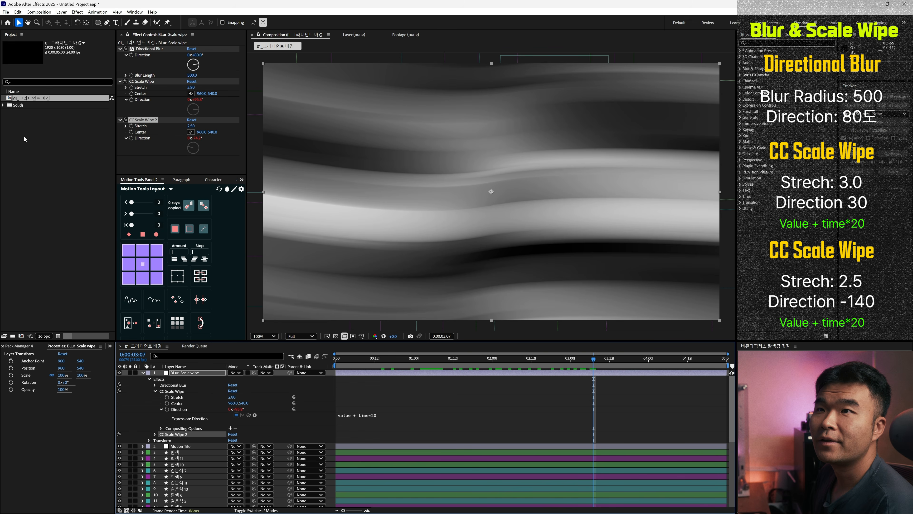
# Step: Collapse the blur and scale wipe adjustment layer's properties along with its Directional Blur and both CC Scale Wipe effects
pyautogui.click(142, 373)
pyautogui.click(120, 49)
pyautogui.click(119, 55)
pyautogui.click(120, 61)
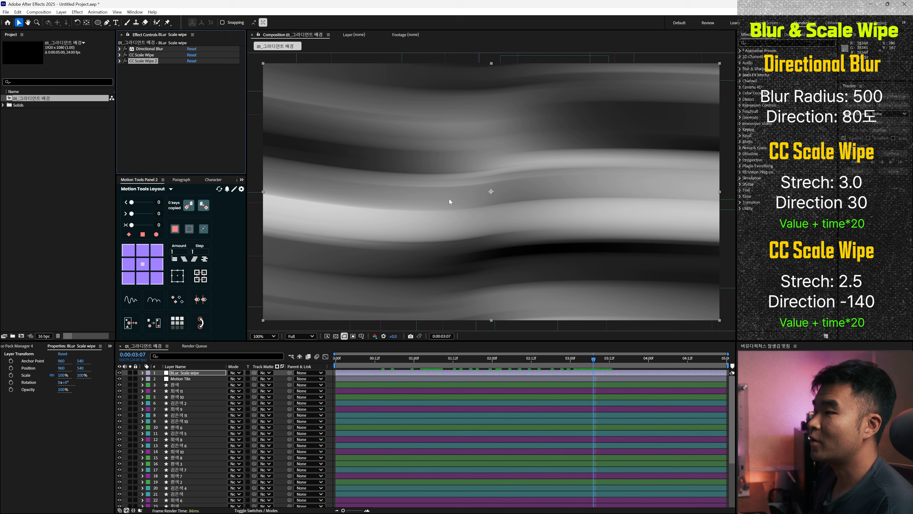
# Step: Apply Brightness & Contrast to the blur and scale wipe adjustment layer and set Contrast to 100
pyautogui.click(464, 208)
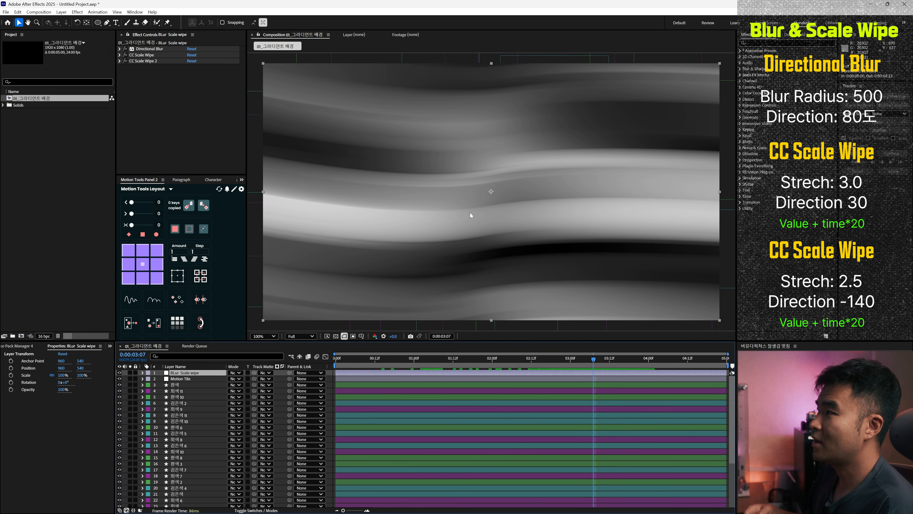
pyautogui.hotkey('ctrl', 'space')
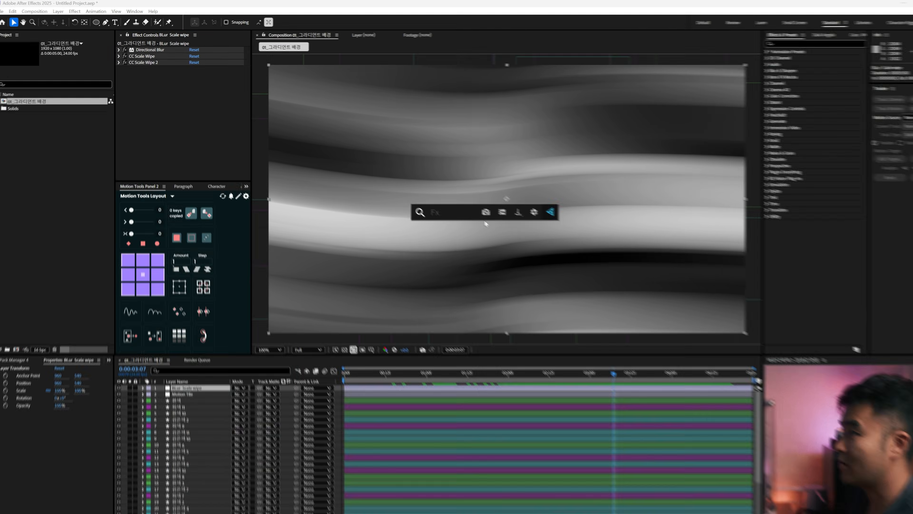
pyautogui.write('bri')
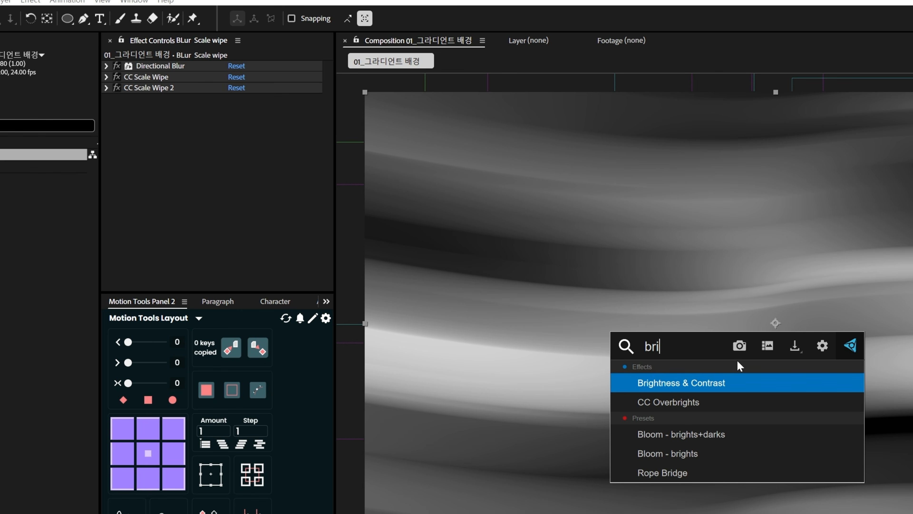
pyautogui.click(705, 388)
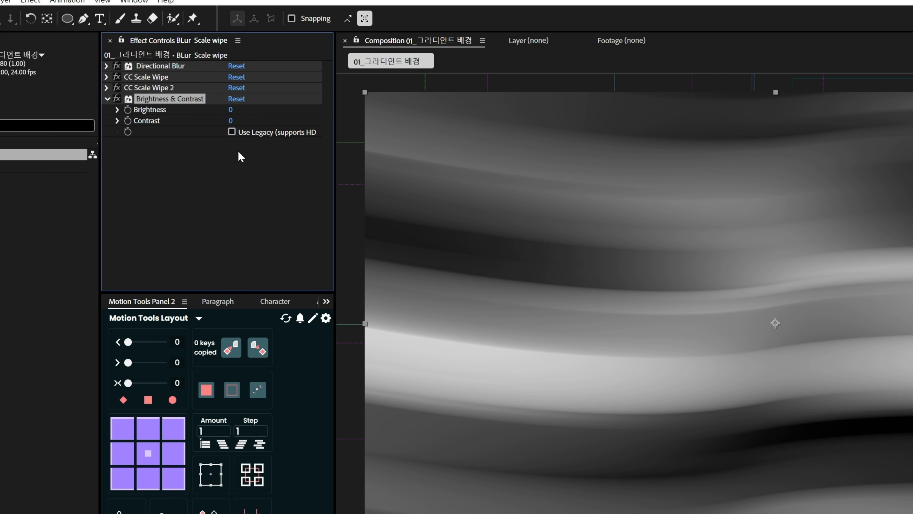
pyautogui.click(230, 121)
pyautogui.write('100')
pyautogui.press('Return')
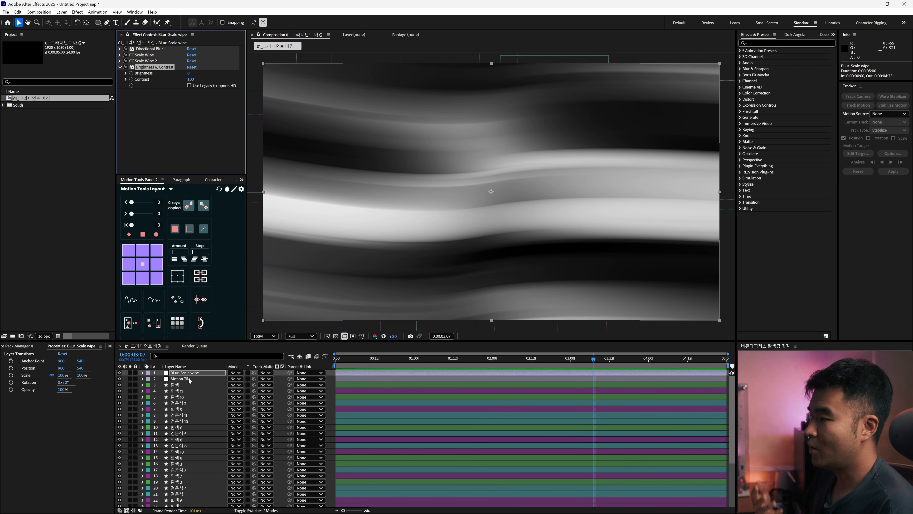
# Step: Create a new adjustment layer above the others and name it Color & Noise
pyautogui.hotkey('ctrl', 'alt', 'y')
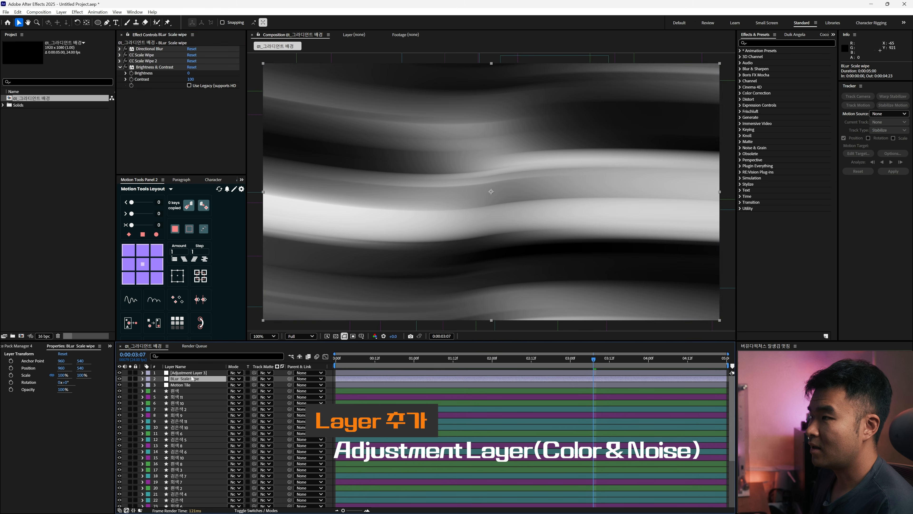
pyautogui.press('Return')
pyautogui.write('Color')
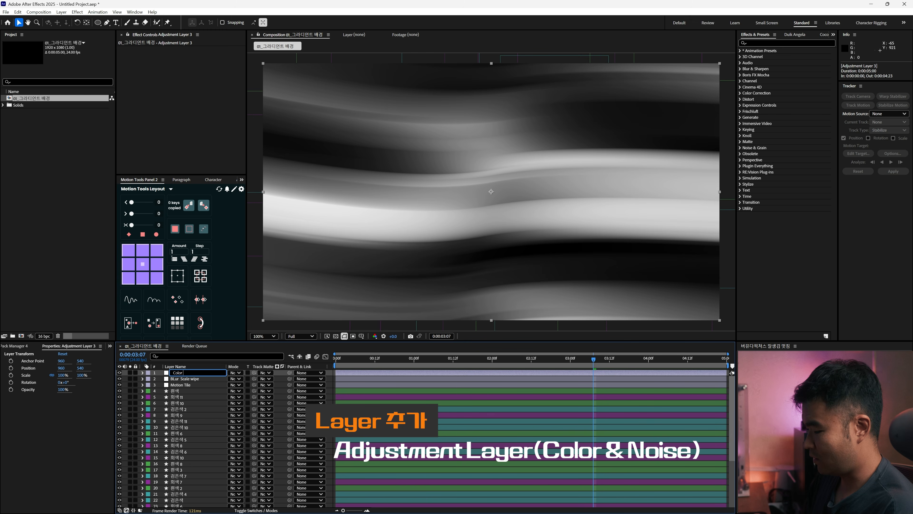
pyautogui.write(' & Noise')
pyautogui.press('Return')
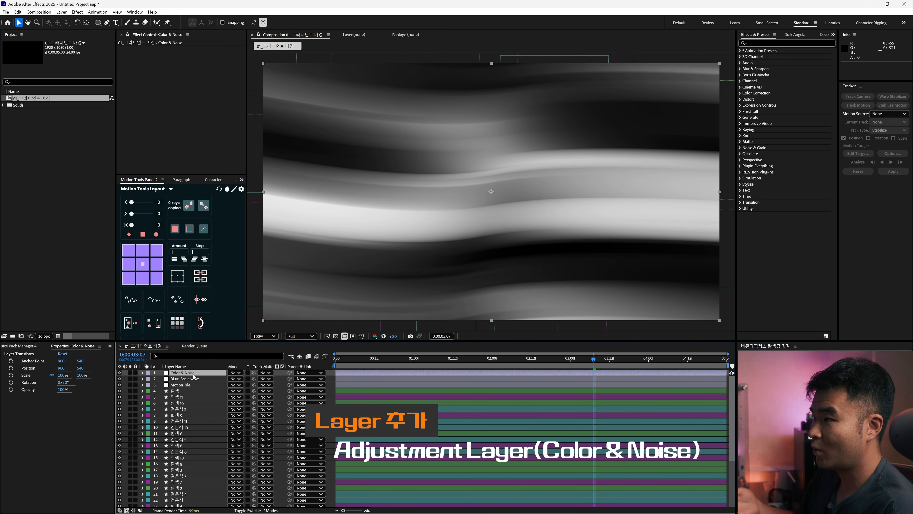
# Step: Apply CC Toner to the Color & Noise layer and set its Tones to Pentone
pyautogui.hotkey('ctrl', 'space')
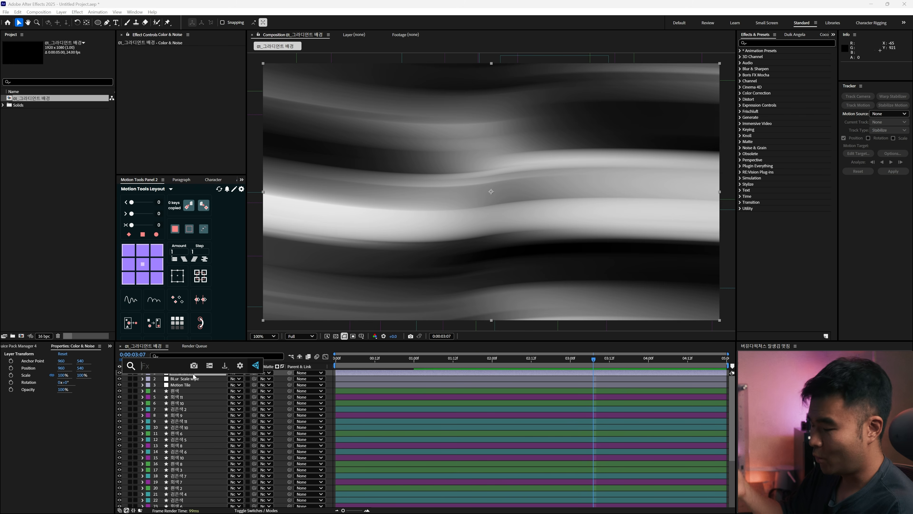
pyautogui.write('cc to')
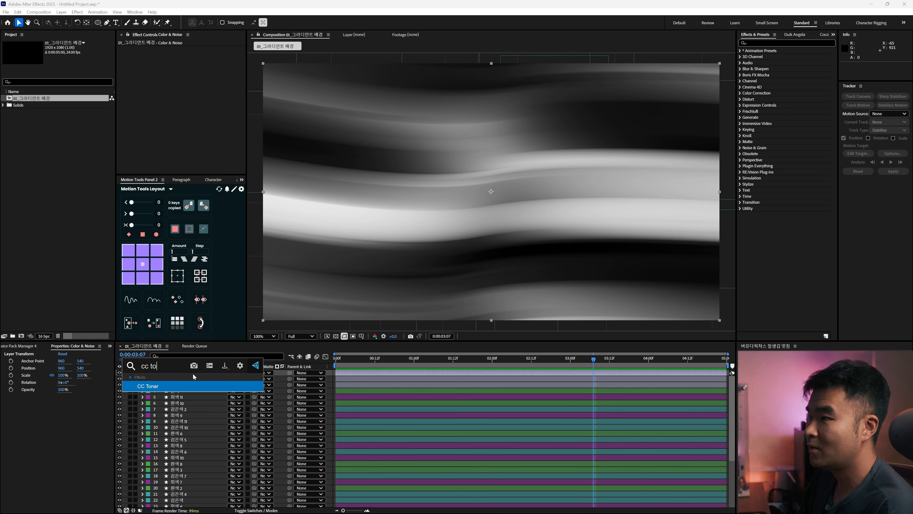
pyautogui.write('n')
pyautogui.click(181, 388)
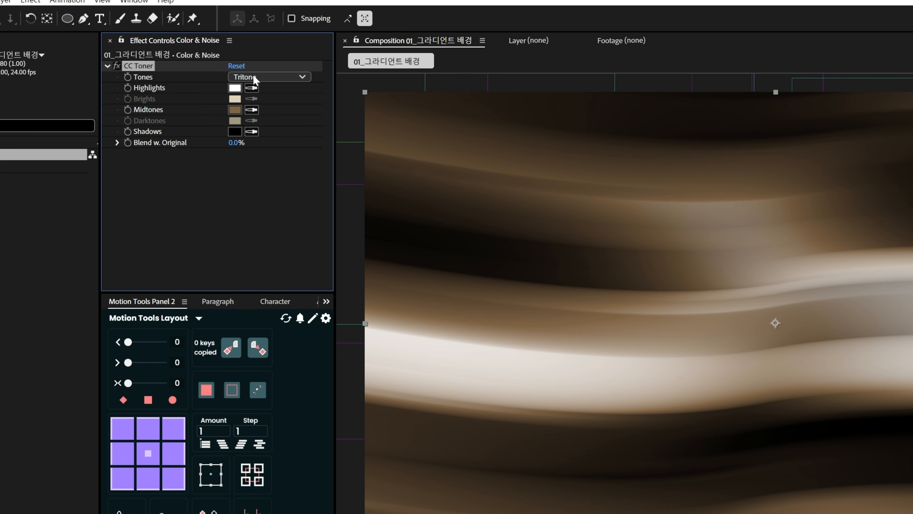
pyautogui.click(262, 77)
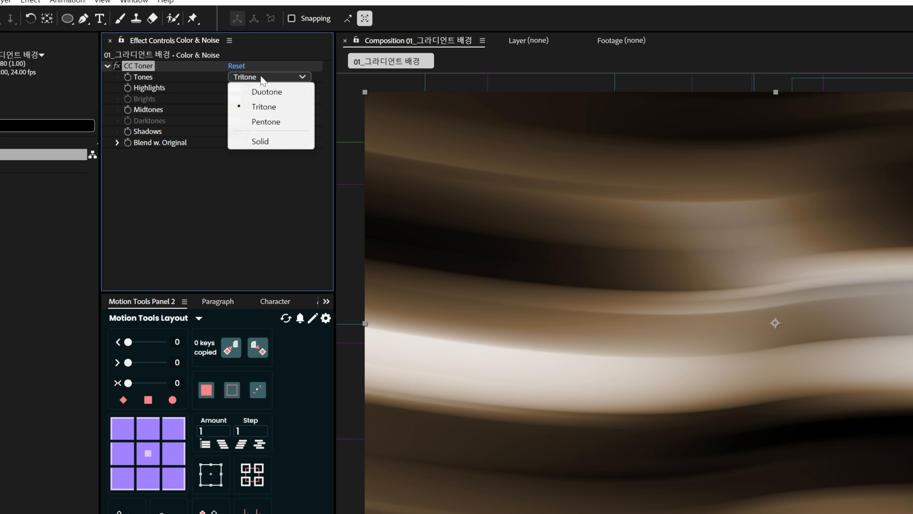
pyautogui.click(266, 122)
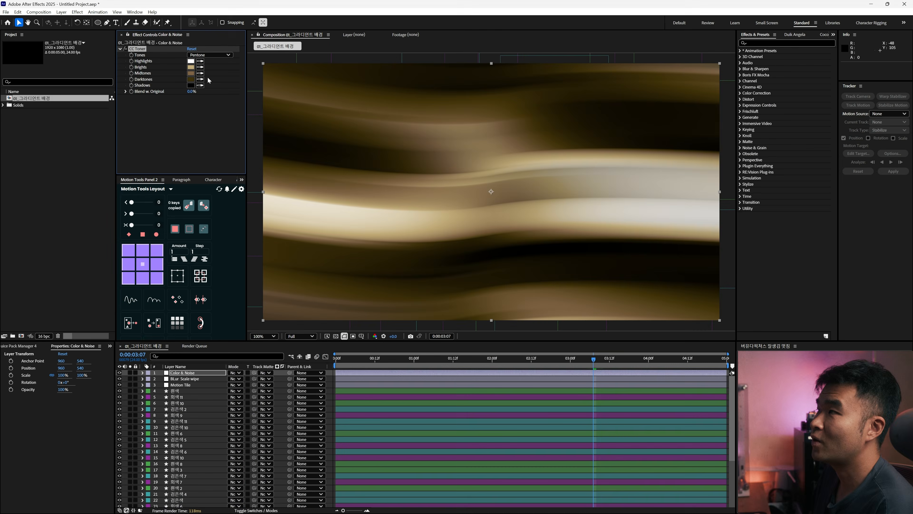
# Step: Set the CC Toner Brights colour to deep blue and the Midtones colour to orange
pyautogui.click(193, 67)
pyautogui.click(474, 273)
pyautogui.moveTo(455, 251); pyautogui.dragTo(475, 248)
pyautogui.click(526, 218)
pyautogui.click(191, 74)
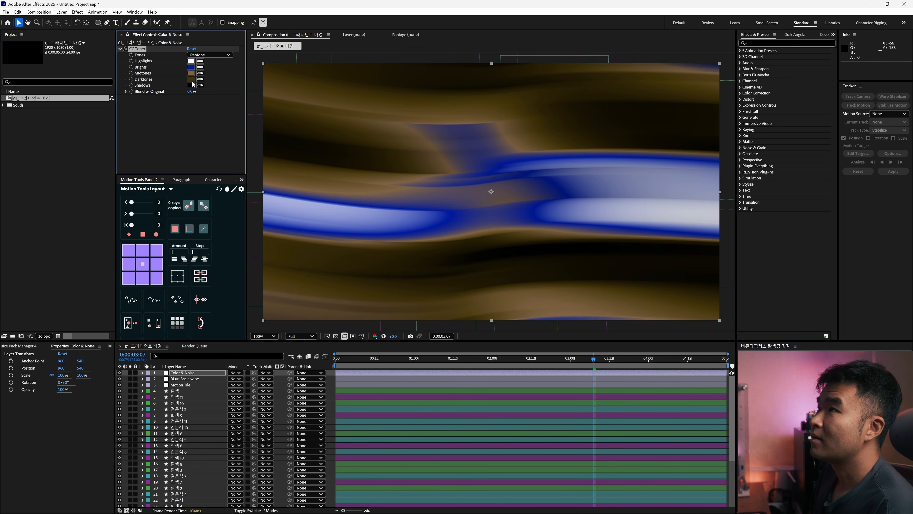
pyautogui.click(461, 261)
pyautogui.click(522, 219)
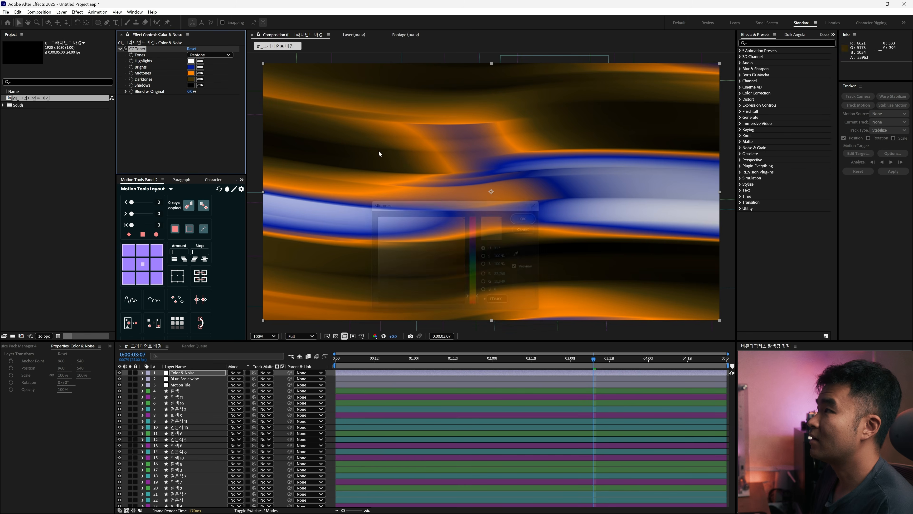
# Step: Set the CC Toner Darktones colour to bright cyan and the Shadows colour to vivid purple-magenta
pyautogui.click(192, 79)
pyautogui.click(475, 260)
pyautogui.click(466, 216)
pyautogui.click(523, 218)
pyautogui.click(192, 86)
pyautogui.click(466, 216)
pyautogui.click(473, 247)
pyautogui.moveTo(473, 248); pyautogui.dragTo(474, 234)
pyautogui.click(527, 217)
# Step: Change the CC Toner Midtones colour to magenta and scrub the timeline to check the colours in motion
pyautogui.click(191, 73)
pyautogui.click(474, 231)
pyautogui.click(527, 217)
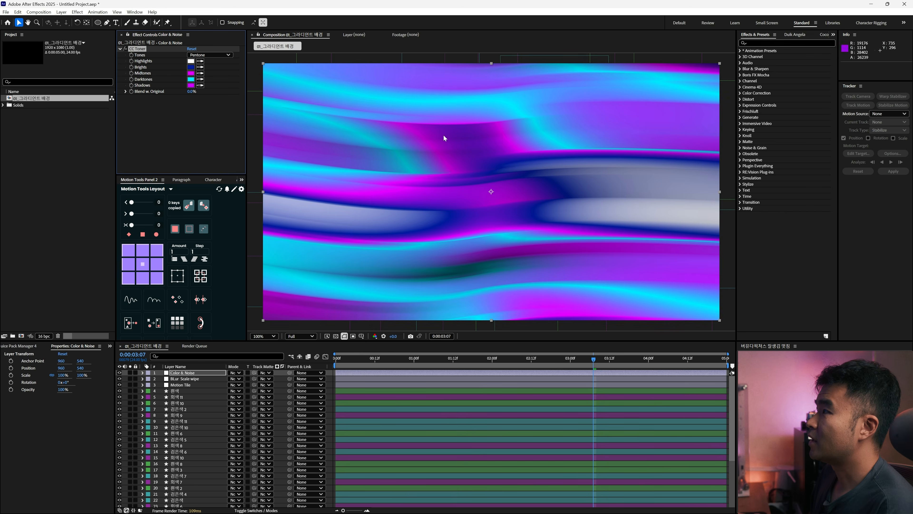
pyautogui.moveTo(447, 359); pyautogui.dragTo(499, 362)
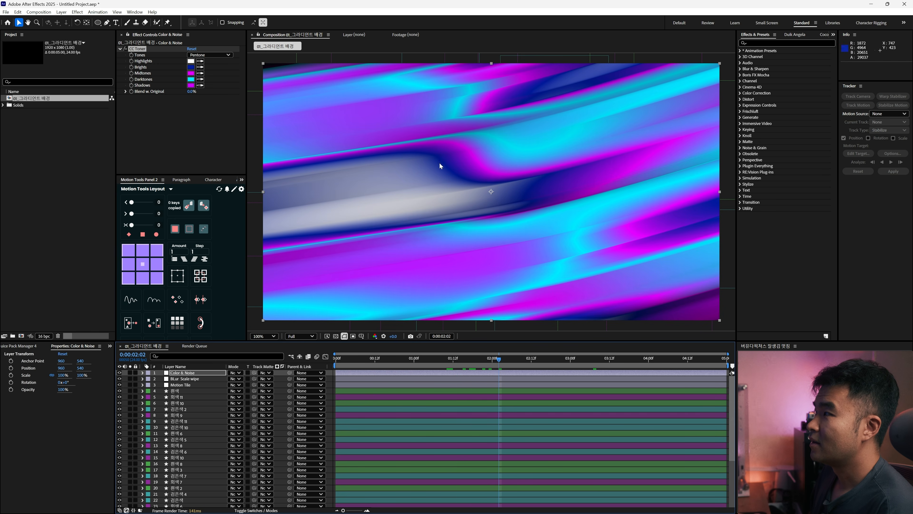
# Step: Set the CC Toner Highlights colour to black (000000) and scrub the timeline to 0:00:02:23 to check it
pyautogui.click(191, 61)
pyautogui.click(376, 242)
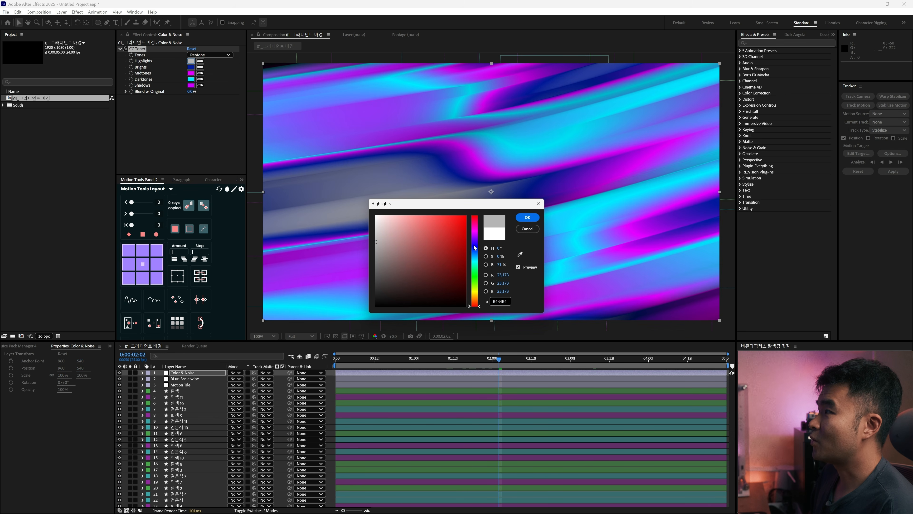
pyautogui.moveTo(450, 279); pyautogui.dragTo(374, 307)
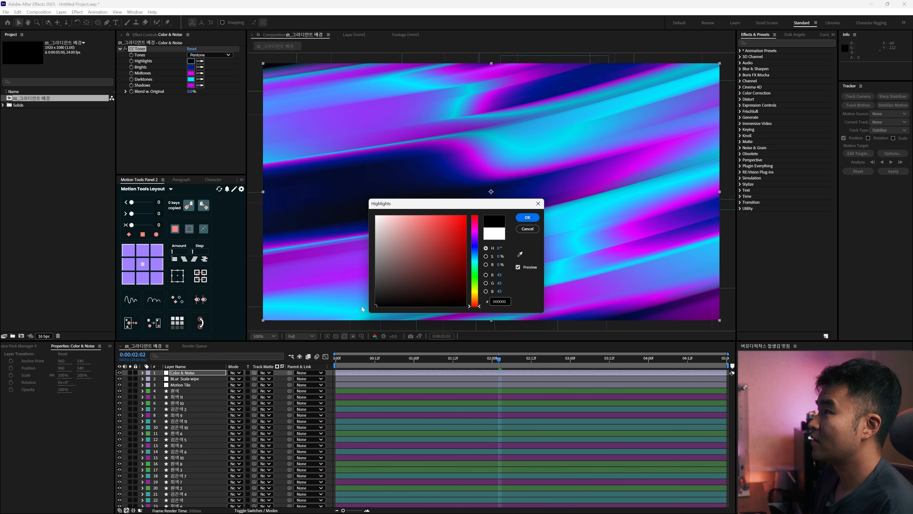
pyautogui.click(527, 219)
pyautogui.moveTo(499, 359); pyautogui.dragTo(567, 368)
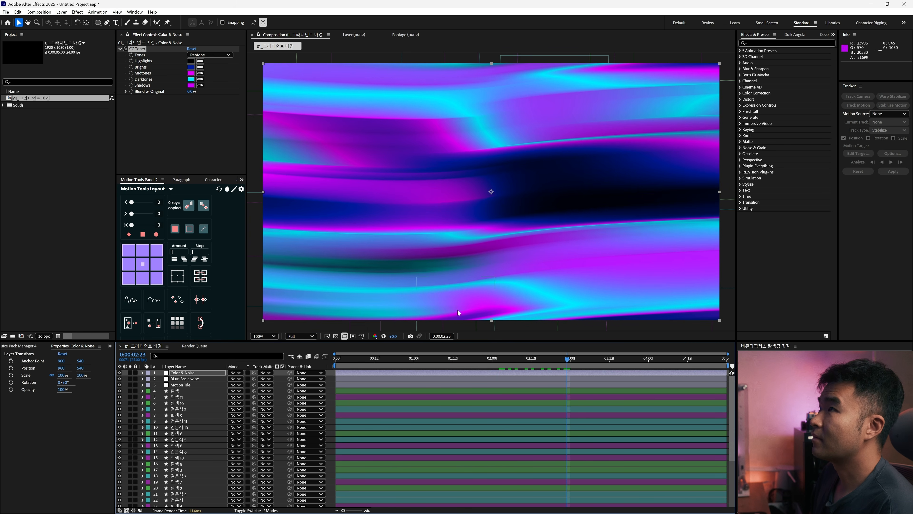
# Step: Apply the Noise HLS effect to the Color & Noise layer
pyautogui.click(179, 373)
pyautogui.hotkey('ctrl', 'space')
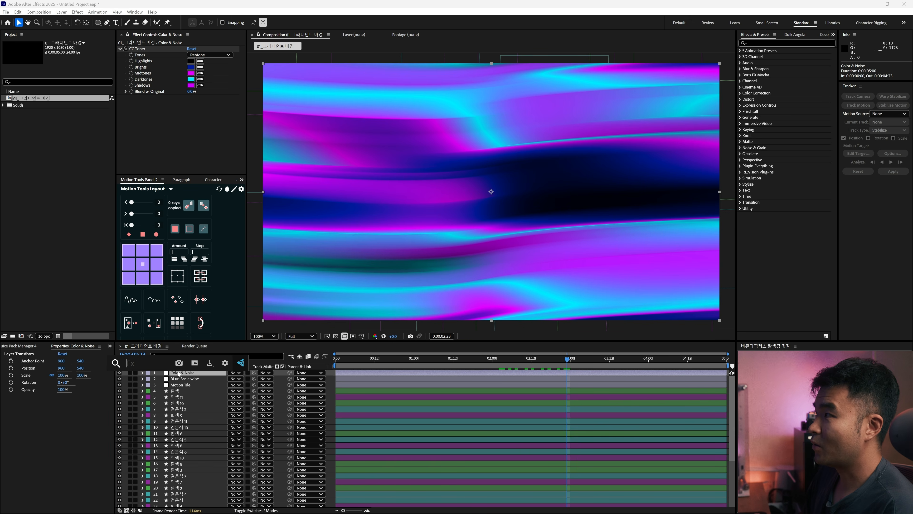
pyautogui.write('noise')
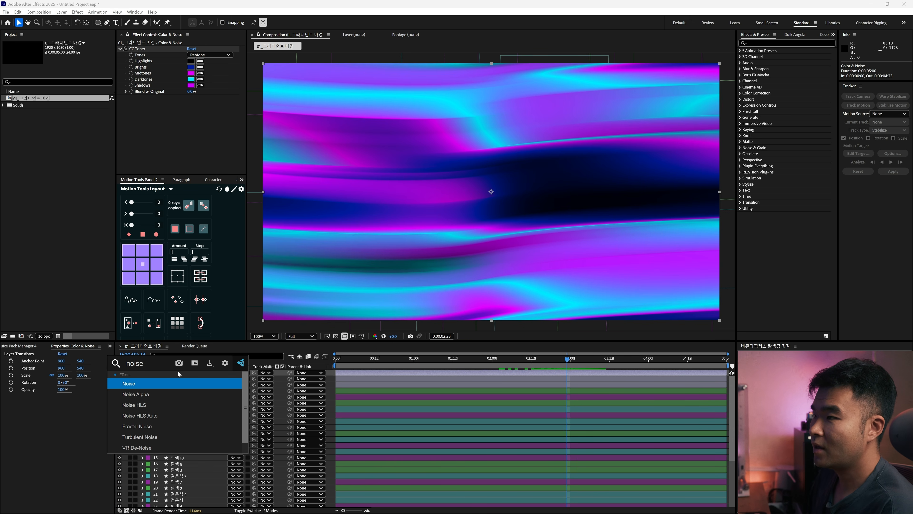
pyautogui.click(150, 405)
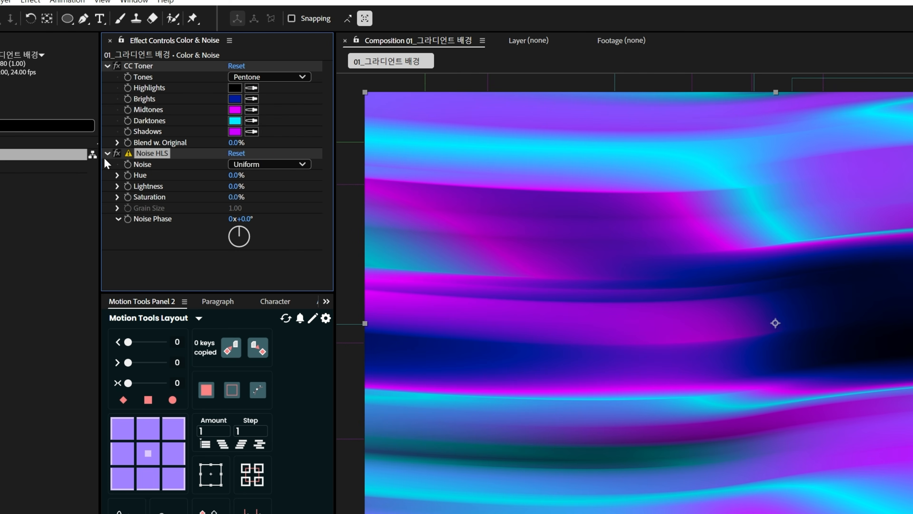
# Step: Set the Noise HLS noise type to Grain and its Lightness to 5%
pyautogui.click(262, 164)
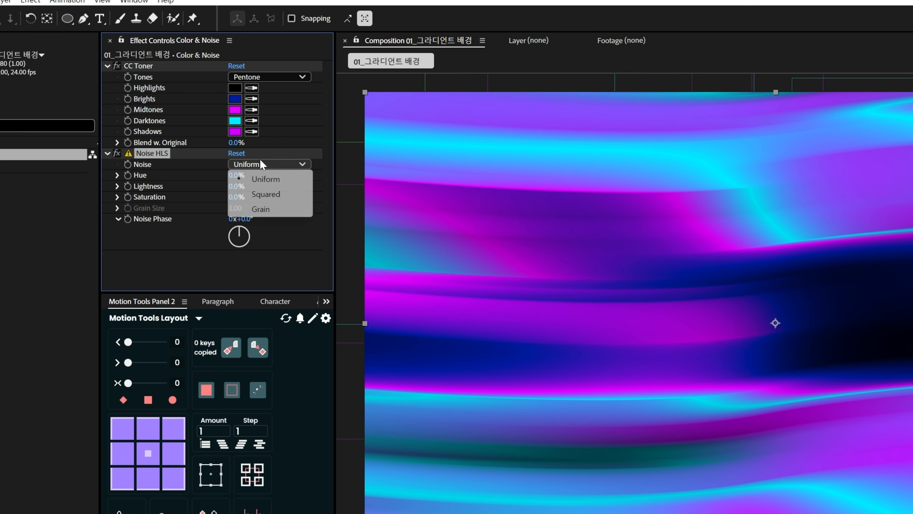
pyautogui.click(258, 209)
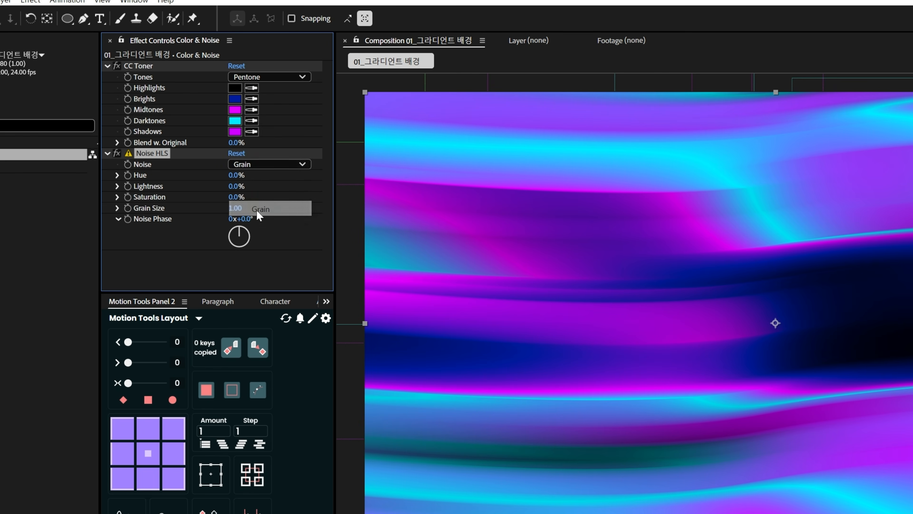
pyautogui.click(235, 187)
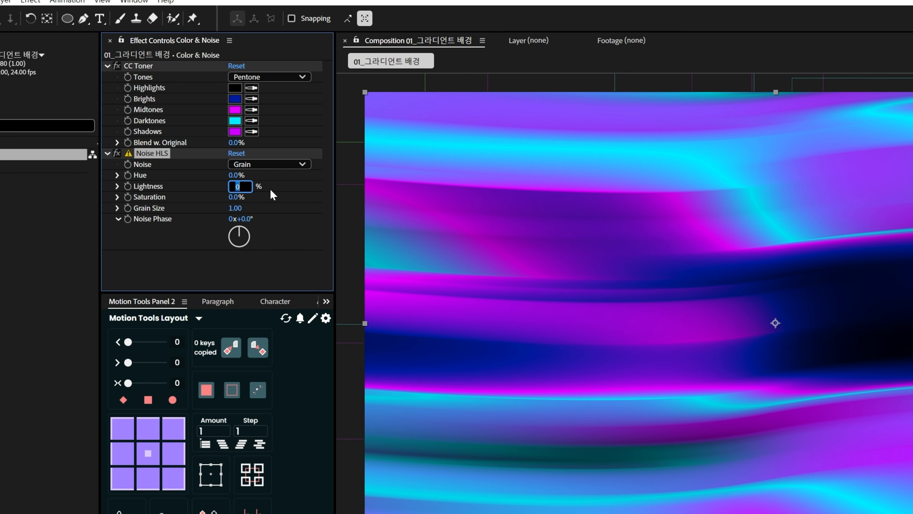
pyautogui.write('5')
pyautogui.press('Return')
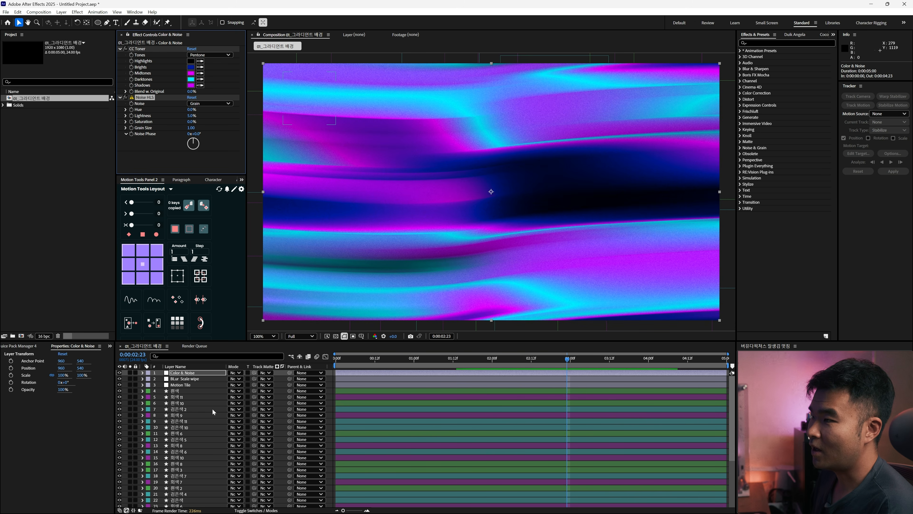
# Step: Pre-compose all layers into a new composition named 01_애니메이션, moving all attributes into it
pyautogui.hotkey('ctrl', 'a')
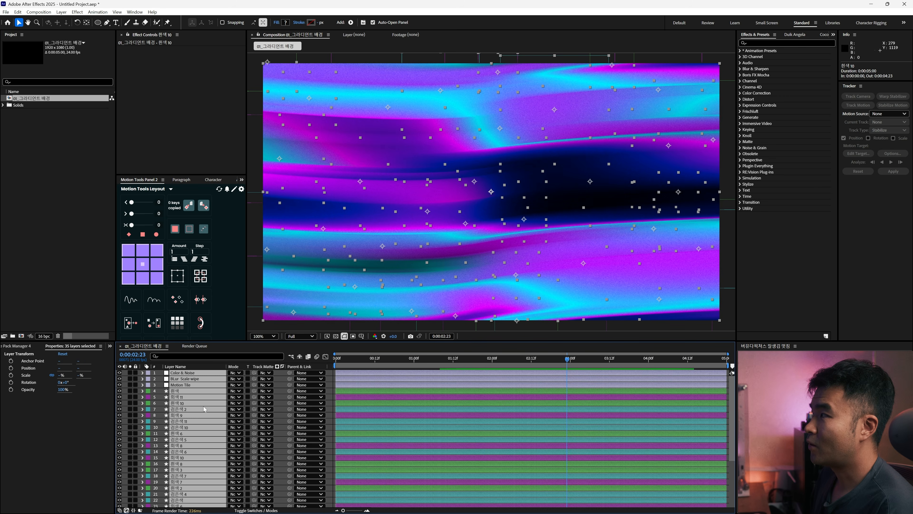
pyautogui.hotkey('ctrl', 'shift', 'c')
pyautogui.press('BackSpace')
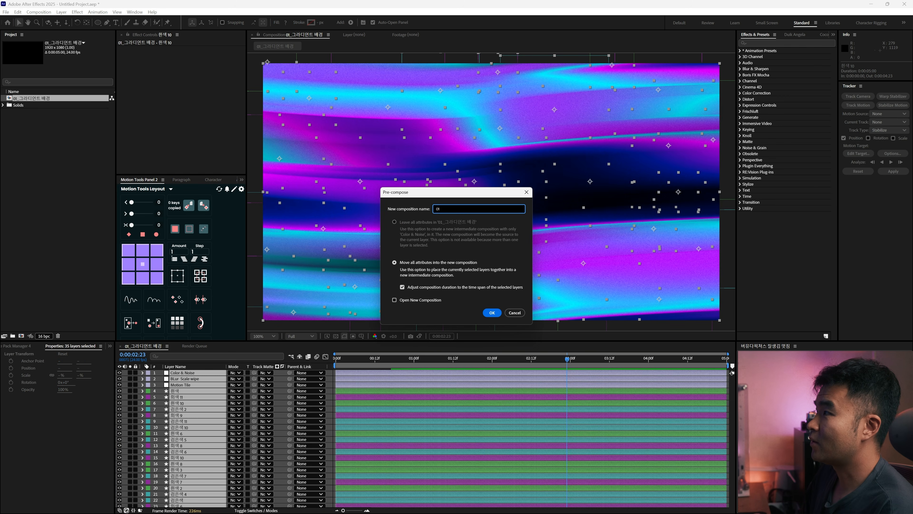
pyautogui.write('01_애니메이션')
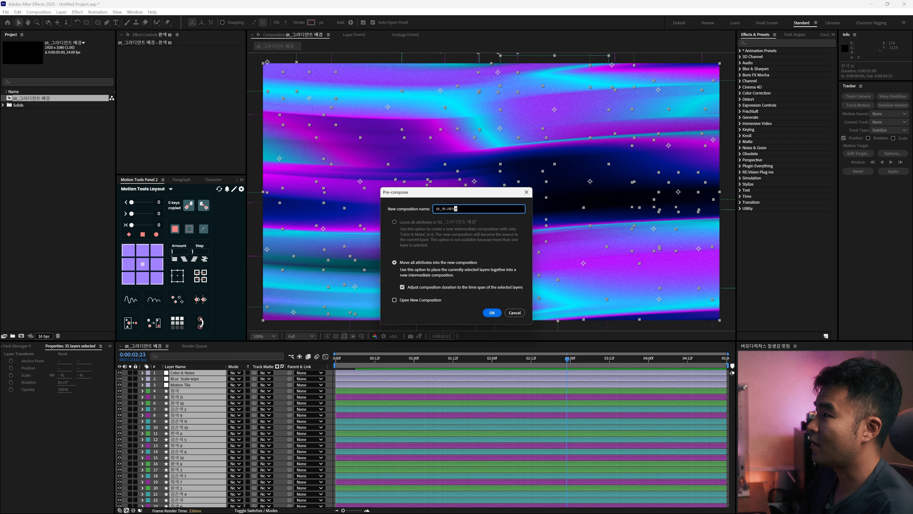
pyautogui.press('Return')
pyautogui.click(230, 403)
# Step: Duplicate the 01_애니메이션 layer, set the lower copy's Scale to 110%, and select the upper copy
pyautogui.click(199, 373)
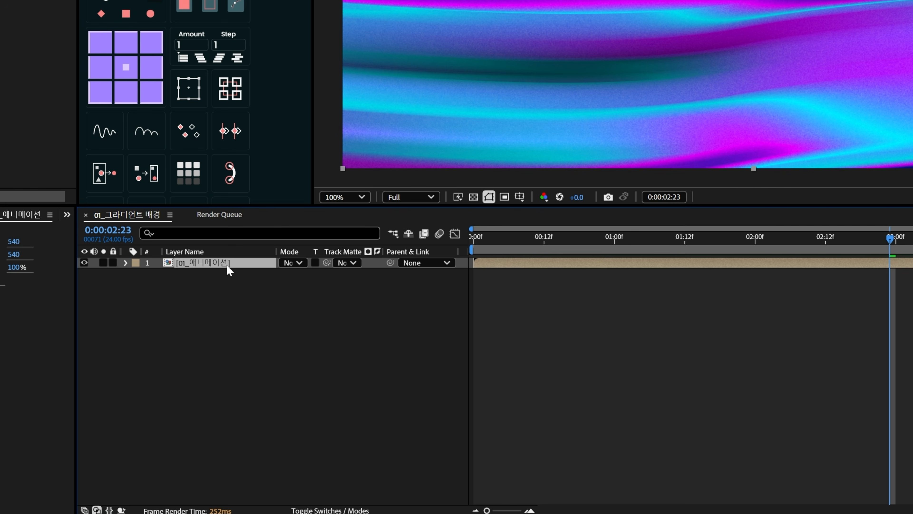
pyautogui.hotkey('ctrl', 'd')
pyautogui.click(223, 275)
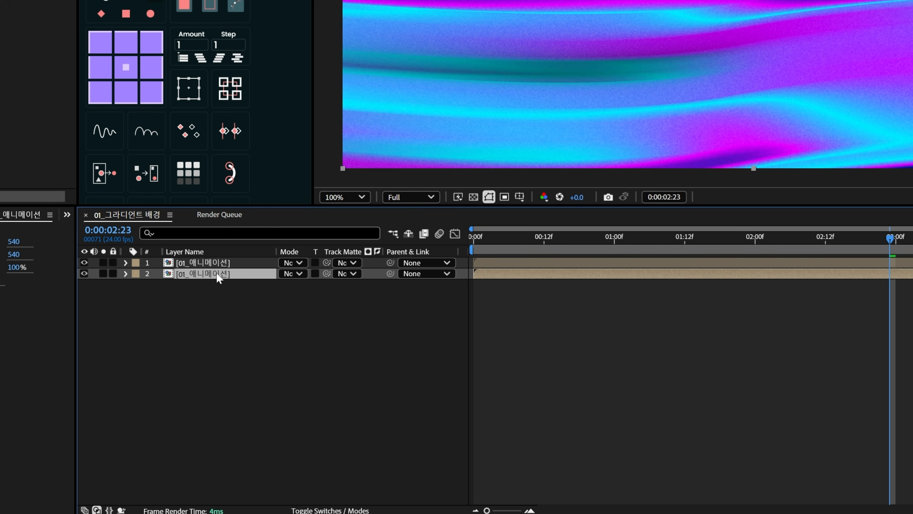
pyautogui.press('s')
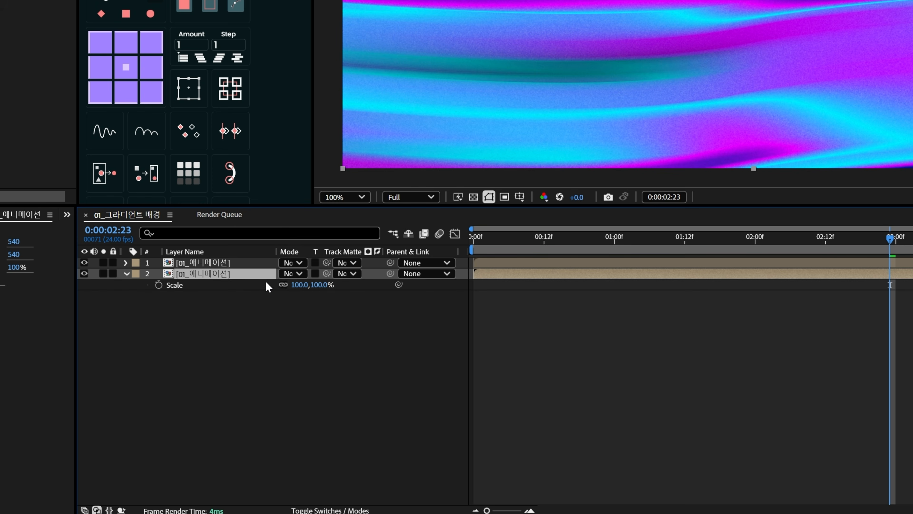
pyautogui.click(296, 285)
pyautogui.write('110')
pyautogui.press('Return')
pyautogui.click(262, 262)
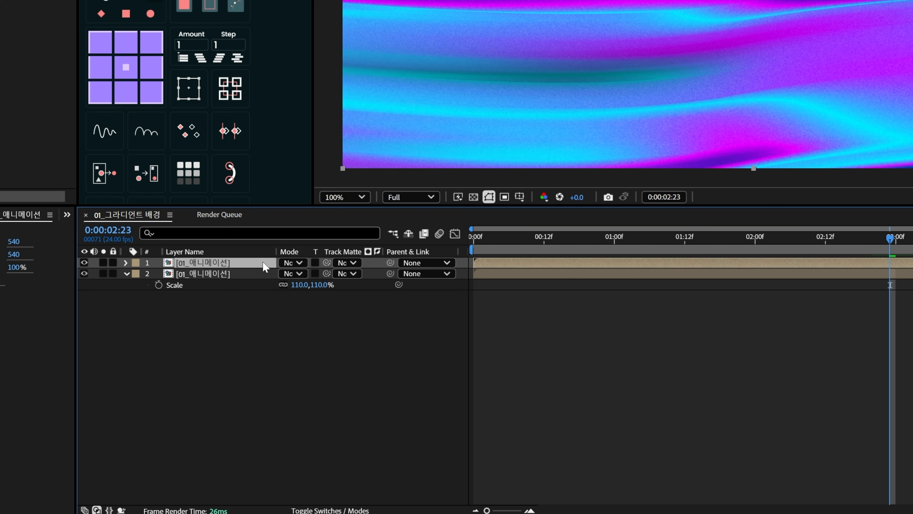
# Step: Add a white text layer reading 버뮤다픽쳐스 across the middle of the composition
pyautogui.click(295, 312)
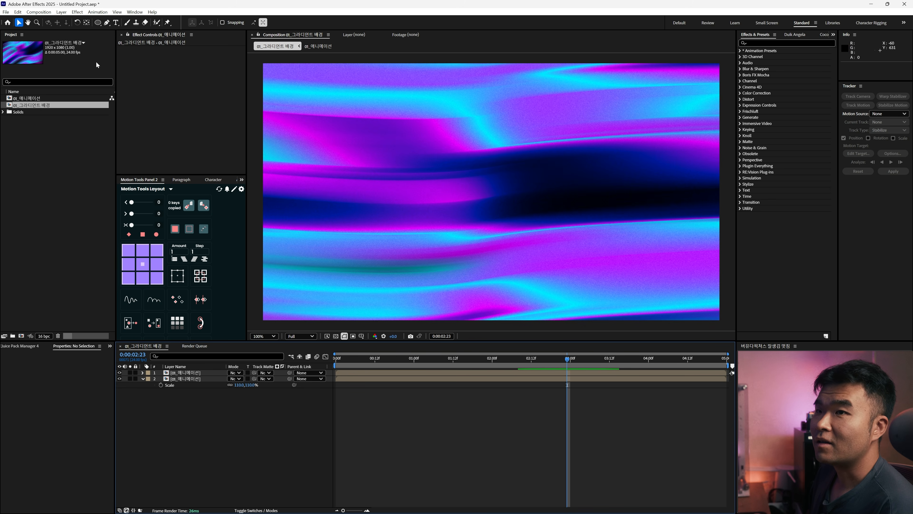
pyautogui.click(115, 23)
pyautogui.click(402, 196)
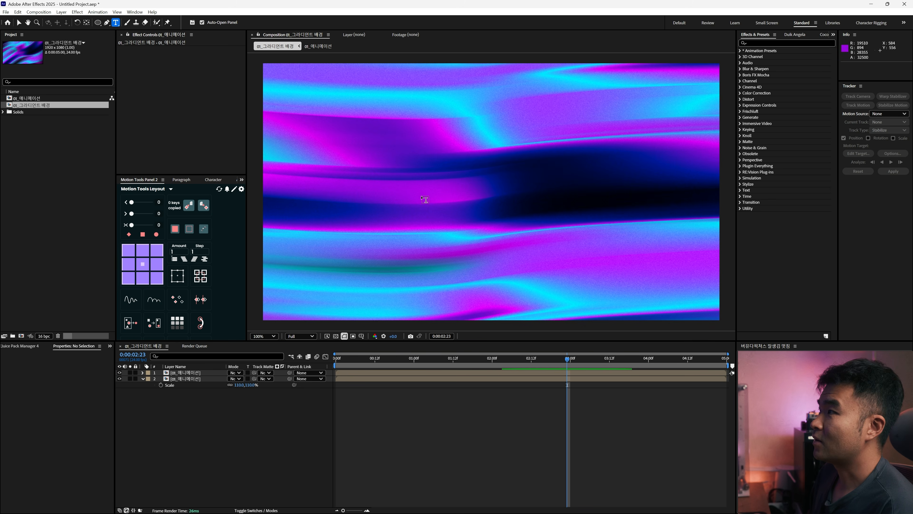
pyautogui.write('q')
pyautogui.press('BackSpace')
pyautogui.write('버듀ㅜ')
pyautogui.press('BackSpace')
pyautogui.press('BackSpace')
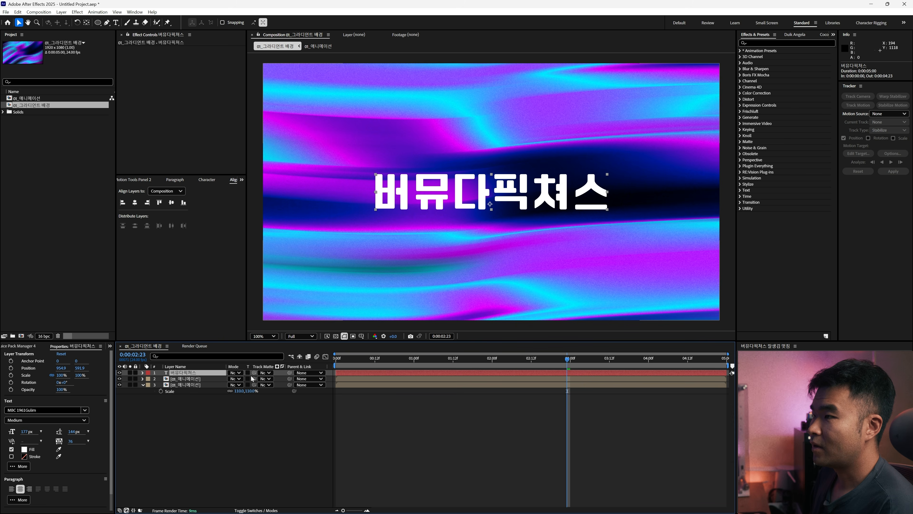
# Step: Set the 버뮤다픽쳐스 text layer as the track matte of the upper 01_애니메이션 layer
pyautogui.click(183, 379)
pyautogui.click(187, 385)
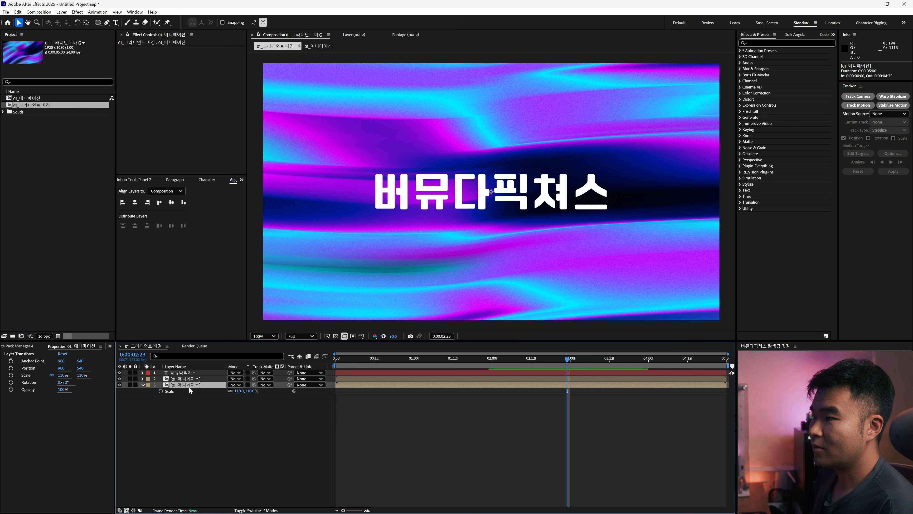
pyautogui.click(190, 378)
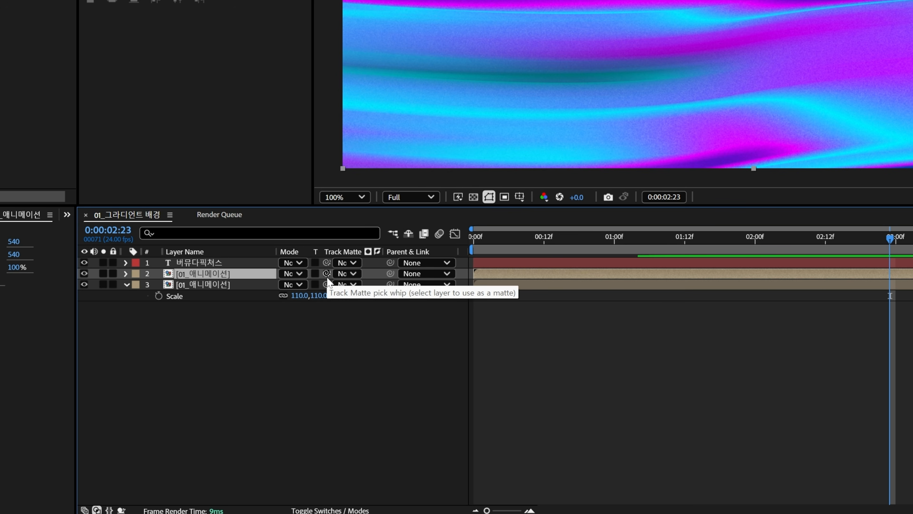
pyautogui.moveTo(327, 276); pyautogui.dragTo(223, 263)
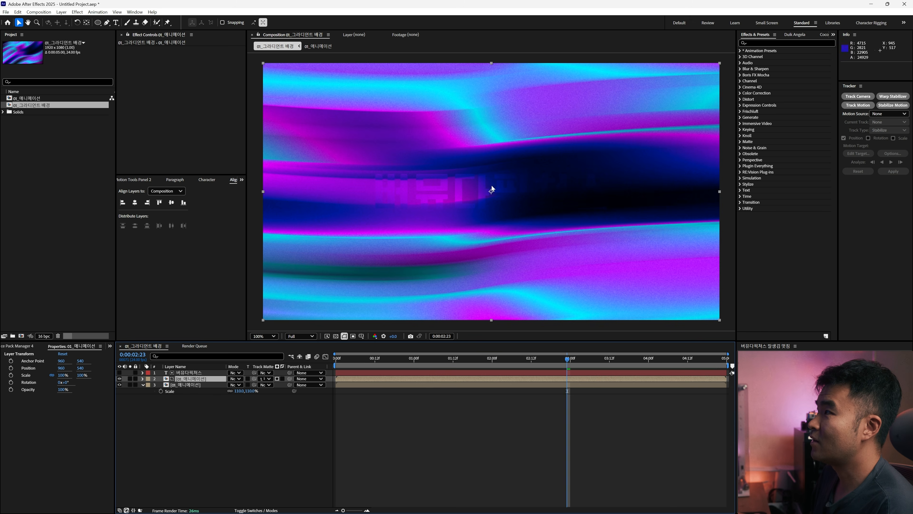
# Step: Examine how the matted lettering refracts against the gradient background, from close up and at full frame
pyautogui.scroll(4, 395, 189)
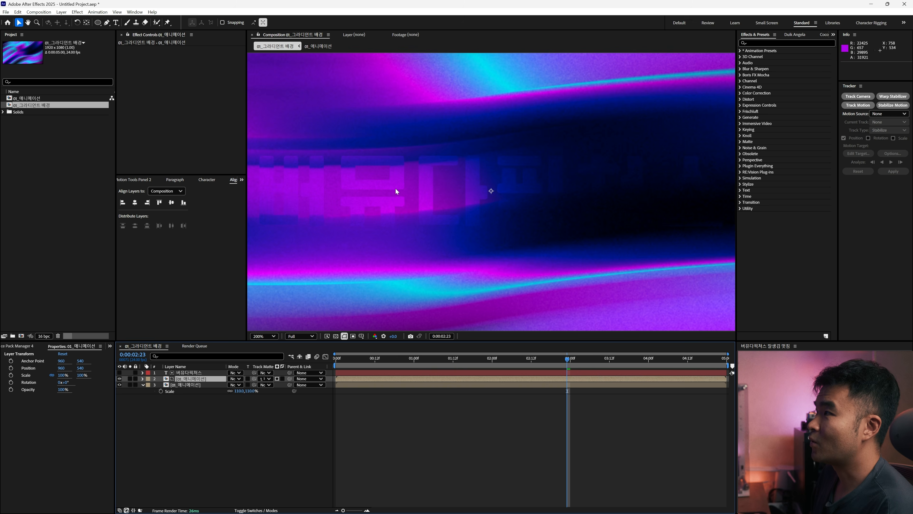
pyautogui.moveTo(364, 226); pyautogui.dragTo(467, 207)
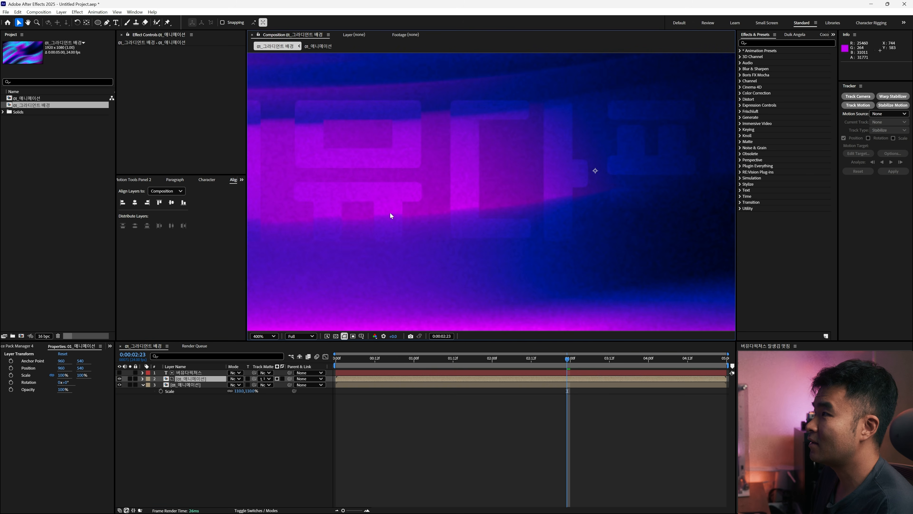
pyautogui.moveTo(316, 219); pyautogui.dragTo(380, 215)
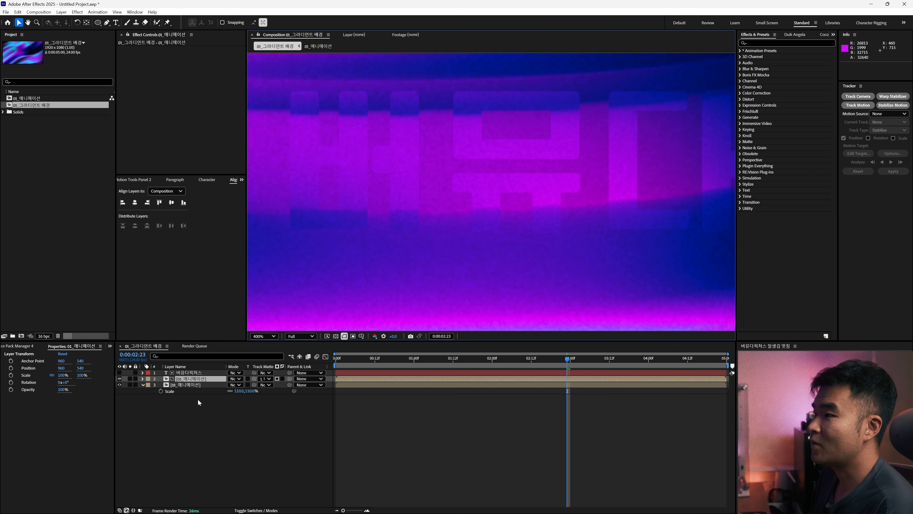
pyautogui.click(197, 385)
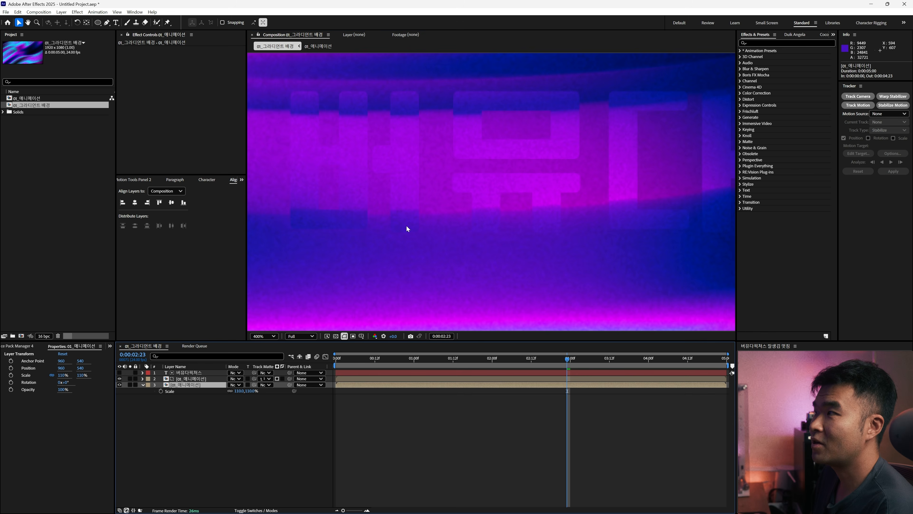
pyautogui.scroll(-2, 413, 195)
pyautogui.scroll(-2, 459, 164)
pyautogui.scroll(2, 493, 168)
pyautogui.click(212, 372)
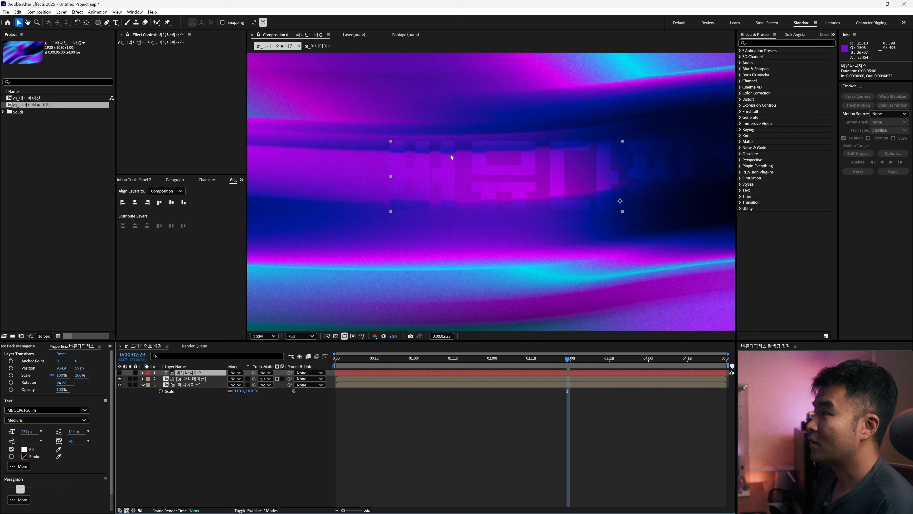
pyautogui.scroll(-2, 452, 158)
pyautogui.moveTo(523, 181); pyautogui.dragTo(493, 188)
pyautogui.moveTo(392, 202); pyautogui.dragTo(423, 196)
# Step: Draw a white circle about 189 px wide over the first letter as a new shape layer
pyautogui.click(200, 425)
pyautogui.click(97, 22)
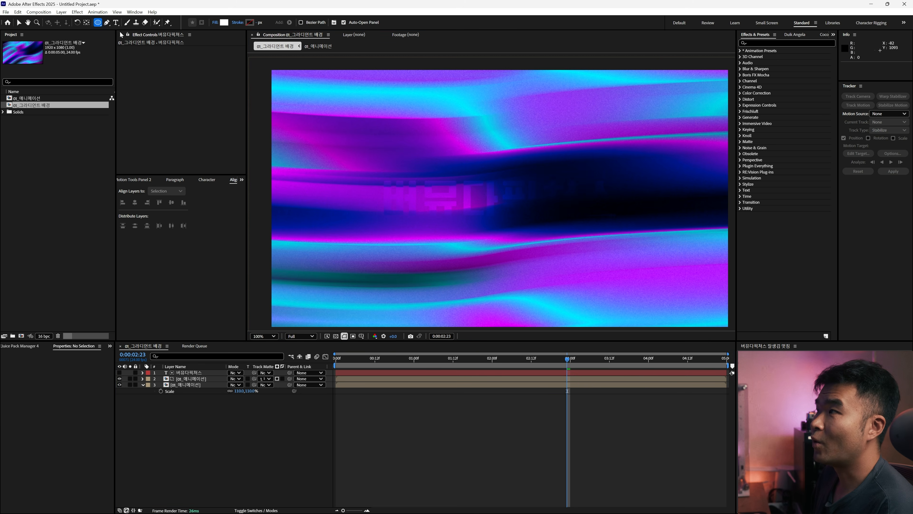
pyautogui.moveTo(379, 159); pyautogui.dragTo(424, 204)
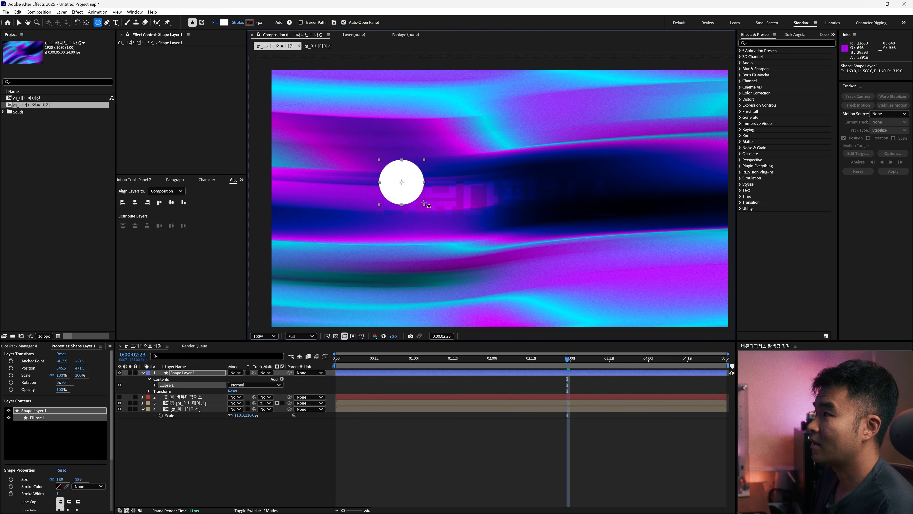
# Step: Duplicate the circle layer, place the copy over the second letter, and scale it to 158%
pyautogui.hotkey('ctrl', 'd')
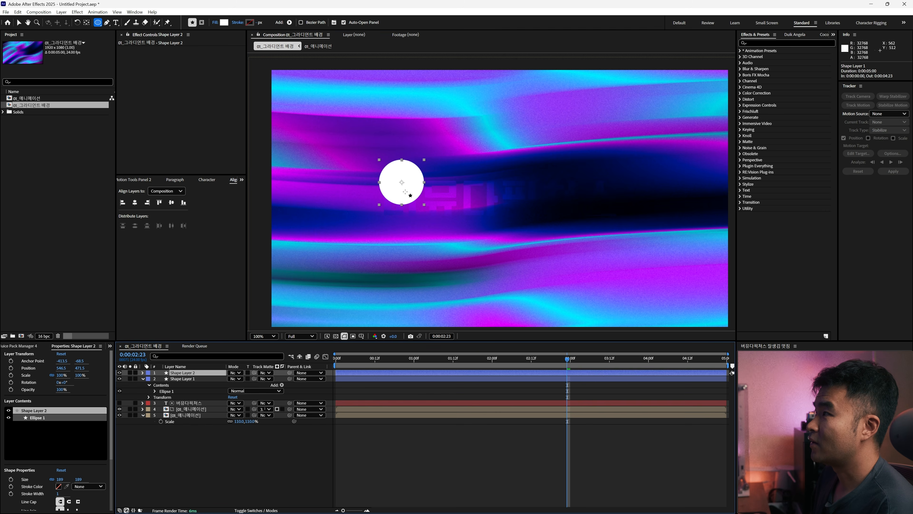
pyautogui.press('v')
pyautogui.moveTo(404, 196); pyautogui.dragTo(450, 227)
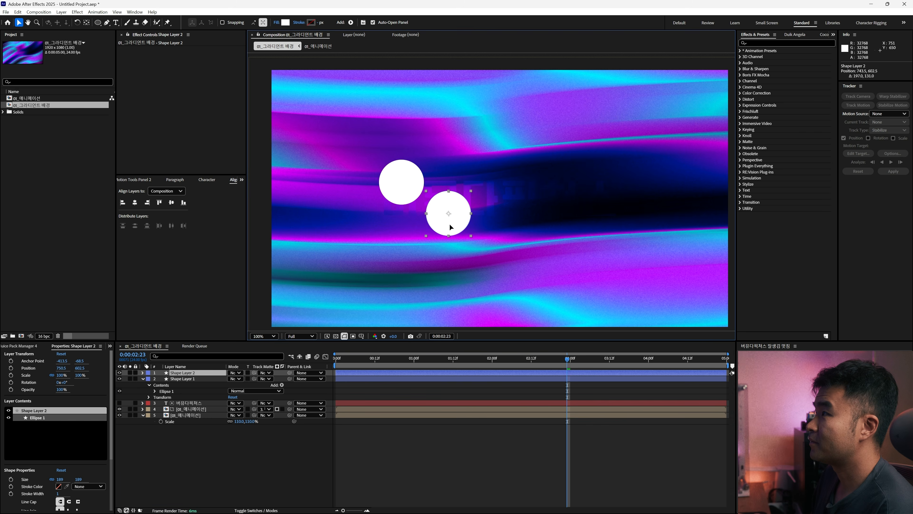
pyautogui.press('s')
pyautogui.moveTo(245, 379); pyautogui.dragTo(265, 379)
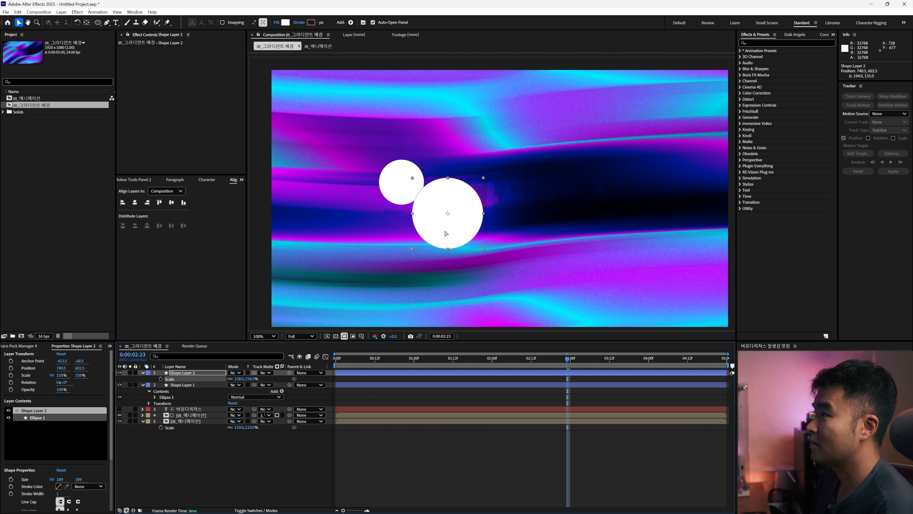
# Step: Duplicate the enlarged circle three more times and spread the copies over the remaining letters, with Scale at 145%
pyautogui.hotkey('ctrl', 'd')
pyautogui.moveTo(447, 232); pyautogui.dragTo(508, 198)
pyautogui.hotkey('ctrl', 'd')
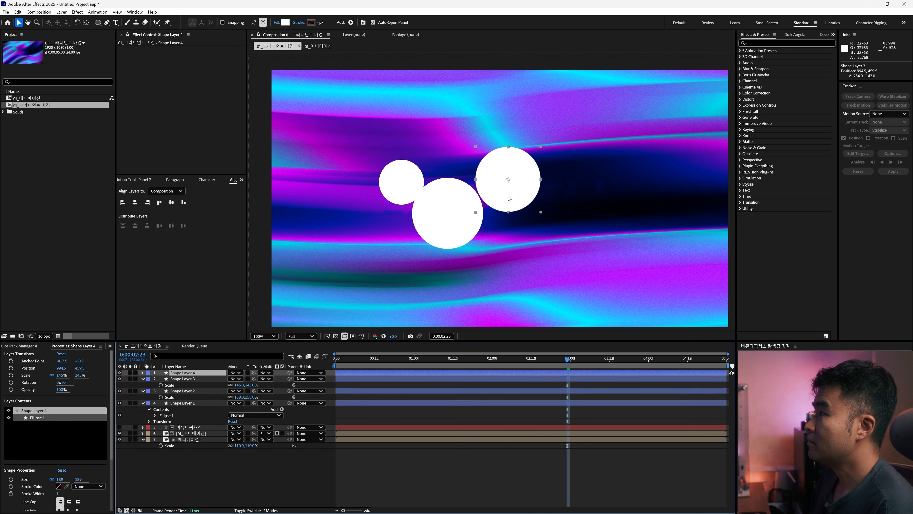
pyautogui.moveTo(509, 198); pyautogui.dragTo(595, 199)
pyautogui.hotkey('ctrl', 'd')
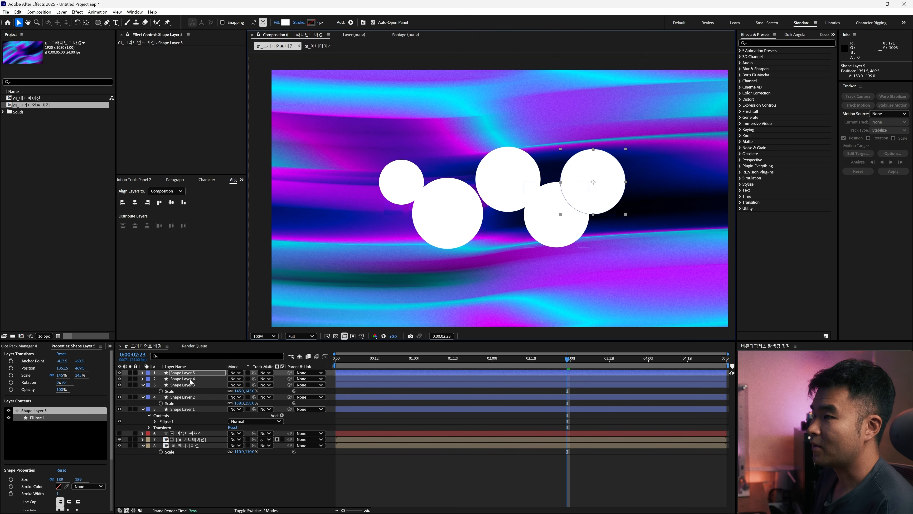
# Step: Collapse the shape layers' properties and use the 버뮤다픽쳐스 text layer as the track matte for all five circles
pyautogui.click(143, 384)
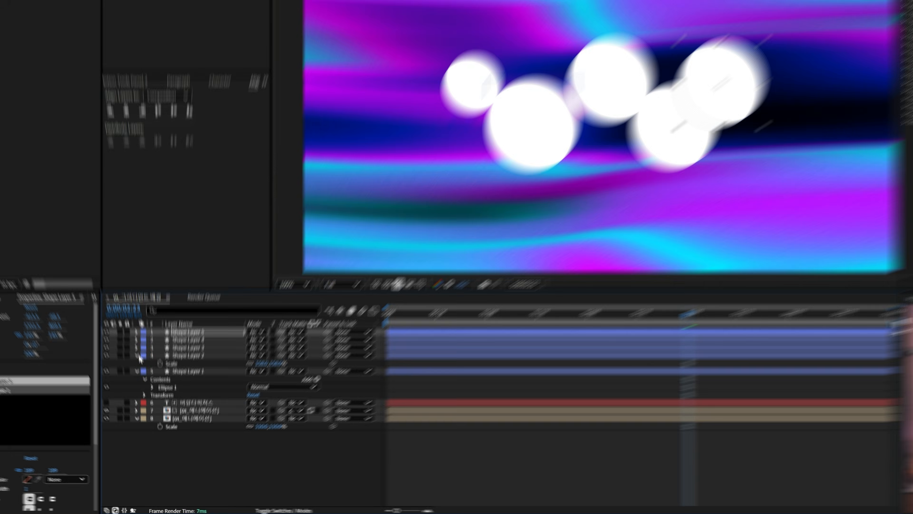
pyautogui.click(137, 356)
pyautogui.click(136, 363)
pyautogui.click(200, 333)
pyautogui.keyDown('shift'); pyautogui.click(199, 363); pyautogui.keyUp('shift')
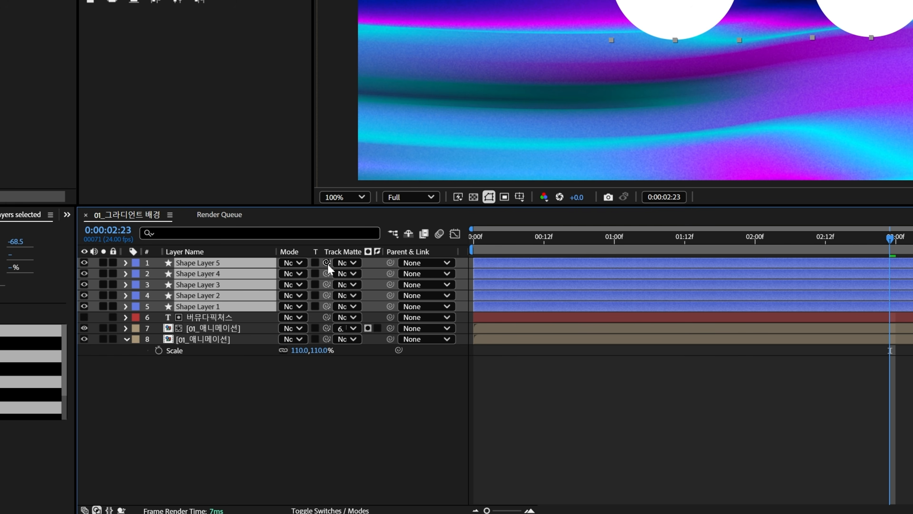
pyautogui.moveTo(327, 262); pyautogui.dragTo(245, 320)
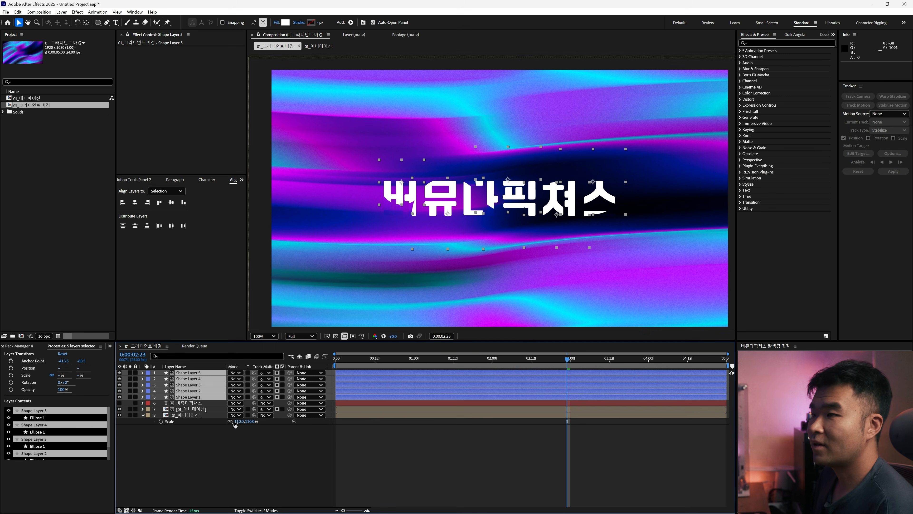
pyautogui.click(289, 437)
# Step: Apply Fast Box Blur to Shape Layer 5 with a Blur Radius of 70
pyautogui.click(204, 373)
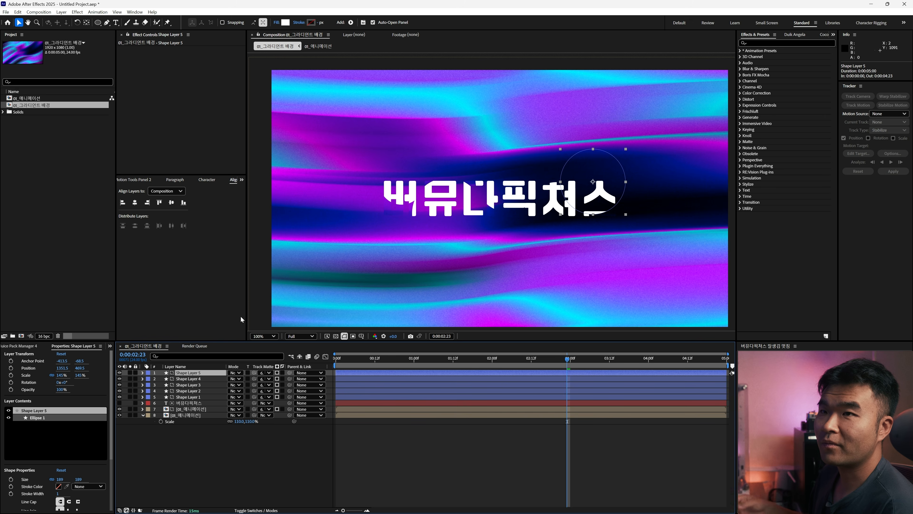
pyautogui.hotkey('ctrl', 'space')
pyautogui.write('fast')
pyautogui.press('Return')
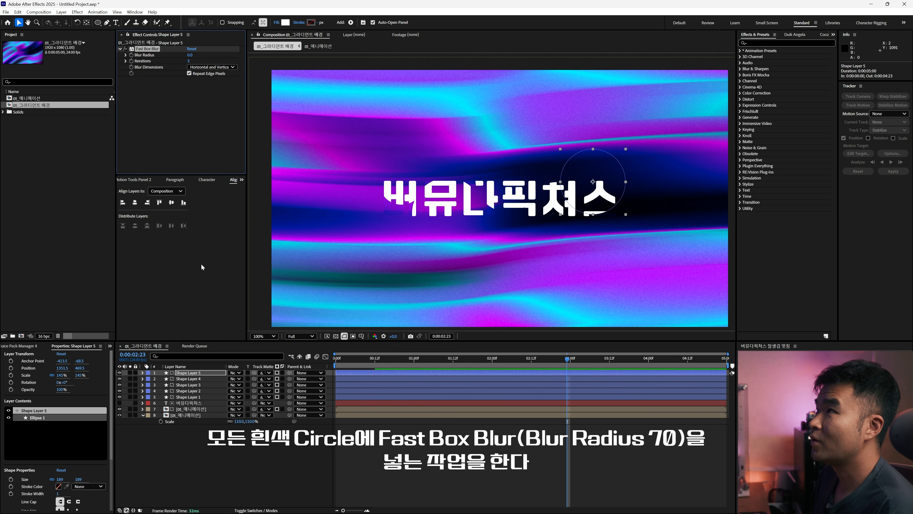
pyautogui.click(191, 55)
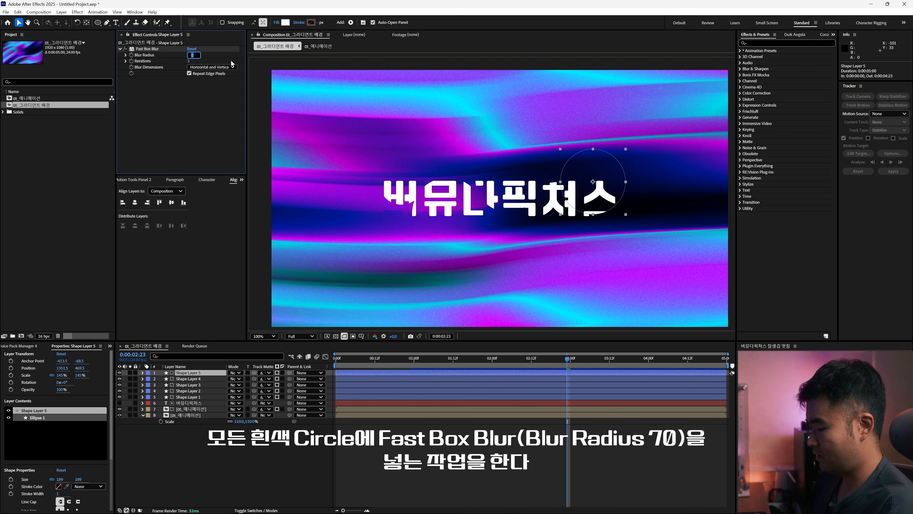
pyautogui.press('Return')
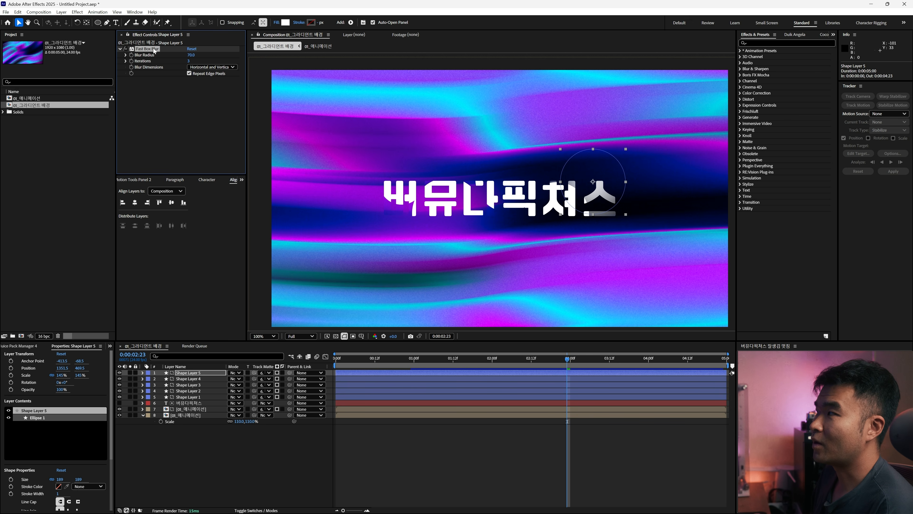
# Step: Copy the Fast Box Blur effect to Shape Layers 4, 3, 2 and 1
pyautogui.click(198, 378)
pyautogui.click(199, 385)
pyautogui.click(199, 390)
pyautogui.click(199, 396)
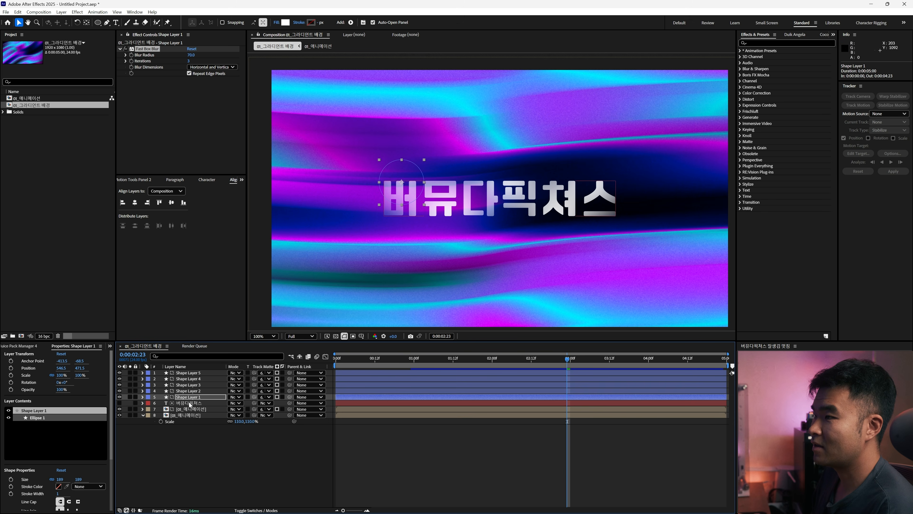
# Step: Set the blending mode of all five circle layers to Overlay and check the glass text at other frames
pyautogui.keyDown('shift'); pyautogui.click(204, 373); pyautogui.keyUp('shift')
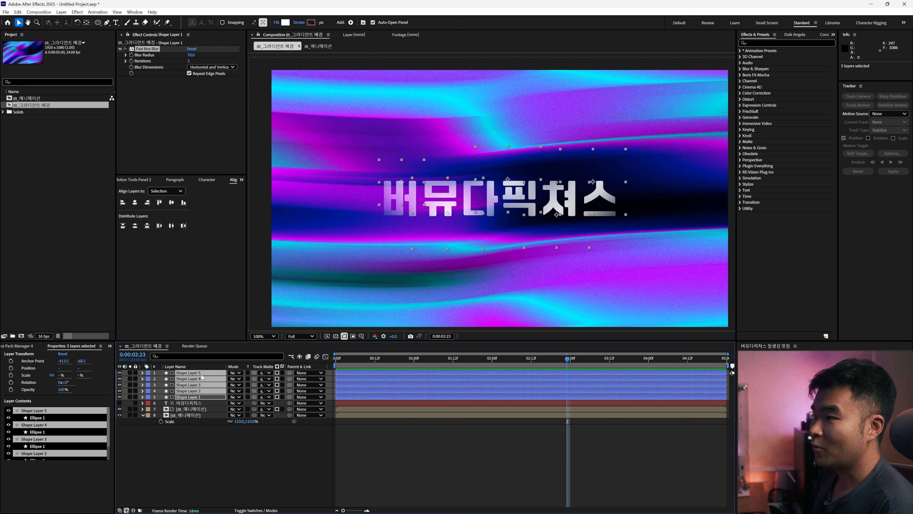
pyautogui.click(236, 374)
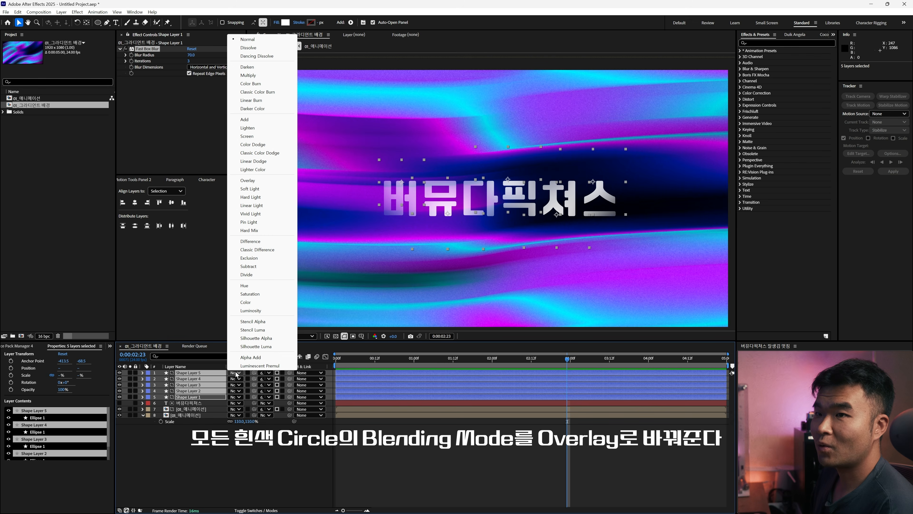
pyautogui.click(263, 179)
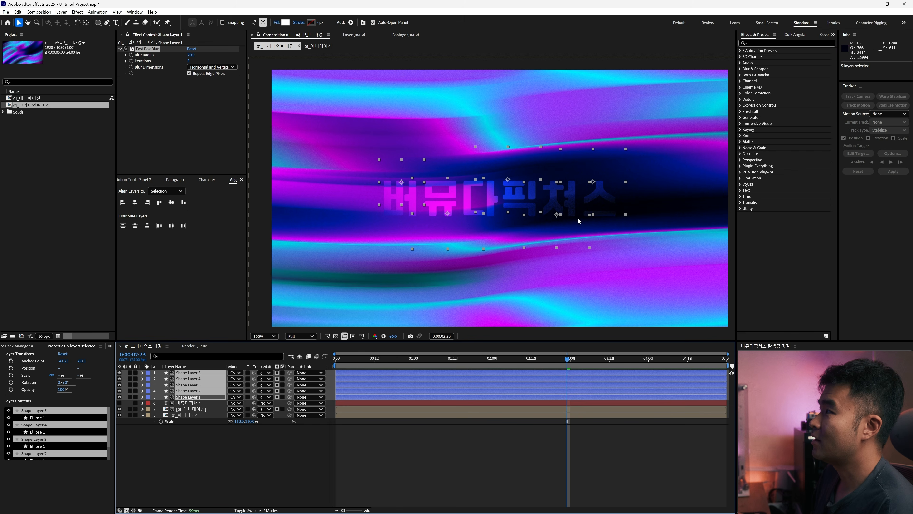
pyautogui.click(508, 359)
pyautogui.moveTo(508, 359); pyautogui.dragTo(564, 359)
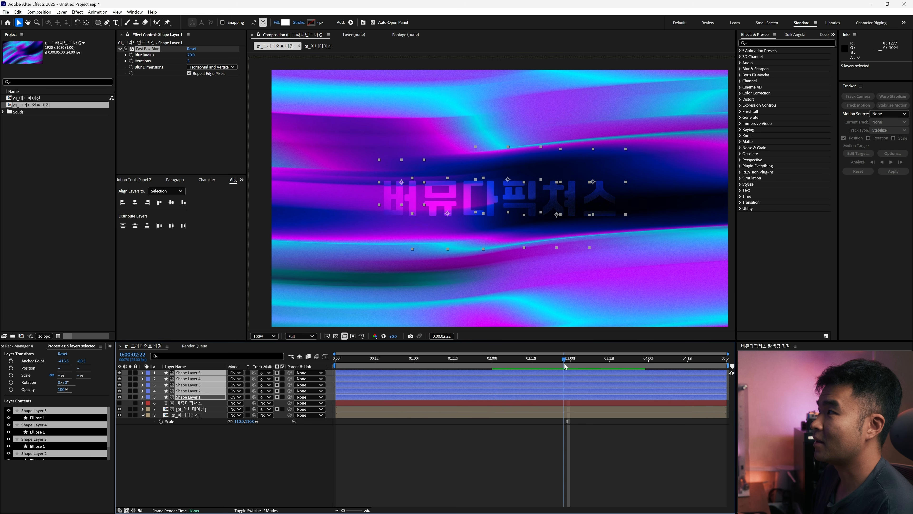
pyautogui.click(433, 205)
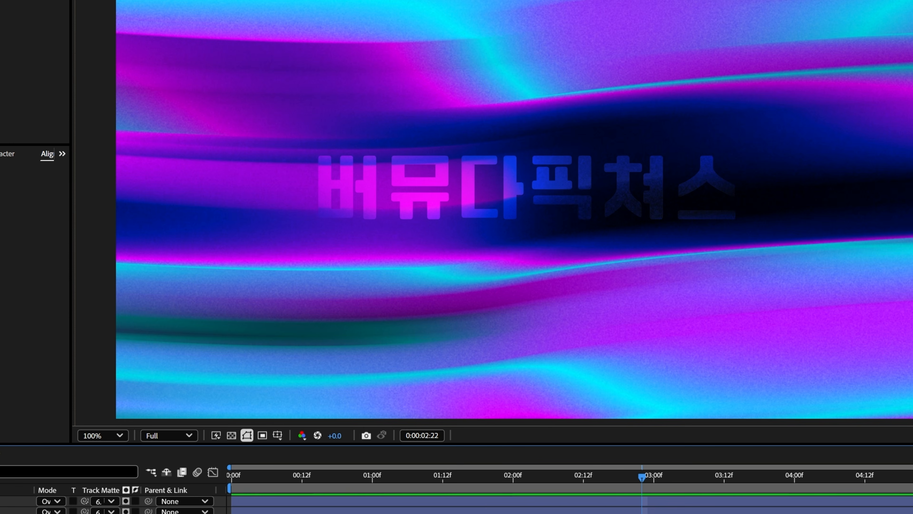
# Step: Create a 1080 x 1080 px composition named 02_그라디언트 배경, at 24 fps and 5 seconds long
pyautogui.hotkey('ctrl', 'k')
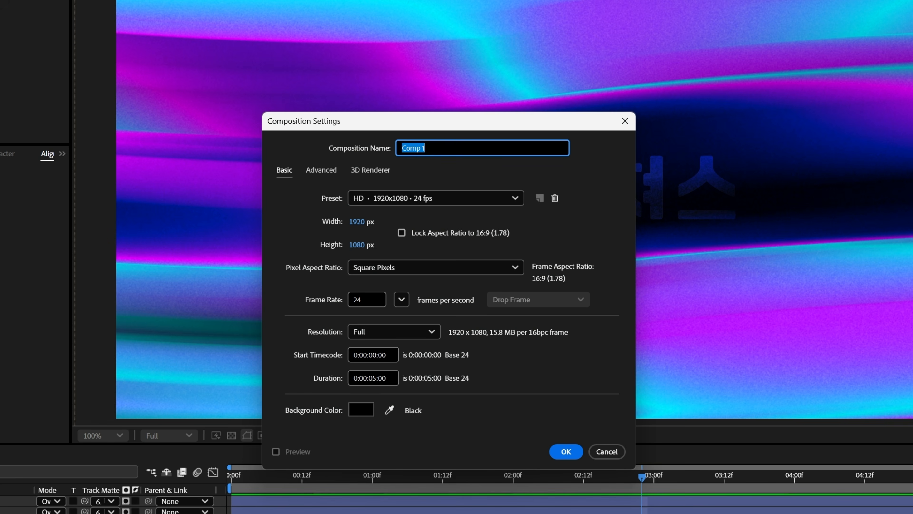
pyautogui.write('02_그라디언트 배경')
pyautogui.click(356, 222)
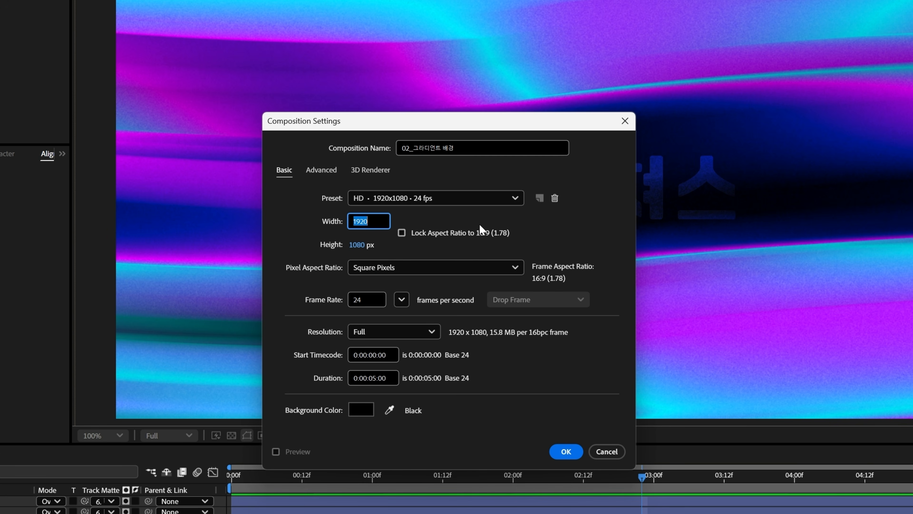
pyautogui.write('1080')
pyautogui.click(550, 394)
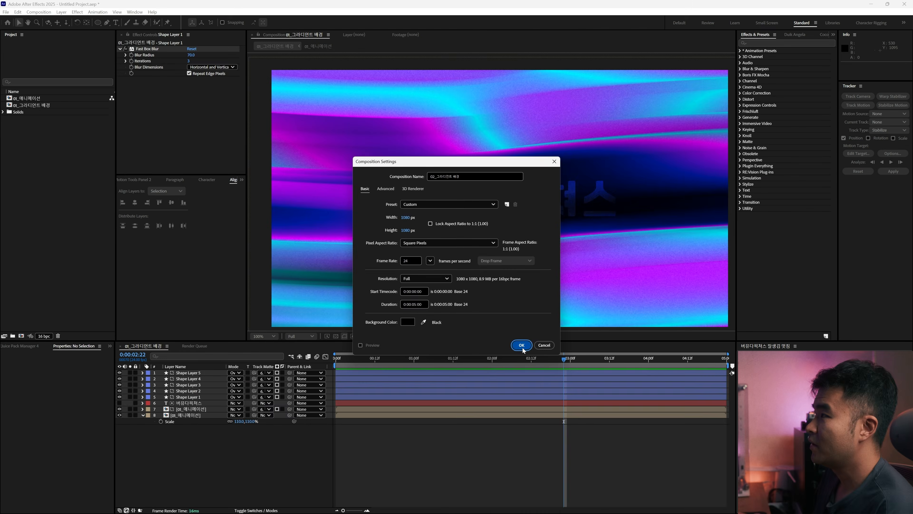
pyautogui.click(563, 451)
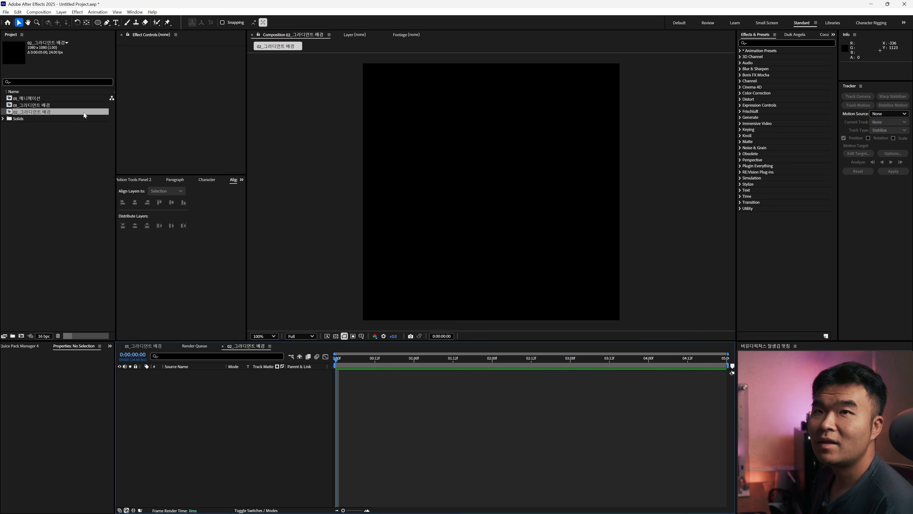
# Step: Draw a white circle about 225 px in diameter above the composition's center and nudge it slightly upward
pyautogui.click(97, 23)
pyautogui.moveTo(431, 156); pyautogui.dragTo(486, 210)
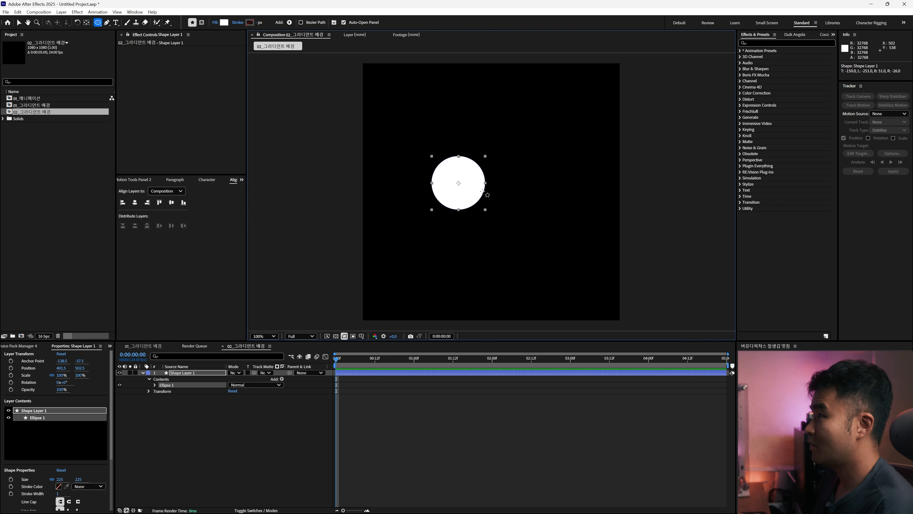
pyautogui.press('v')
pyautogui.moveTo(477, 191); pyautogui.dragTo(478, 182)
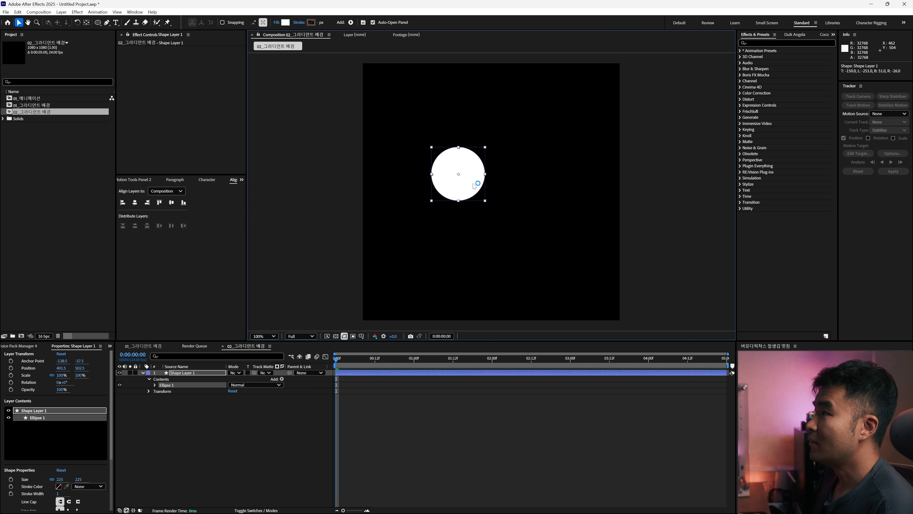
# Step: Set the circle's fill color to pure red, FF0000
pyautogui.click(197, 373)
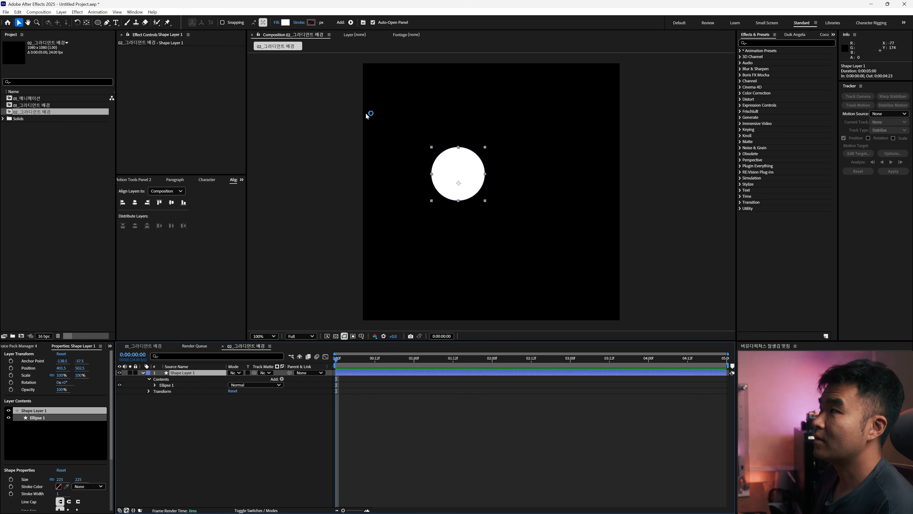
pyautogui.click(286, 23)
pyautogui.click(466, 216)
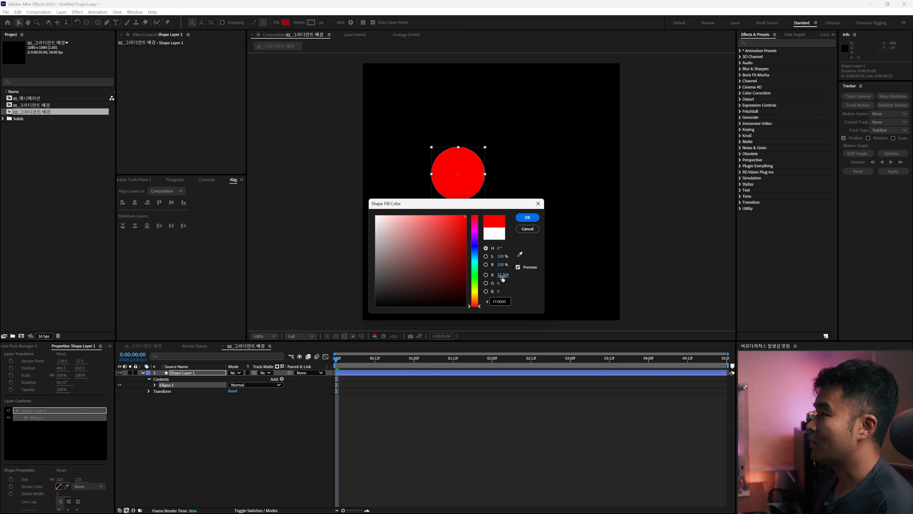
pyautogui.click(525, 220)
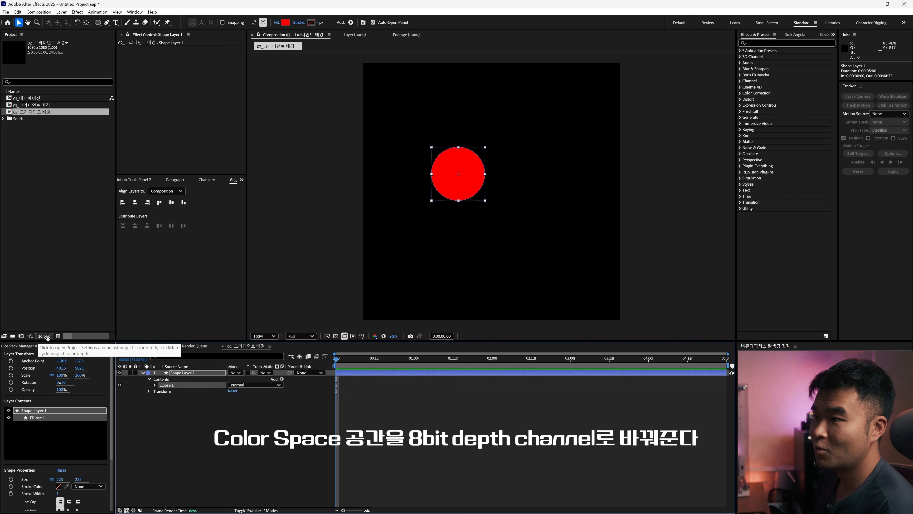
# Step: Switch the project color depth to 8 bpc and center the circle layer's anchor point on the red circle
pyautogui.keyDown('alt'); pyautogui.click(44, 336); pyautogui.keyUp('alt')
pyautogui.click(193, 372)
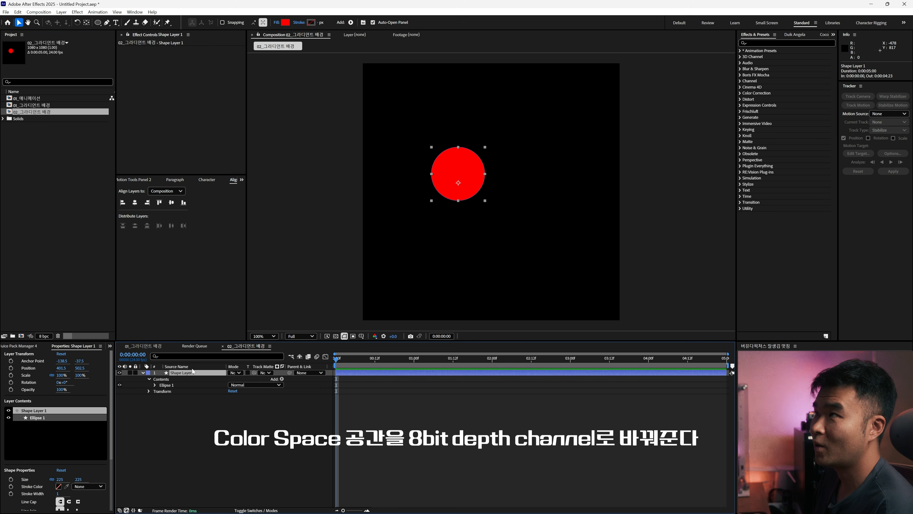
pyautogui.click(207, 180)
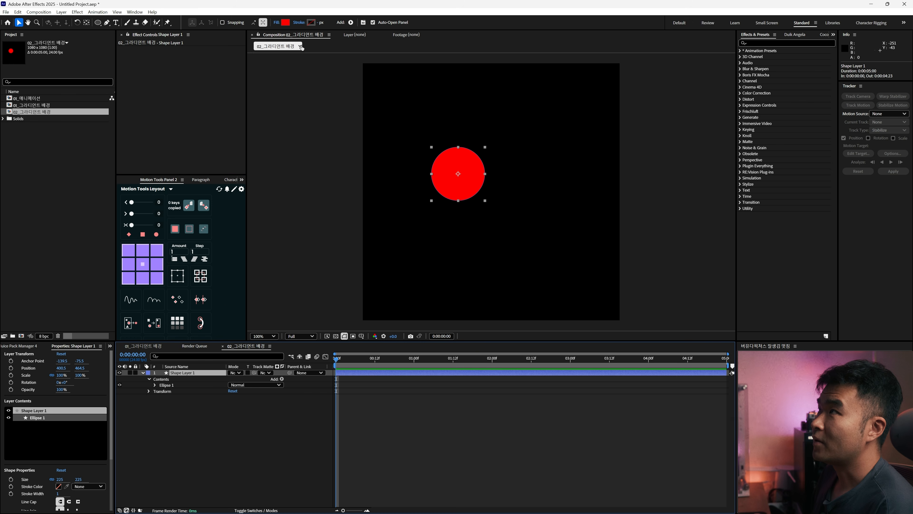
pyautogui.click(286, 22)
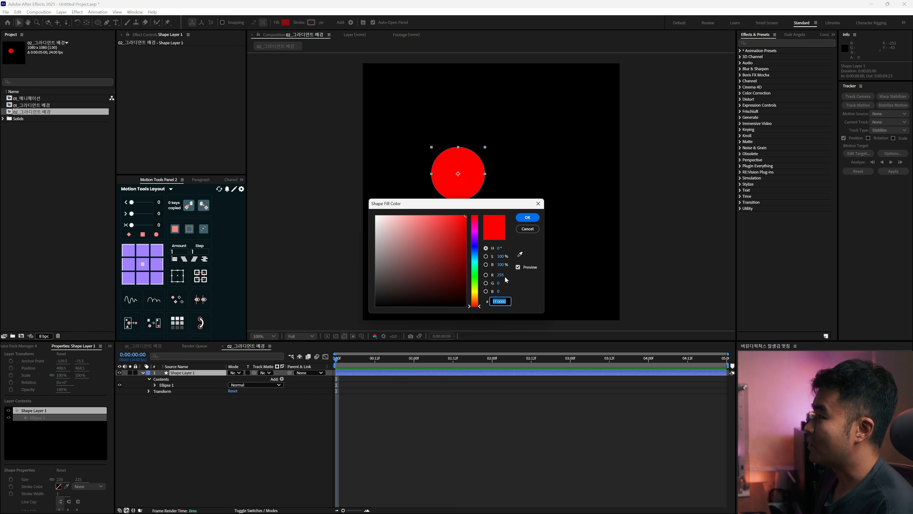
pyautogui.click(527, 218)
# Step: Duplicate the red circle to its right, then rename the original layer R and give it a Red label
pyautogui.hotkey('ctrl', 'd')
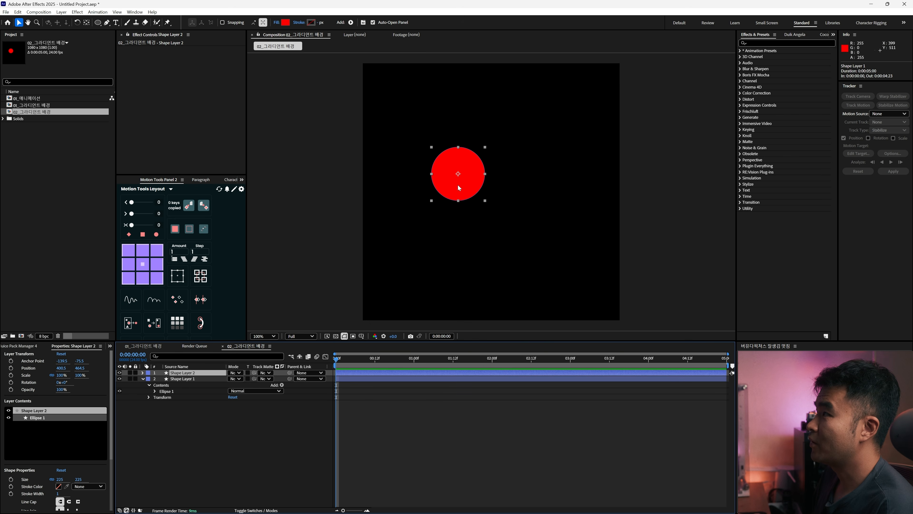
pyautogui.moveTo(457, 184); pyautogui.dragTo(492, 182)
pyautogui.click(185, 379)
pyautogui.press('Return')
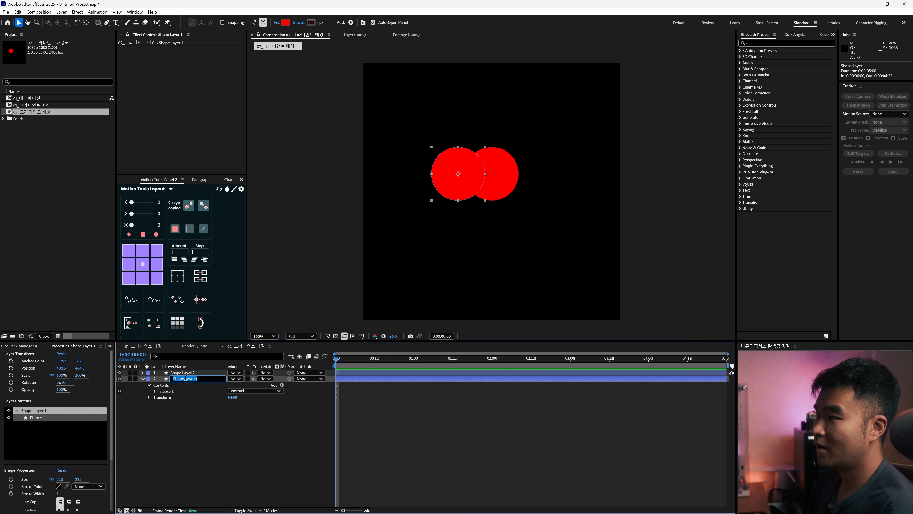
pyautogui.write('R')
pyautogui.press('Return')
pyautogui.click(147, 378)
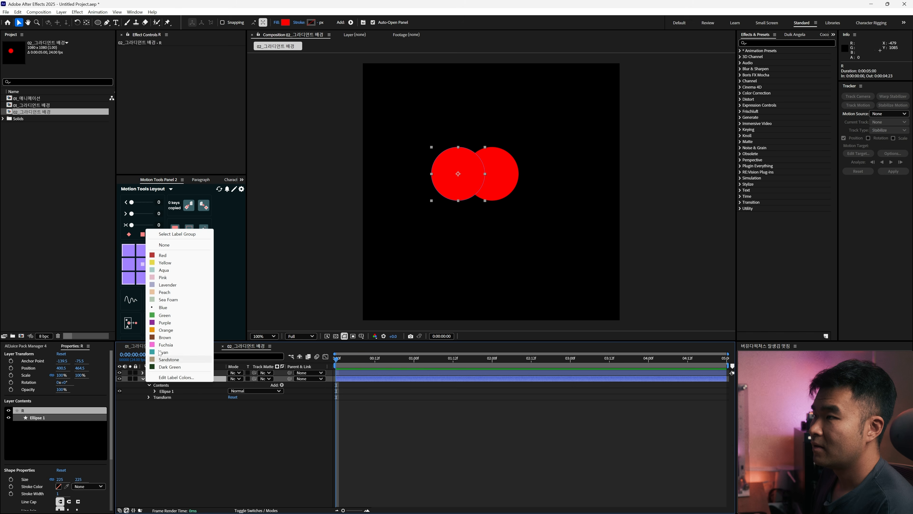
pyautogui.click(187, 256)
# Step: Rename the duplicated circle layer G and give it a Green label
pyautogui.click(199, 374)
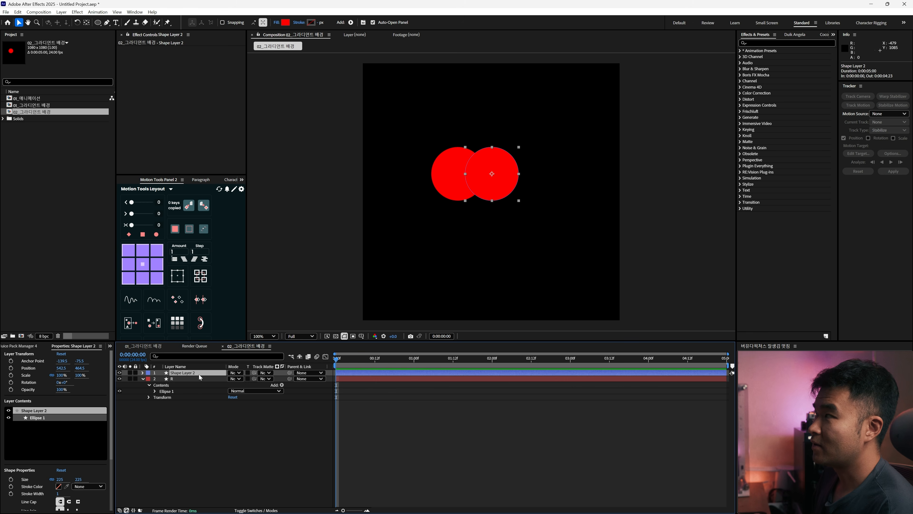
pyautogui.press('Return')
pyautogui.write('G')
pyautogui.press('Return')
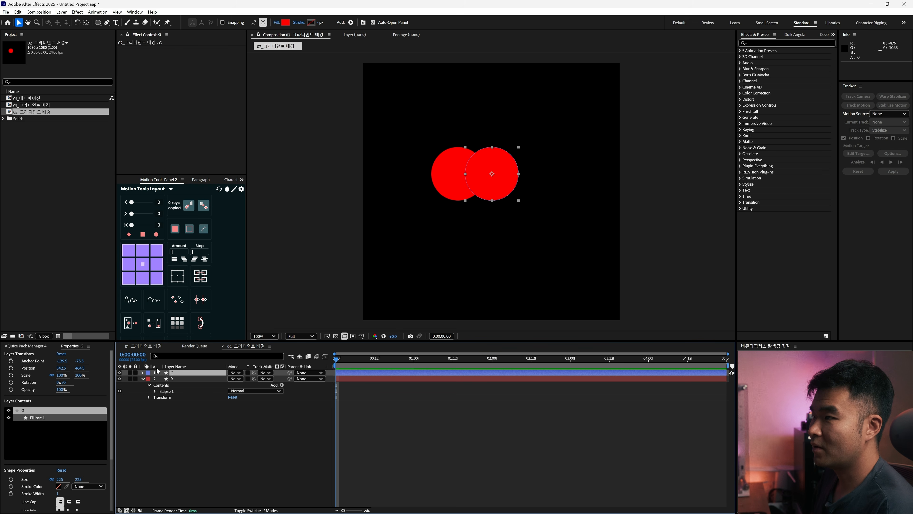
pyautogui.click(148, 373)
pyautogui.click(187, 322)
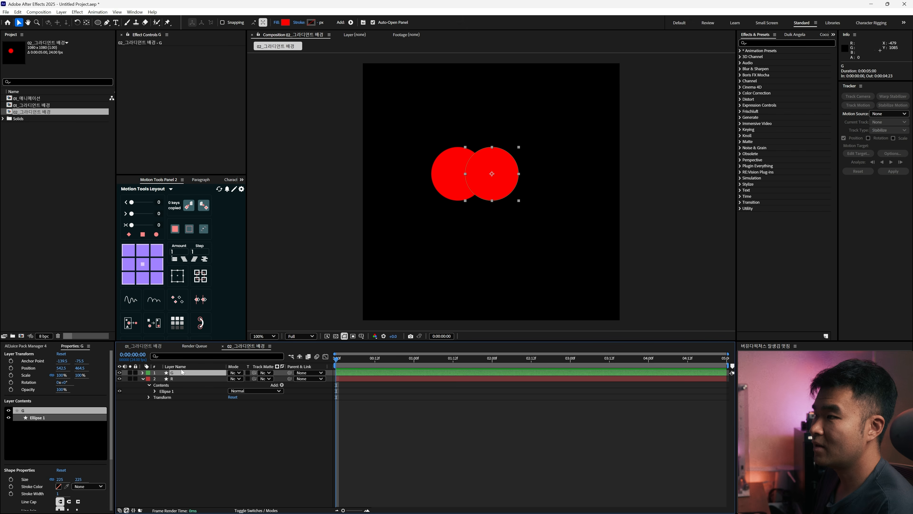
# Step: Nudge the G circle slightly right and set its fill color to pure green, 00FF00
pyautogui.moveTo(512, 184); pyautogui.dragTo(514, 184)
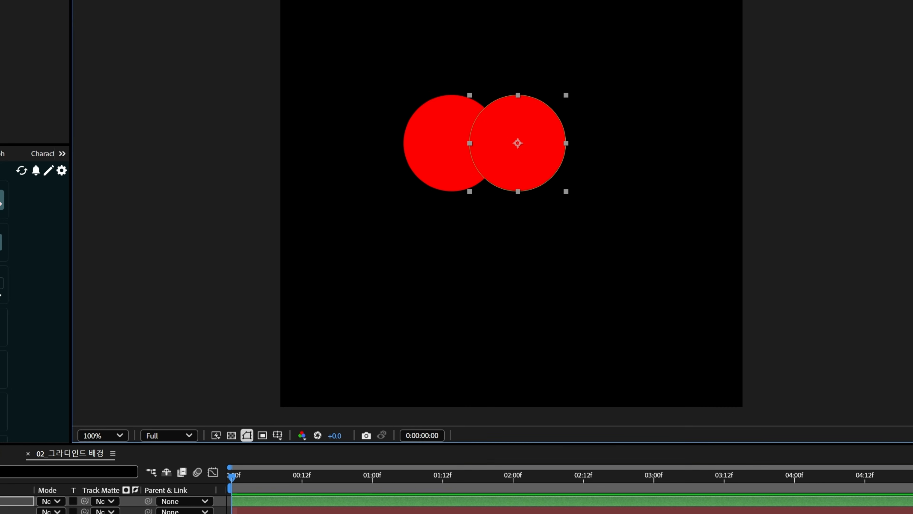
pyautogui.click(286, 23)
pyautogui.click(483, 334)
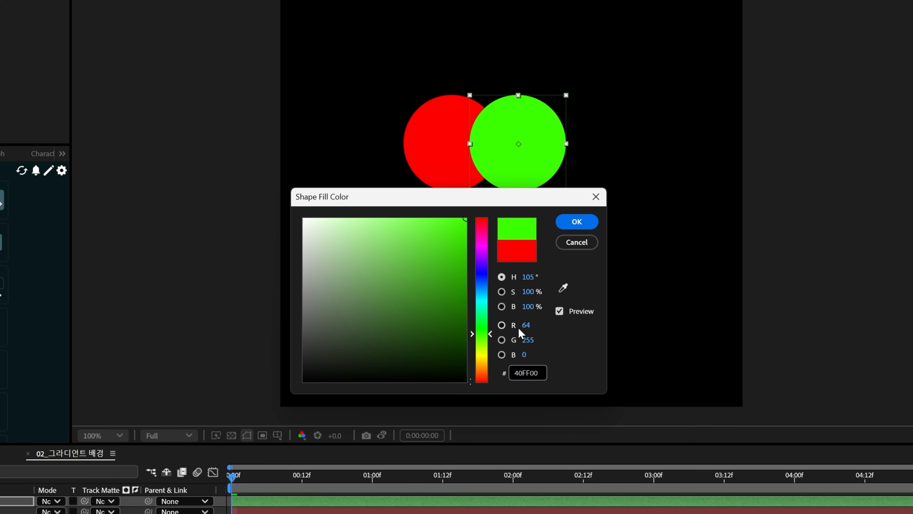
pyautogui.click(527, 328)
pyautogui.write('0')
pyautogui.click(571, 346)
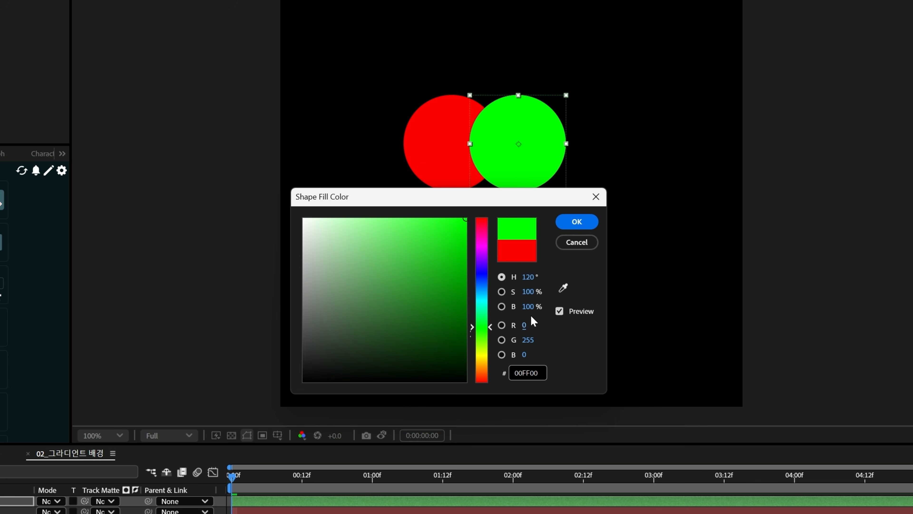
pyautogui.click(577, 222)
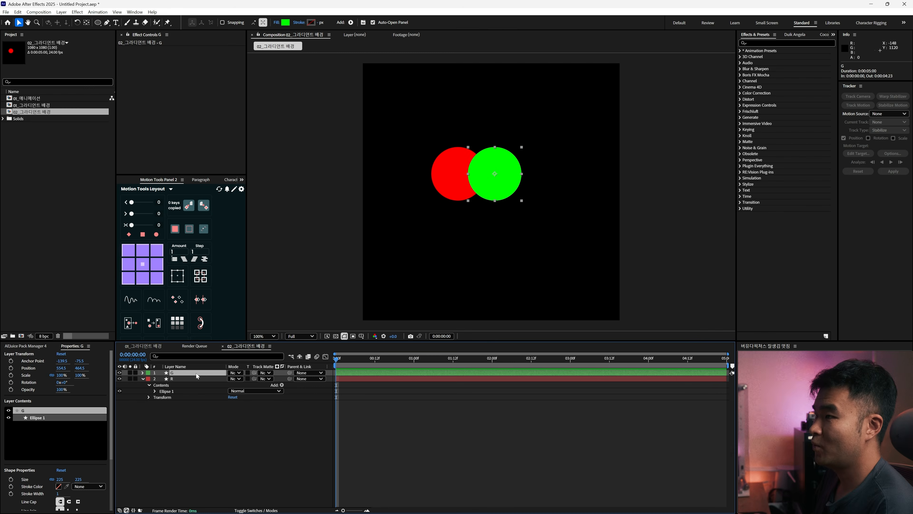
# Step: Duplicate the green circle, place the copy below and between the other two, rename it B and give it a Blue label
pyautogui.hotkey('ctrl', 'd')
pyautogui.moveTo(484, 187); pyautogui.dragTo(470, 203)
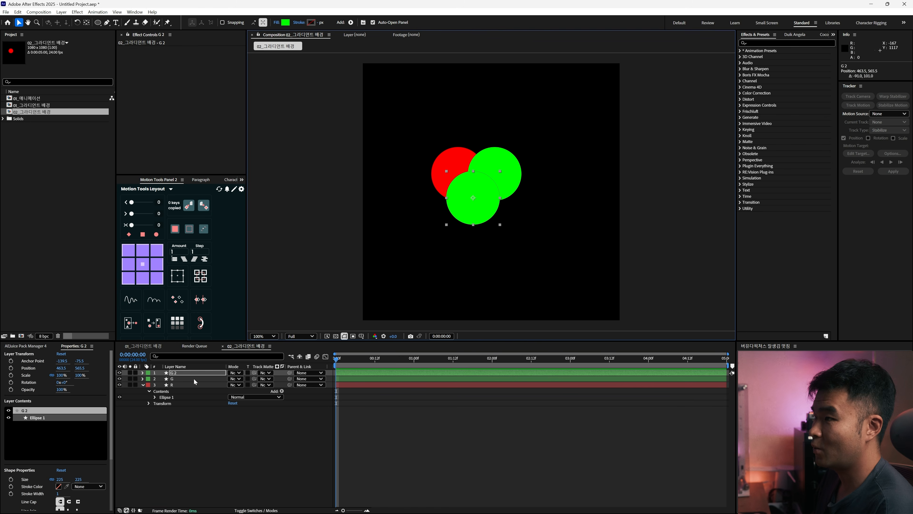
pyautogui.press('Return')
pyautogui.write('B')
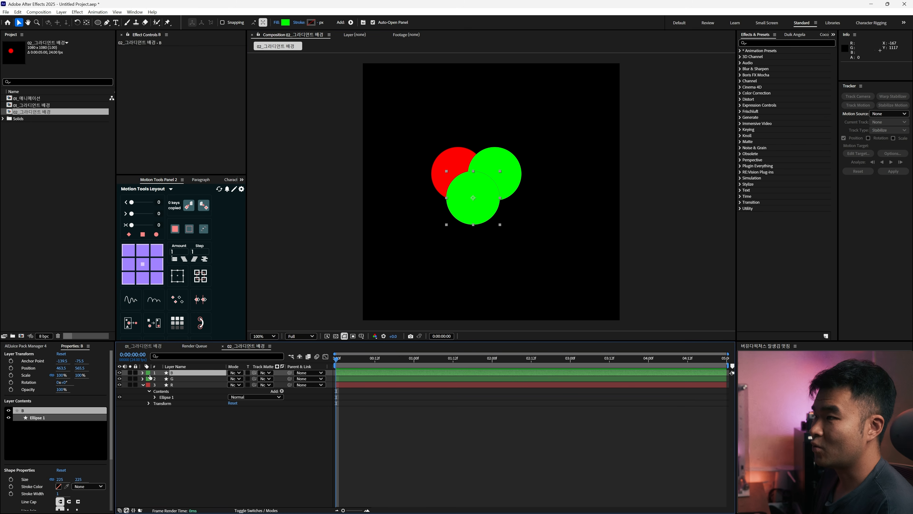
pyautogui.press('Return')
pyautogui.click(148, 373)
pyautogui.click(164, 301)
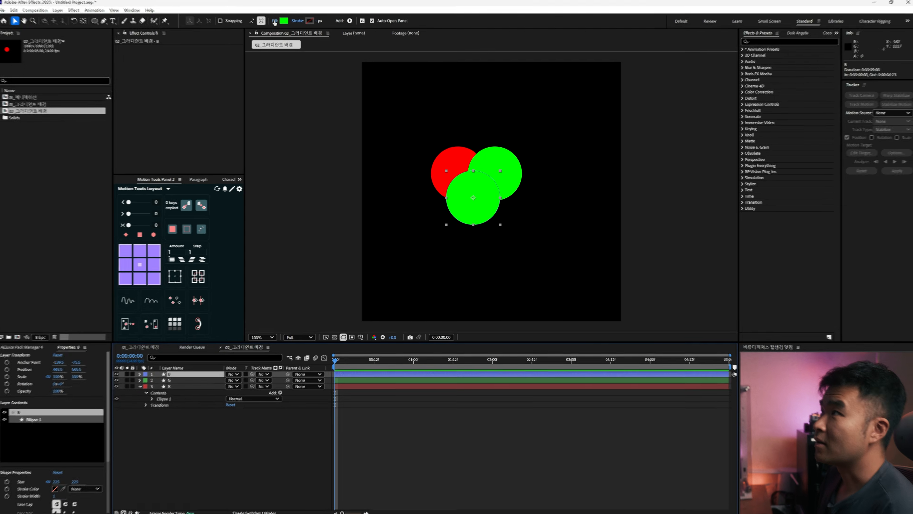
# Step: Set the B circle's fill color to pure blue with R 0, G 0 and B 255
pyautogui.click(284, 20)
pyautogui.click(483, 279)
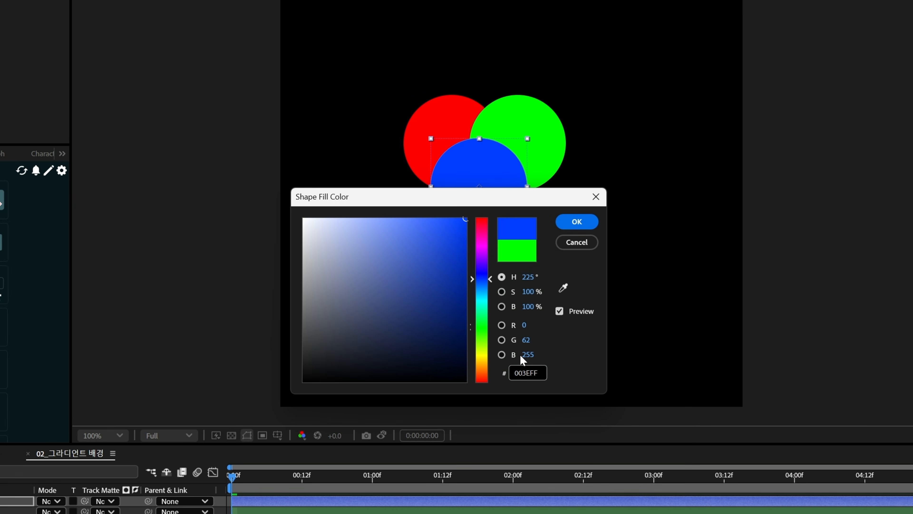
pyautogui.write('0')
pyautogui.press('Tab')
pyautogui.click(577, 221)
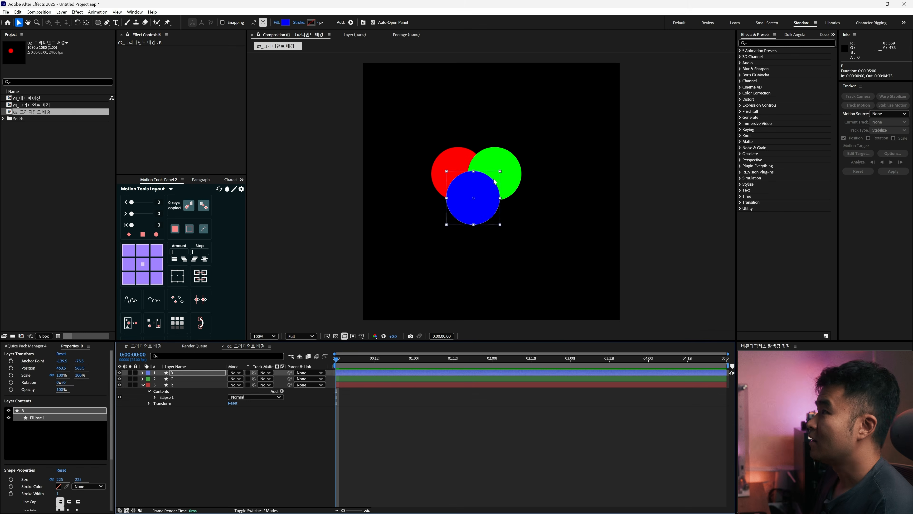
# Step: Move the blue circle slightly down and the green circle up and right so the three circles overlap only partly
pyautogui.press('F2')
pyautogui.press('.')
pyautogui.moveTo(397, 163); pyautogui.dragTo(423, 190)
pyautogui.moveTo(482, 229); pyautogui.dragTo(486, 247)
pyautogui.moveTo(532, 161); pyautogui.dragTo(544, 151)
# Step: Set the blending mode of the R, G and B layers to Add
pyautogui.click(204, 372)
pyautogui.hotkey('ctrl', 'a')
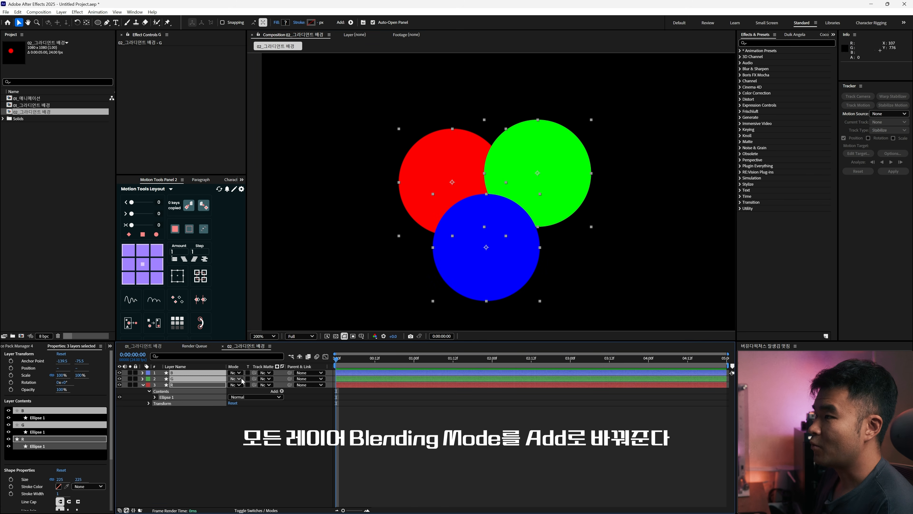
pyautogui.click(241, 375)
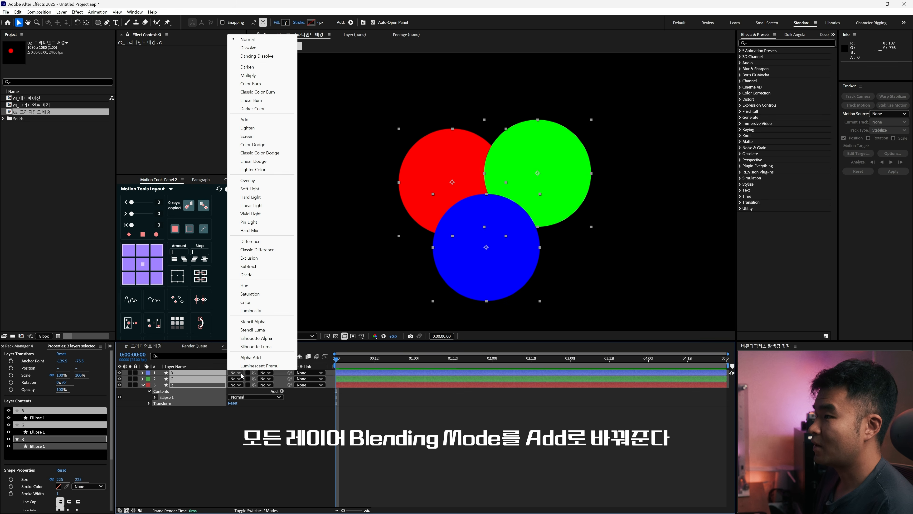
pyautogui.click(266, 119)
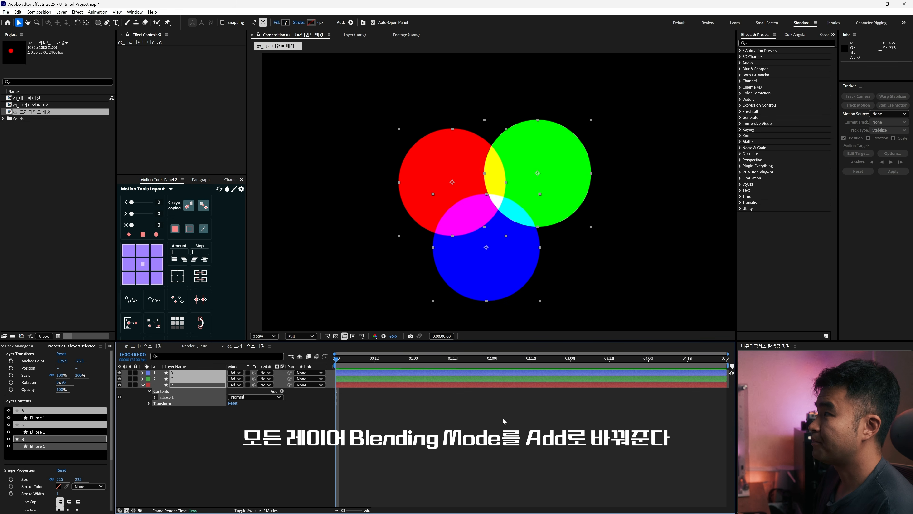
pyautogui.click(497, 309)
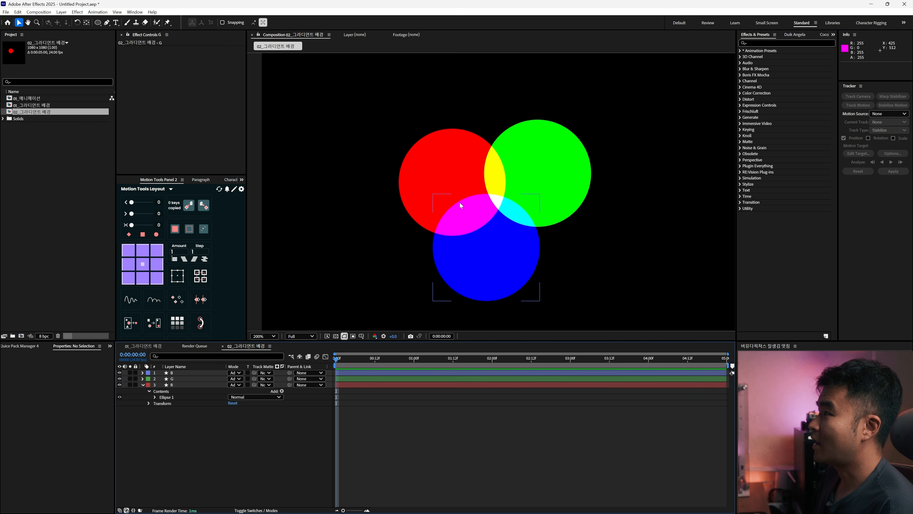
# Step: Set the blending mode of the R, G and B layers back to Normal
pyautogui.scroll(-2, 503, 188)
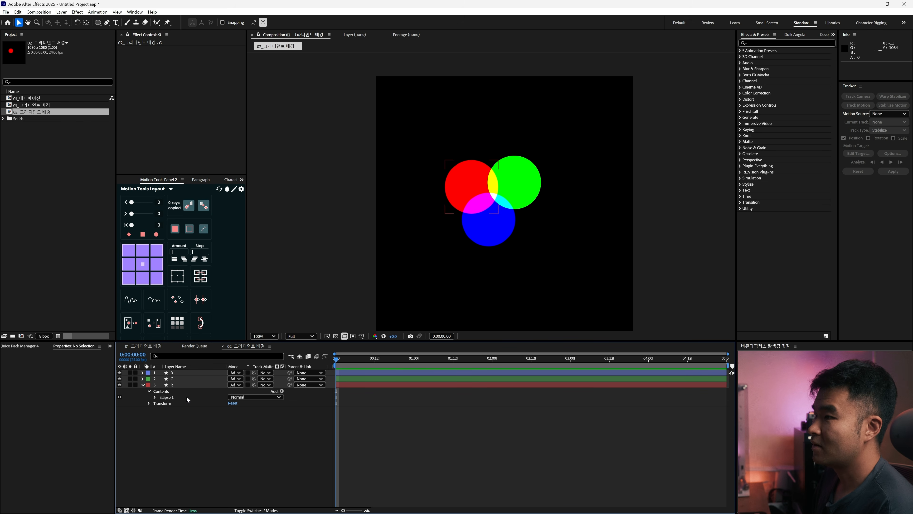
pyautogui.moveTo(201, 428); pyautogui.dragTo(190, 370)
pyautogui.click(235, 372)
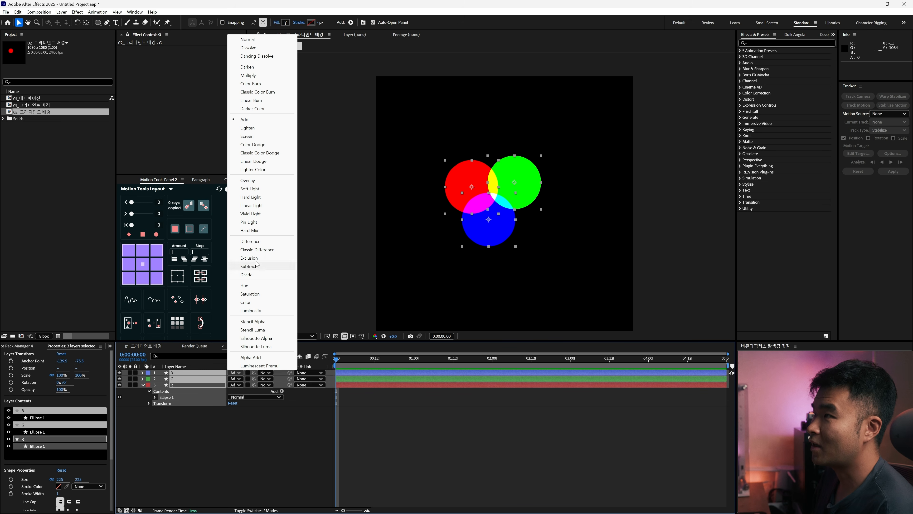
pyautogui.click(261, 122)
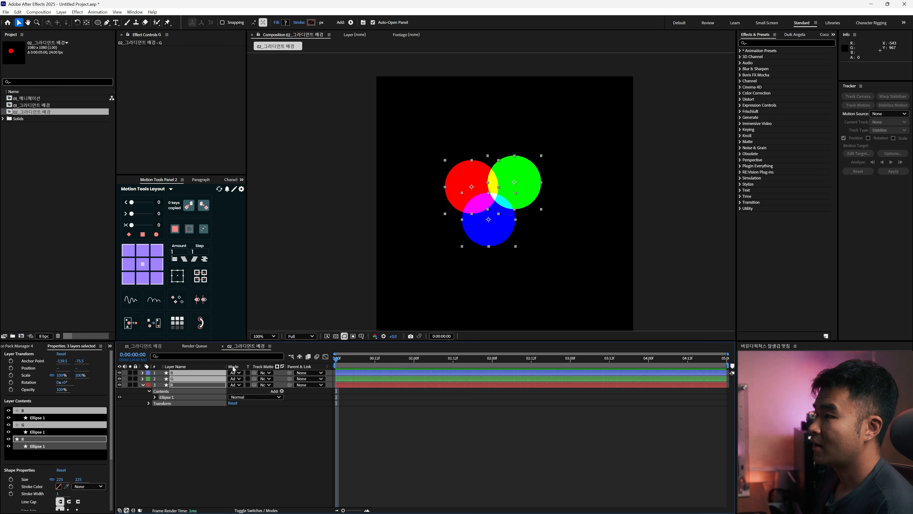
pyautogui.click(235, 373)
pyautogui.click(258, 39)
pyautogui.click(198, 384)
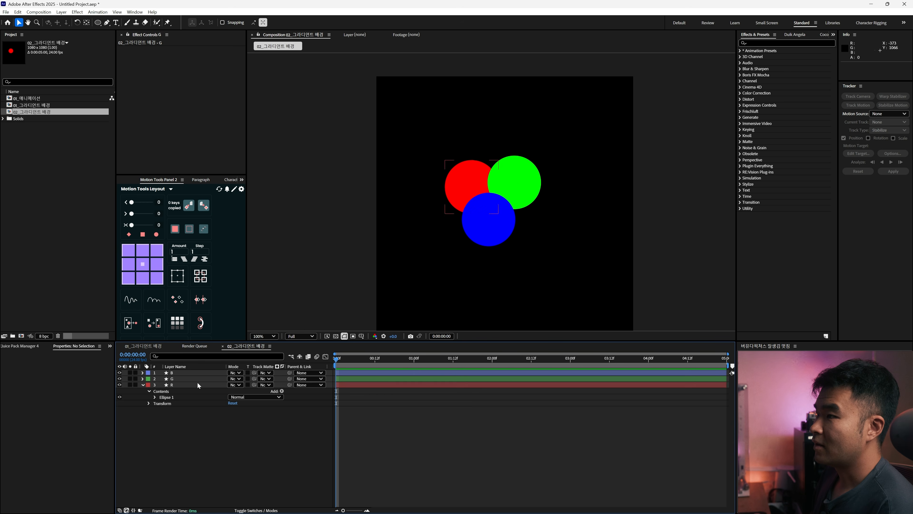
# Step: Spread the circles apart: red to the composition's upper left, green to its upper right, blue to its lower middle
pyautogui.moveTo(468, 189); pyautogui.dragTo(437, 139)
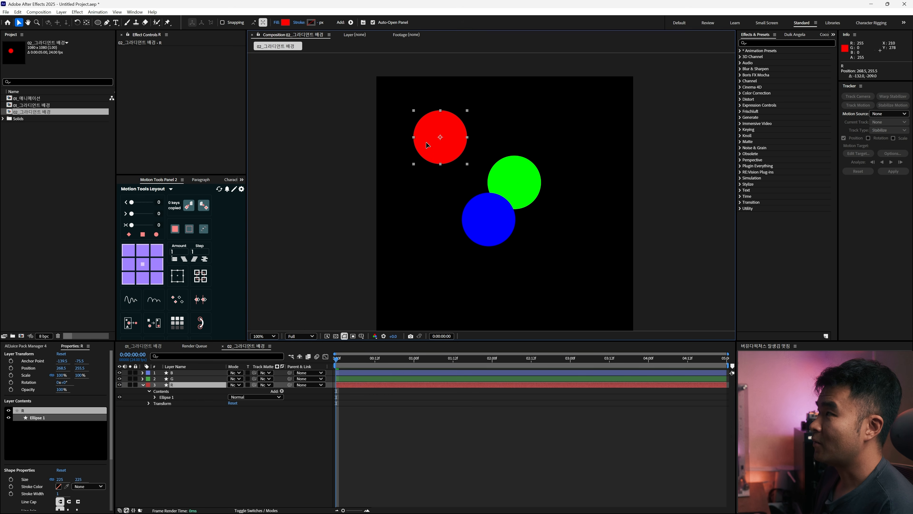
pyautogui.click(473, 232)
pyautogui.moveTo(514, 179); pyautogui.dragTo(569, 131)
pyautogui.moveTo(495, 224); pyautogui.dragTo(518, 279)
pyautogui.moveTo(443, 150); pyautogui.dragTo(432, 151)
# Step: Draw a flat ellipse about 577 x 22 px below the red circle as a second shape in the R layer
pyautogui.click(207, 380)
pyautogui.click(205, 385)
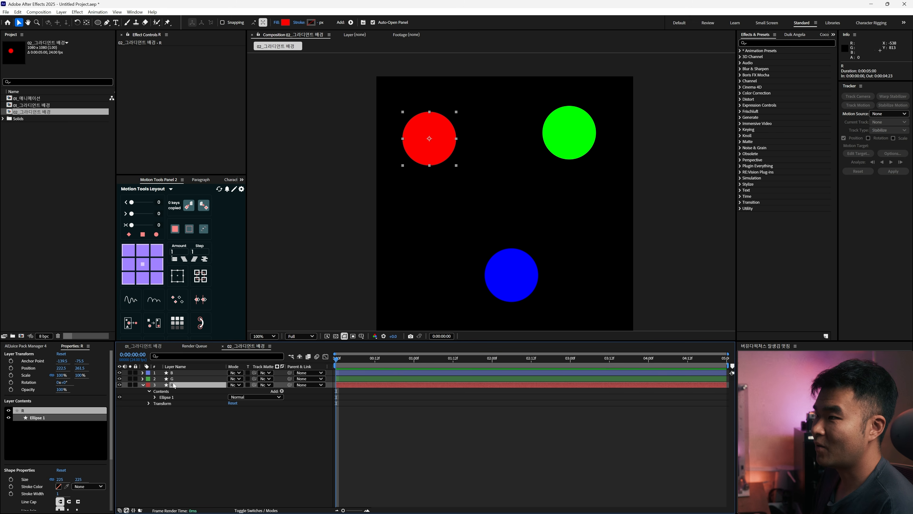
pyautogui.click(97, 23)
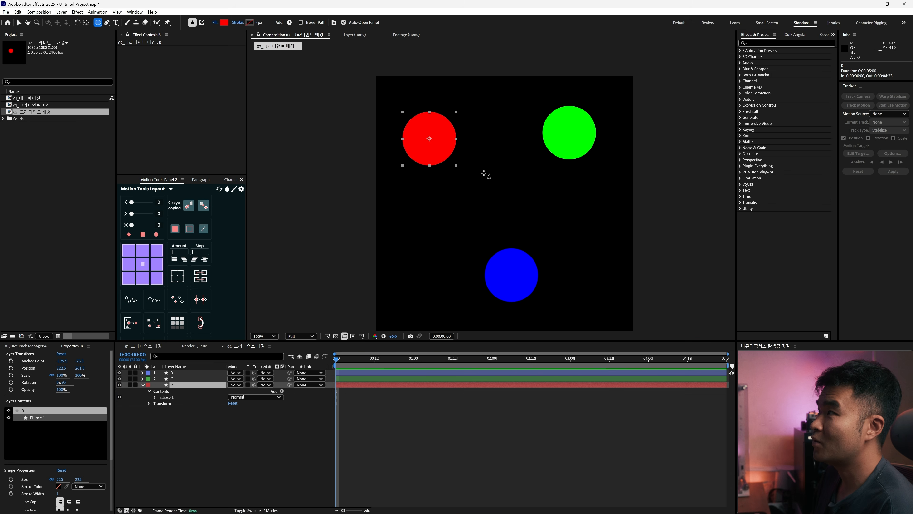
pyautogui.moveTo(380, 178); pyautogui.dragTo(517, 183)
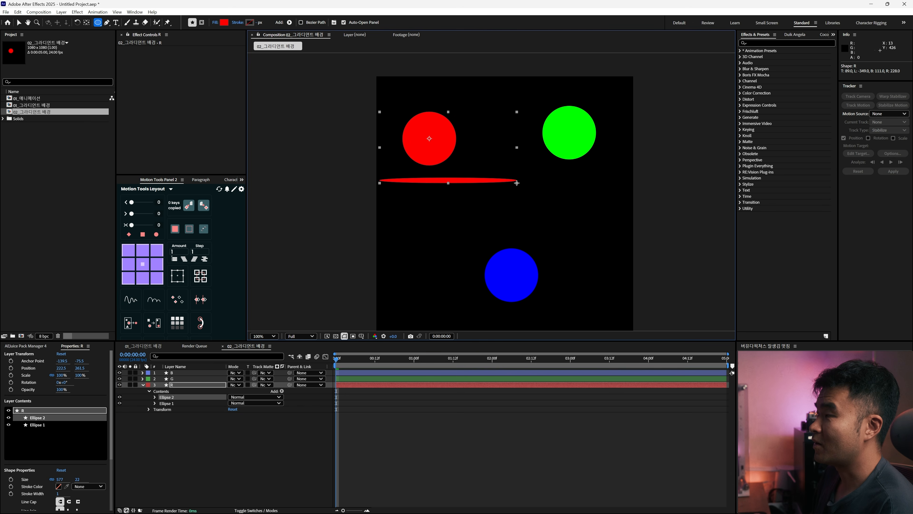
# Step: Scatter many more ellipses of varied sizes and proportions across the composition and over its edges in the R layer
pyautogui.moveTo(348, 208)
pyautogui.mouseDown()
pyautogui.moveTo(410, 274)
pyautogui.moveTo(398, 274)
pyautogui.mouseUp()
pyautogui.moveTo(427, 224); pyautogui.dragTo(516, 246)
pyautogui.moveTo(462, 80); pyautogui.dragTo(492, 161)
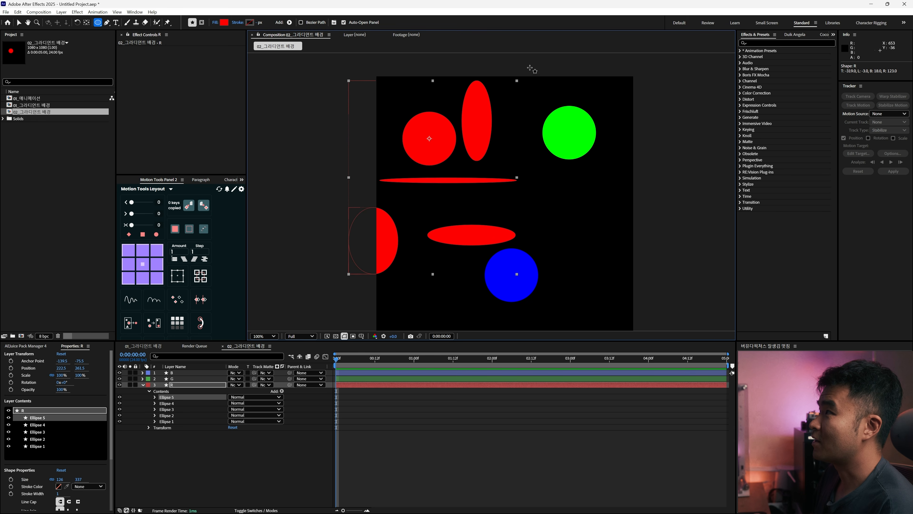
pyautogui.moveTo(369, 72); pyautogui.dragTo(468, 89)
pyautogui.moveTo(625, 68); pyautogui.dragTo(596, 125)
pyautogui.moveTo(520, 75)
pyautogui.mouseDown()
pyautogui.moveTo(550, 113)
pyautogui.moveTo(518, 171)
pyautogui.moveTo(635, 207)
pyautogui.mouseUp()
pyautogui.moveTo(577, 174); pyautogui.dragTo(591, 272)
pyautogui.moveTo(551, 294); pyautogui.dragTo(662, 298)
pyautogui.moveTo(653, 221); pyautogui.dragTo(593, 267)
pyautogui.moveTo(647, 135); pyautogui.dragTo(603, 167)
pyautogui.moveTo(555, 58); pyautogui.dragTo(546, 95)
pyautogui.moveTo(339, 123); pyautogui.dragTo(393, 148)
pyautogui.moveTo(340, 170)
pyautogui.mouseDown()
pyautogui.moveTo(389, 175)
pyautogui.moveTo(387, 200)
pyautogui.moveTo(355, 214)
pyautogui.mouseUp()
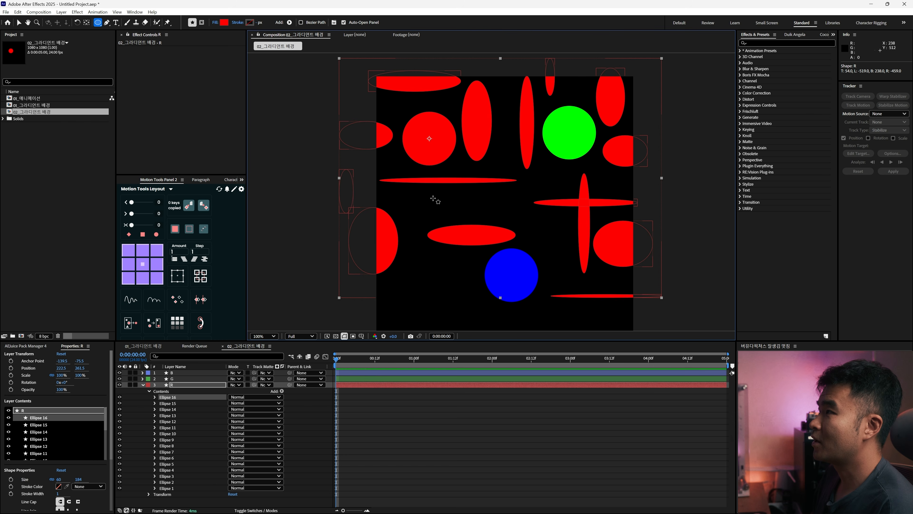
pyautogui.moveTo(433, 198); pyautogui.dragTo(381, 192)
pyautogui.moveTo(427, 254); pyautogui.dragTo(393, 322)
pyautogui.moveTo(467, 264); pyautogui.dragTo(444, 314)
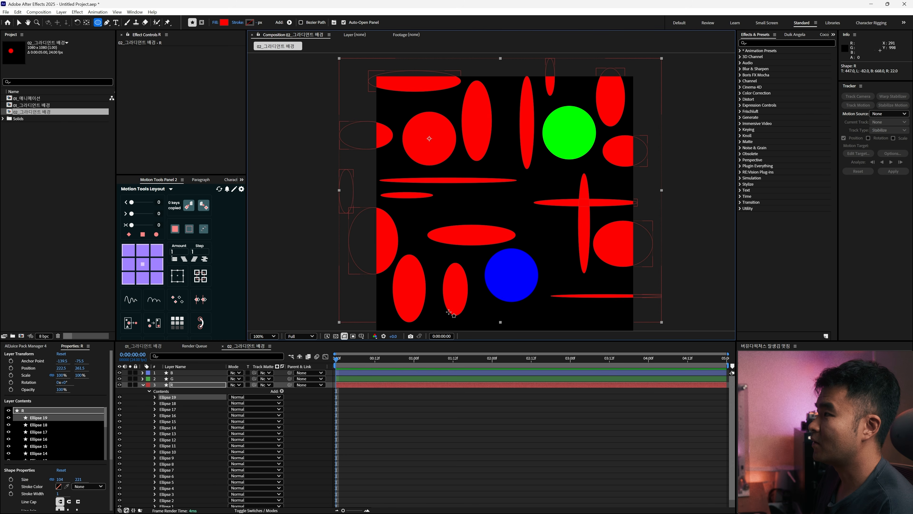
pyautogui.moveTo(534, 310); pyautogui.dragTo(361, 320)
pyautogui.moveTo(551, 311); pyautogui.dragTo(661, 322)
pyautogui.moveTo(554, 217); pyautogui.dragTo(538, 247)
pyautogui.moveTo(490, 268); pyautogui.dragTo(544, 290)
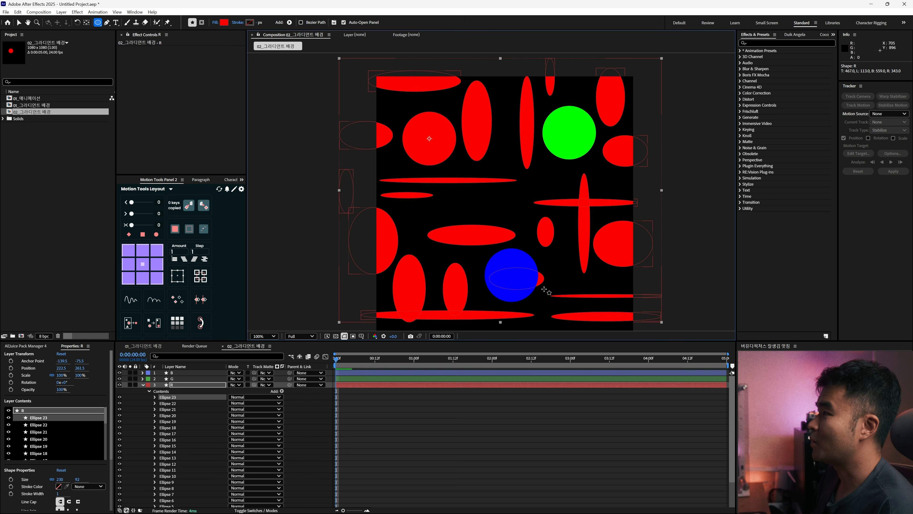
pyautogui.moveTo(510, 189); pyautogui.dragTo(487, 208)
pyautogui.moveTo(586, 86); pyautogui.dragTo(559, 132)
pyautogui.moveTo(475, 326); pyautogui.dragTo(388, 255)
pyautogui.moveTo(468, 239); pyautogui.dragTo(454, 275)
pyautogui.moveTo(546, 238); pyautogui.dragTo(520, 275)
# Step: Fill the G layer with scattered green ellipses and the B layer with scattered blue ellipses of varied sizes, some crossing the composition's edges
pyautogui.click(143, 384)
pyautogui.click(172, 378)
pyautogui.scroll(-1, 461, 283)
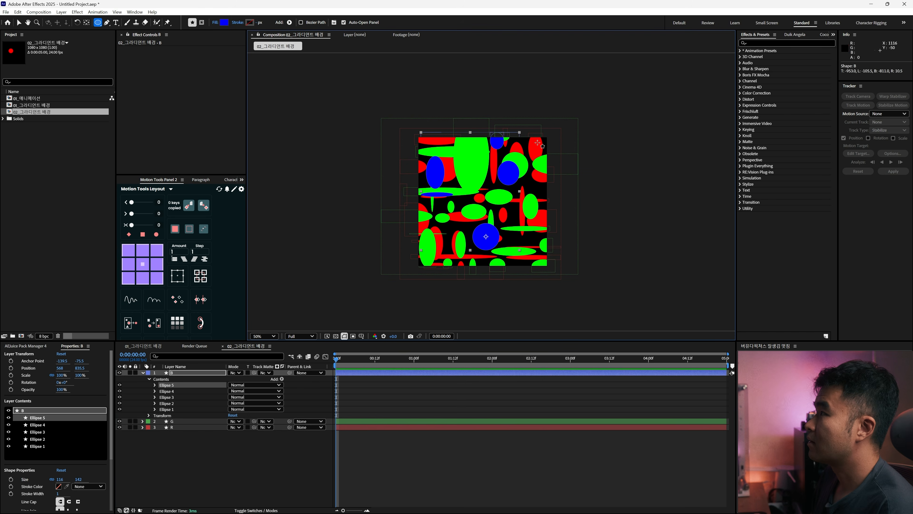
pyautogui.moveTo(538, 142); pyautogui.dragTo(519, 146)
pyautogui.moveTo(504, 187); pyautogui.dragTo(467, 216)
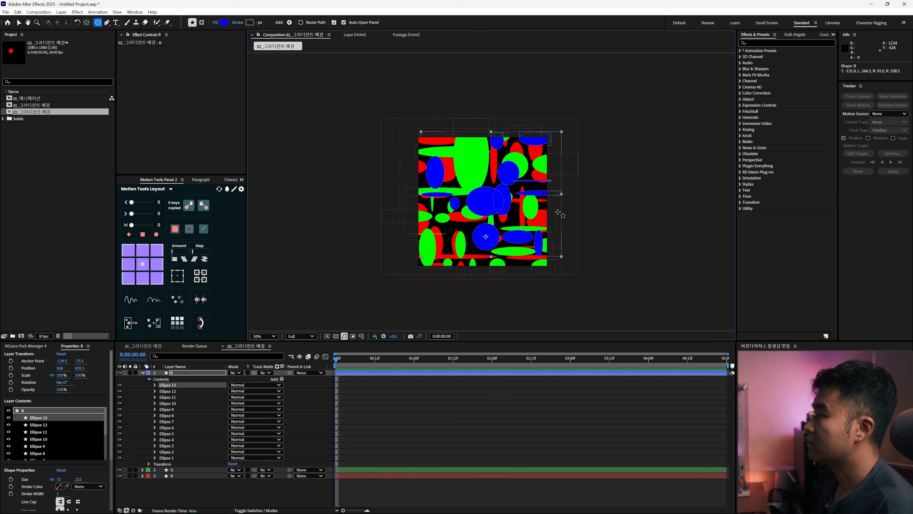
pyautogui.moveTo(565, 211); pyautogui.dragTo(536, 227)
pyautogui.moveTo(479, 255); pyautogui.dragTo(439, 267)
pyautogui.moveTo(474, 126); pyautogui.dragTo(468, 166)
pyautogui.moveTo(438, 130); pyautogui.dragTo(413, 150)
pyautogui.moveTo(527, 253); pyautogui.dragTo(513, 267)
pyautogui.moveTo(404, 254); pyautogui.dragTo(432, 265)
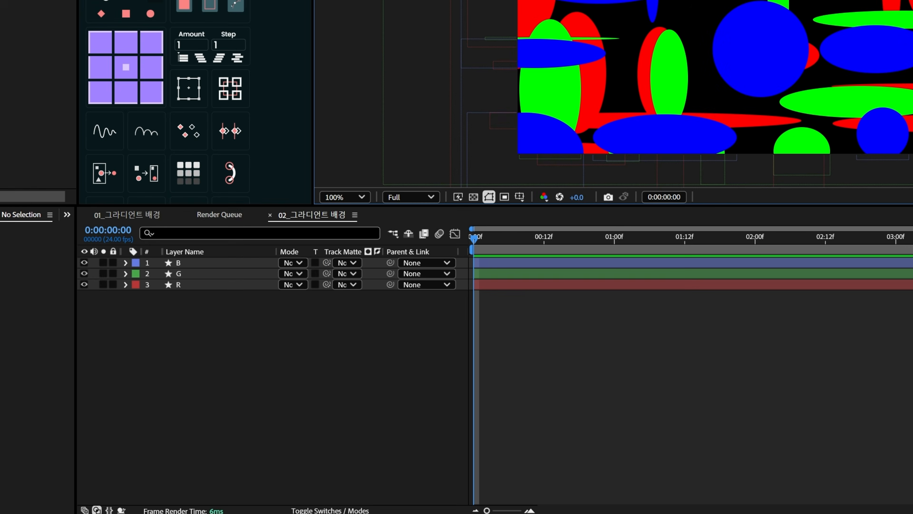
# Step: Add the expression time*20 to the R layer's Rotation
pyautogui.click(195, 362)
pyautogui.press('r')
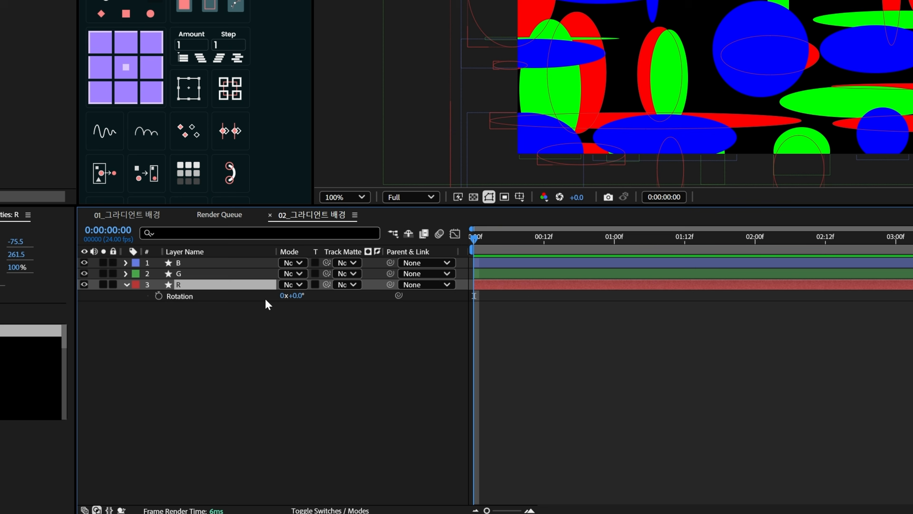
pyautogui.keyDown('alt'); pyautogui.click(159, 295); pyautogui.keyUp('alt')
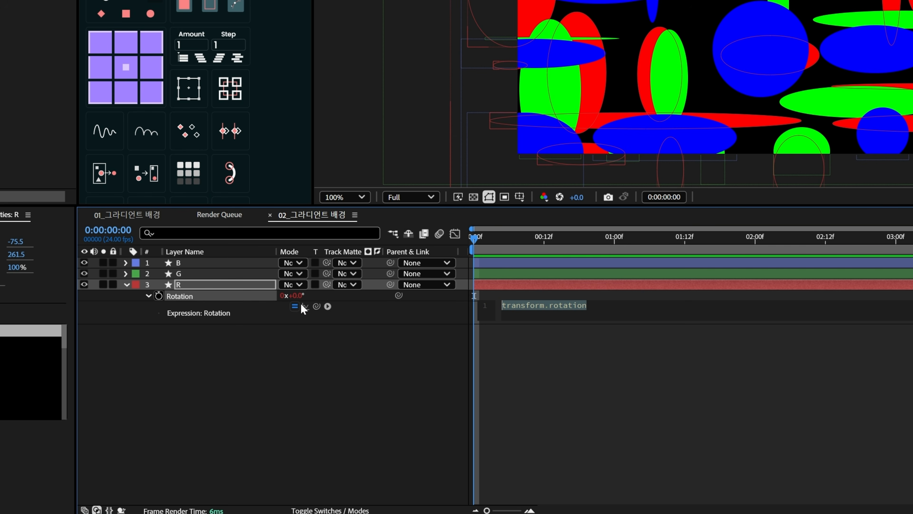
pyautogui.write('time')
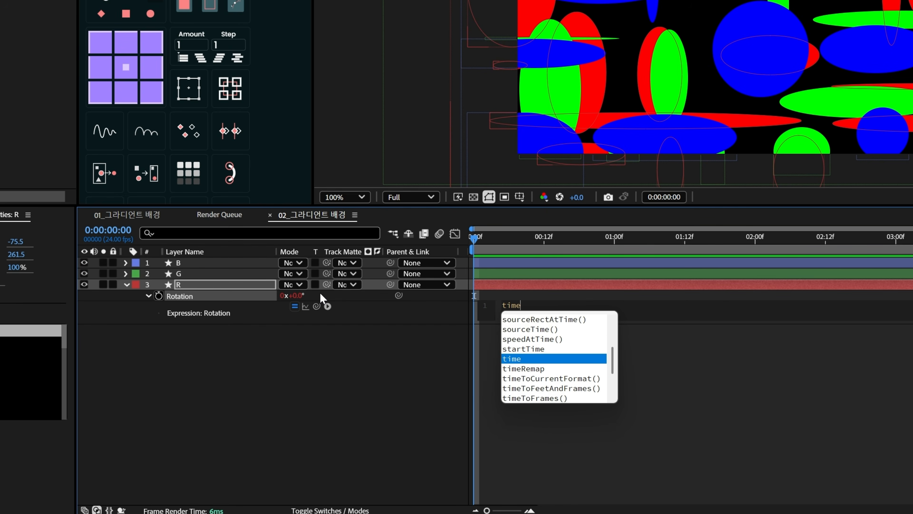
pyautogui.write('*')
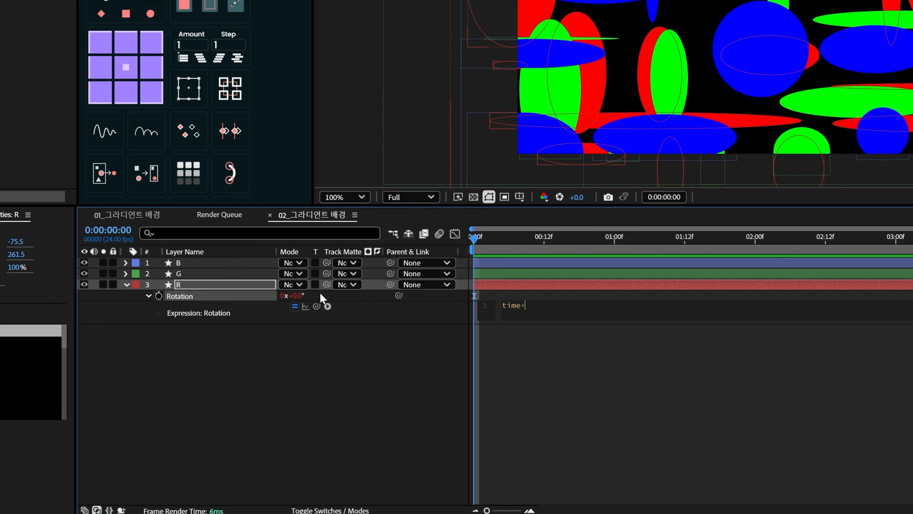
pyautogui.write('20')
pyautogui.click(284, 349)
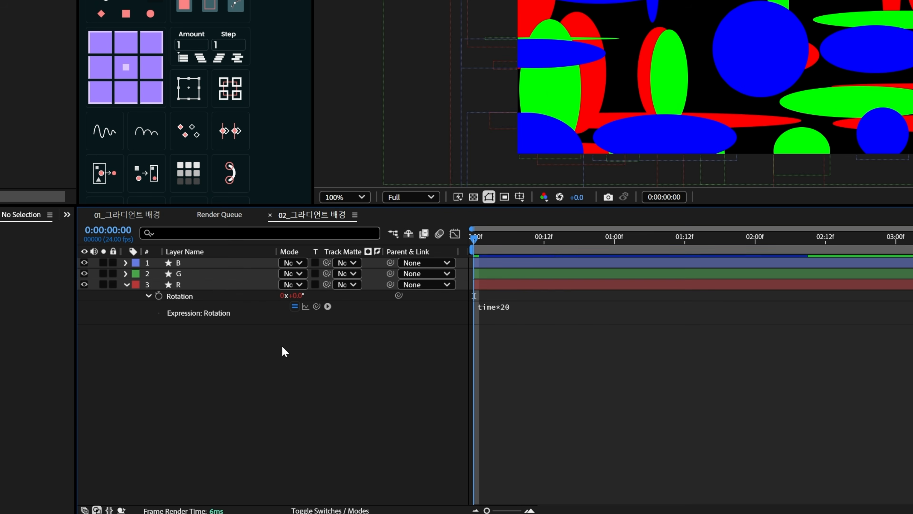
# Step: Add the expression time*-15 to the G layer's Rotation
pyautogui.click(210, 276)
pyautogui.press('r')
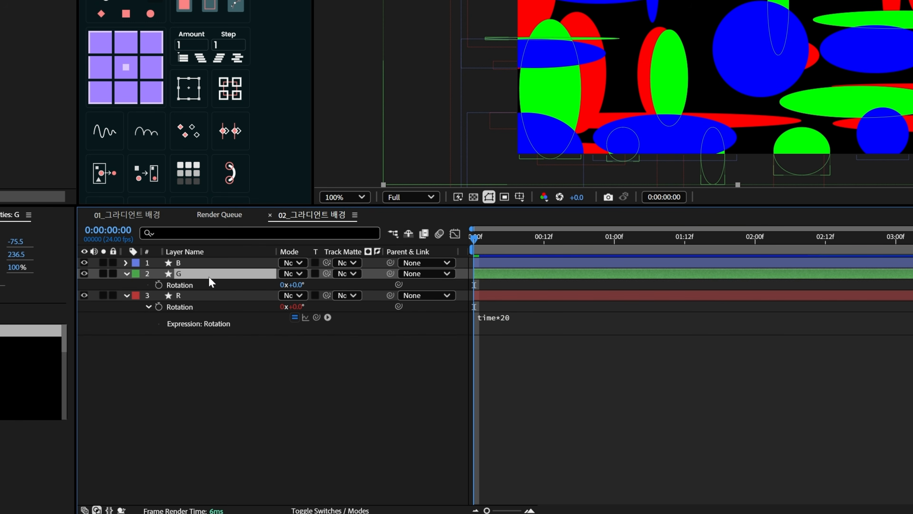
pyautogui.keyDown('alt'); pyautogui.click(159, 285); pyautogui.keyUp('alt')
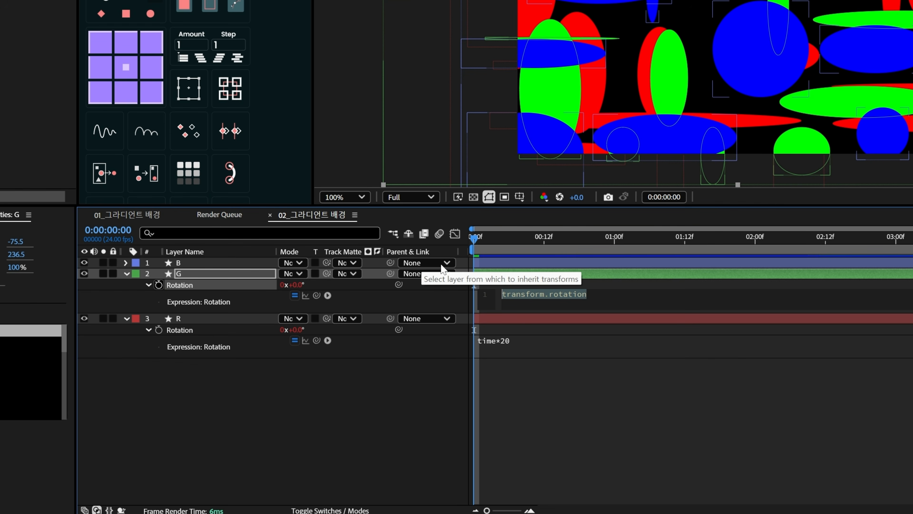
pyautogui.write('time*-15')
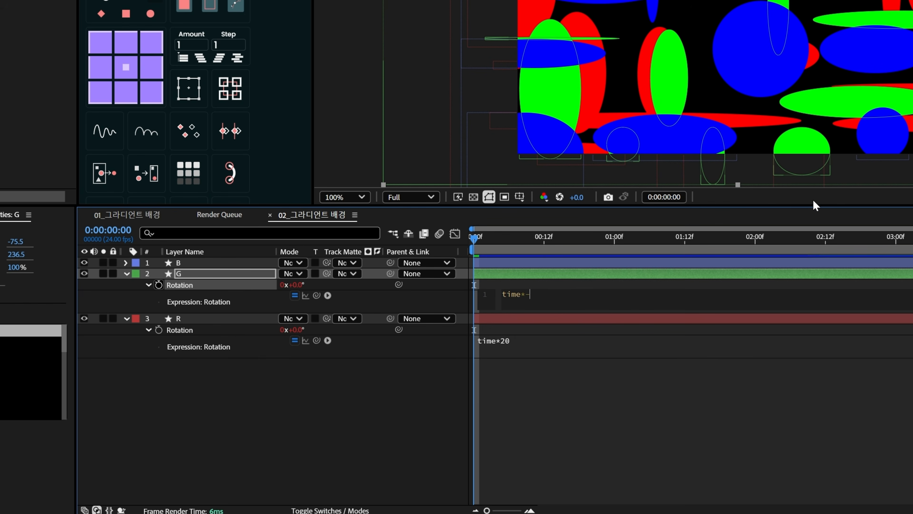
pyautogui.click(428, 404)
# Step: Add the expression time*10 to the B layer's Rotation and scrub through the animation to 0:00:03:09
pyautogui.click(248, 266)
pyautogui.press('r')
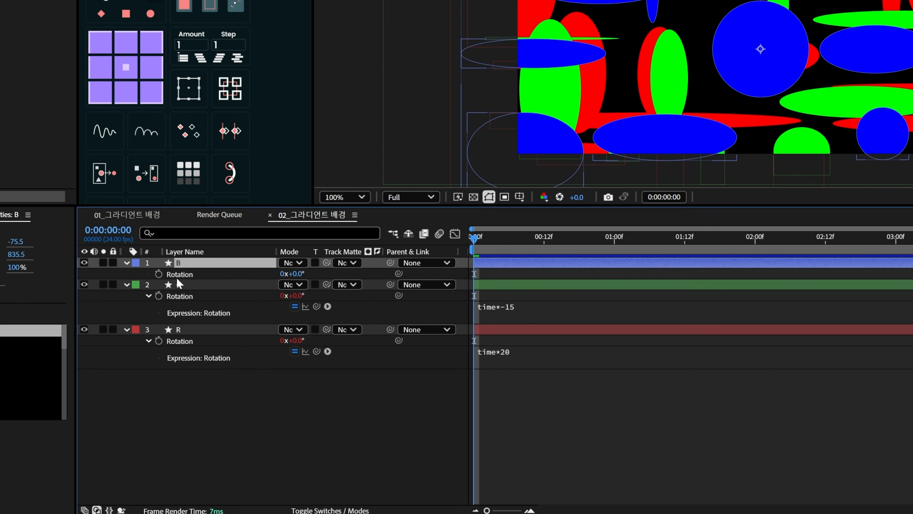
pyautogui.keyDown('alt'); pyautogui.click(158, 275); pyautogui.keyUp('alt')
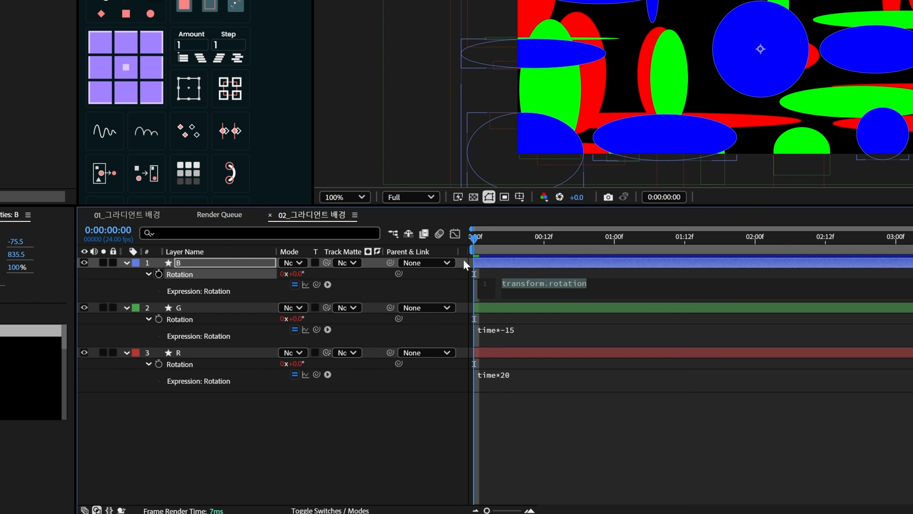
pyautogui.write('time*10')
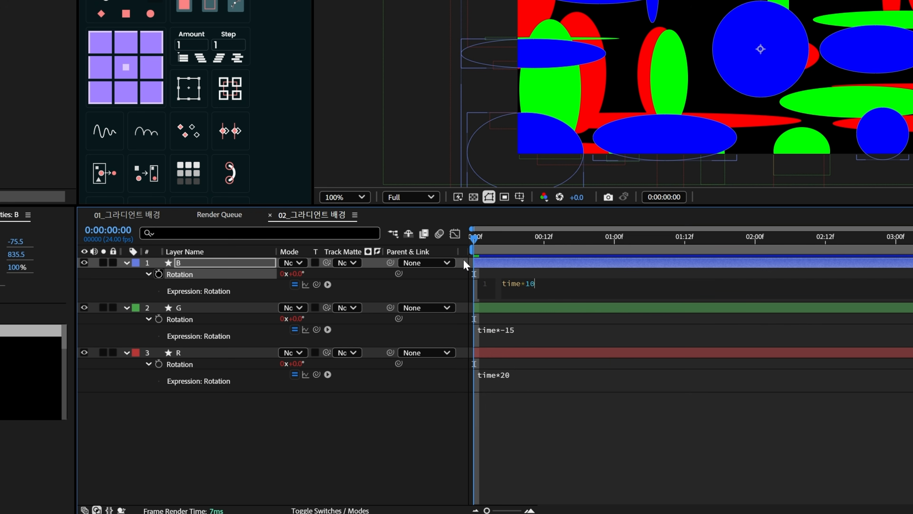
pyautogui.click(672, 440)
pyautogui.moveTo(505, 244); pyautogui.dragTo(681, 246)
pyautogui.moveTo(452, 365); pyautogui.dragTo(600, 353)
pyautogui.scroll(-3, 517, 166)
pyautogui.scroll(2, 517, 165)
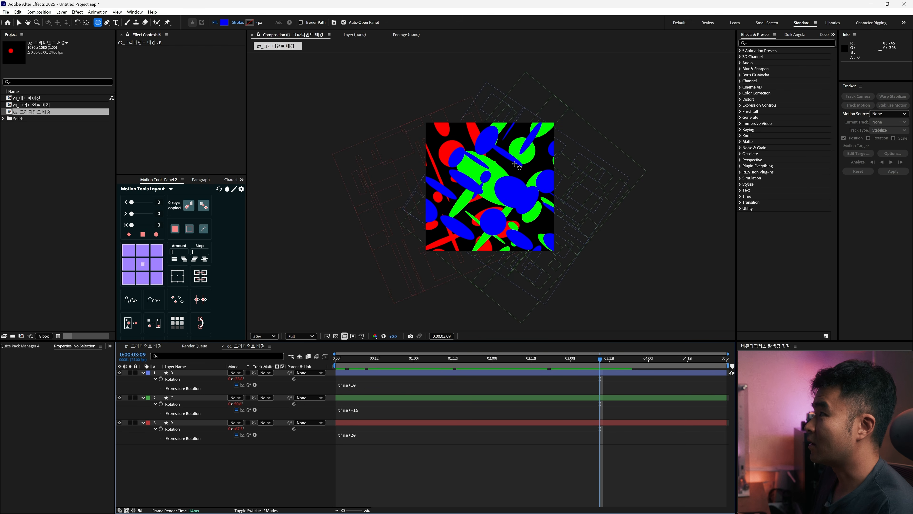
# Step: Centre the B layer's anchor point on its contents and reset the layer's Position to the composition centre
pyautogui.press('v')
pyautogui.click(367, 374)
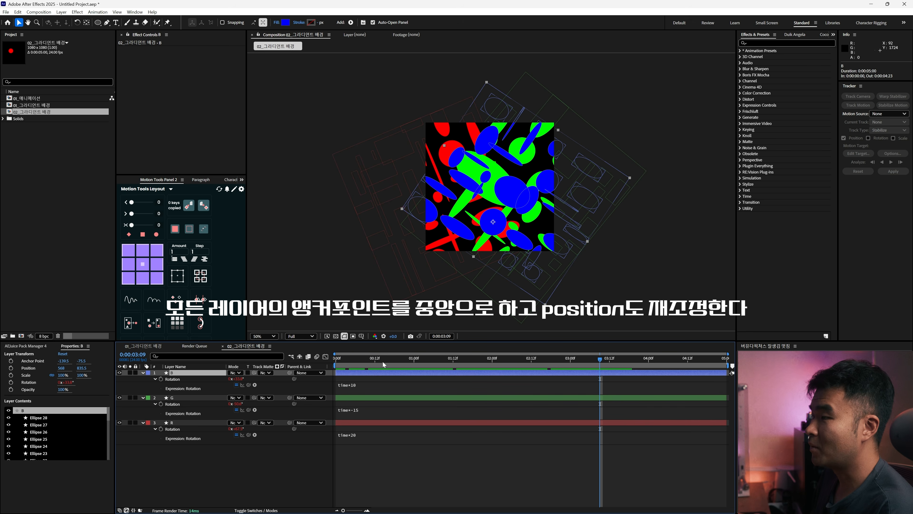
pyautogui.click(143, 264)
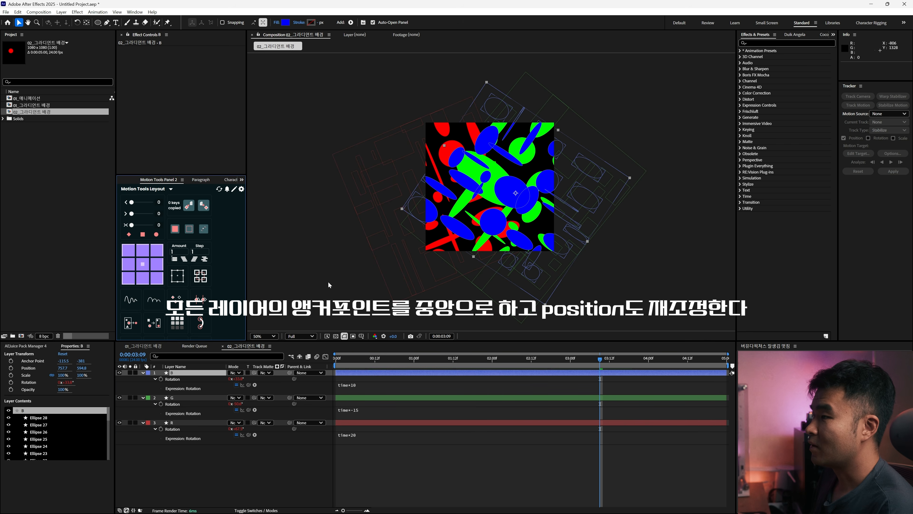
pyautogui.press('p')
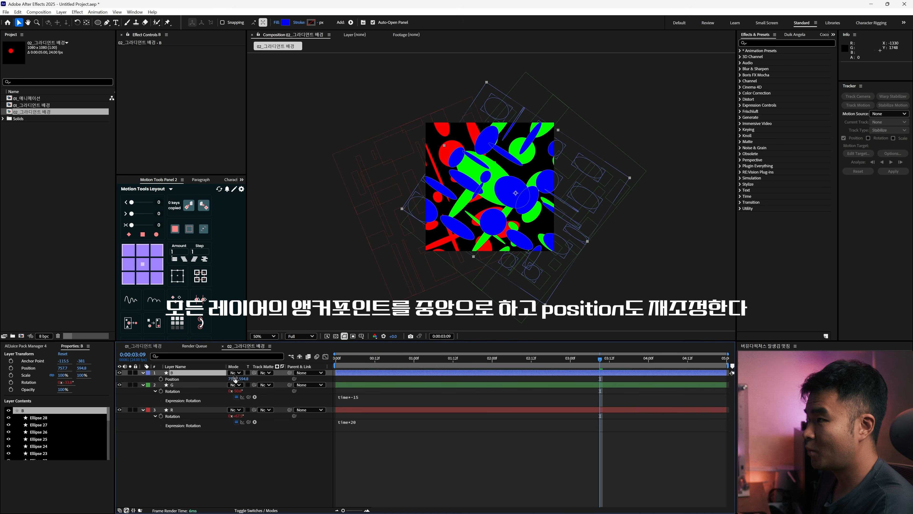
pyautogui.rightClick(201, 380)
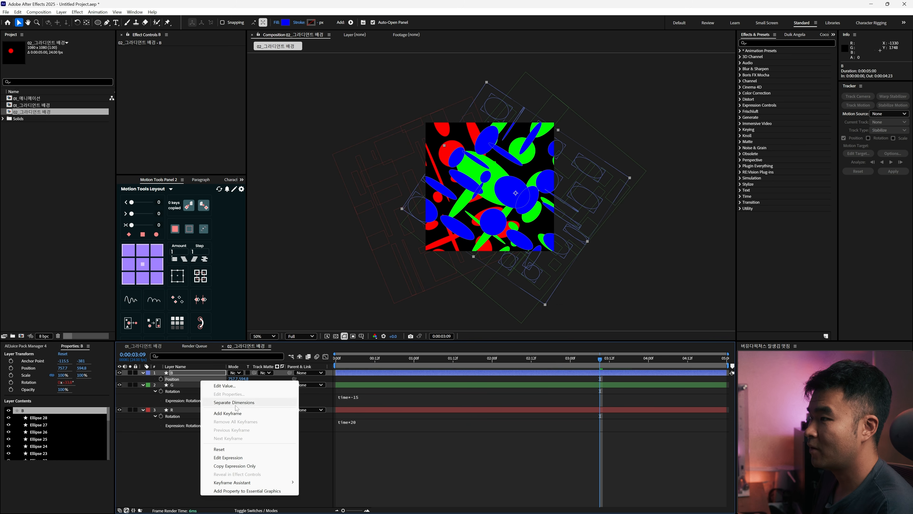
pyautogui.click(227, 449)
# Step: Centre the anchor points of the G and R layers on their contents and reset both layers' Position to the composition centre
pyautogui.click(211, 386)
pyautogui.press('p')
pyautogui.rightClick(218, 390)
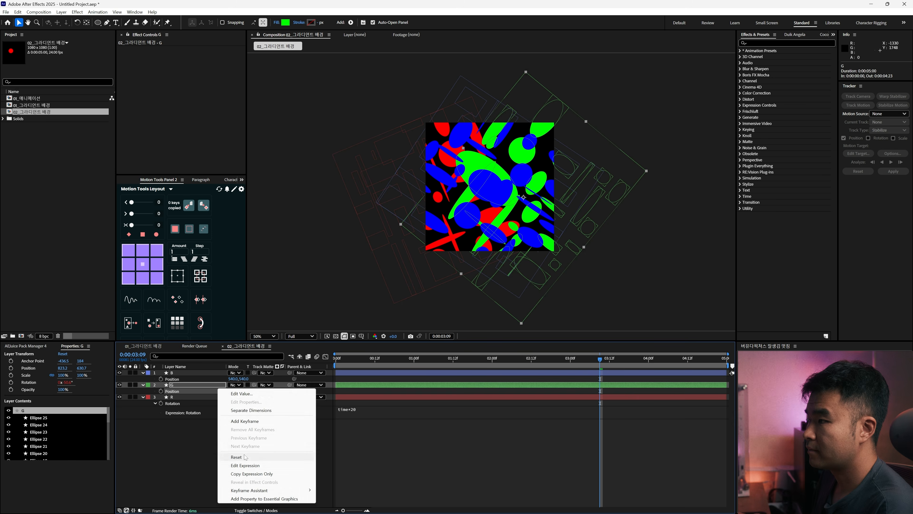
pyautogui.click(237, 458)
pyautogui.click(211, 398)
pyautogui.press('p')
pyautogui.rightClick(215, 404)
pyautogui.click(235, 355)
# Step: Move the current time to 0:00:03:01 and set the blending mode of the R, G and B layers to Add
pyautogui.moveTo(343, 360); pyautogui.dragTo(569, 374)
pyautogui.scroll(3, 465, 162)
pyautogui.scroll(-1, 485, 184)
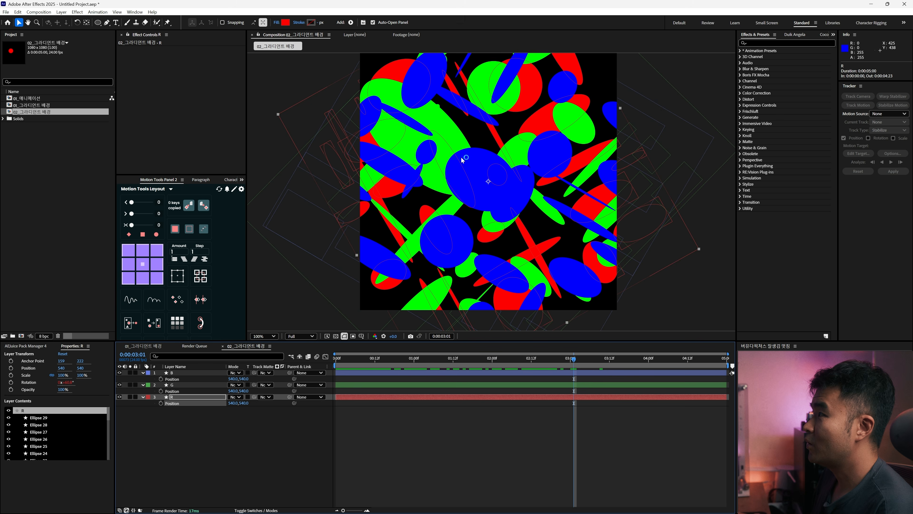
pyautogui.moveTo(206, 420); pyautogui.dragTo(188, 370)
pyautogui.click(235, 372)
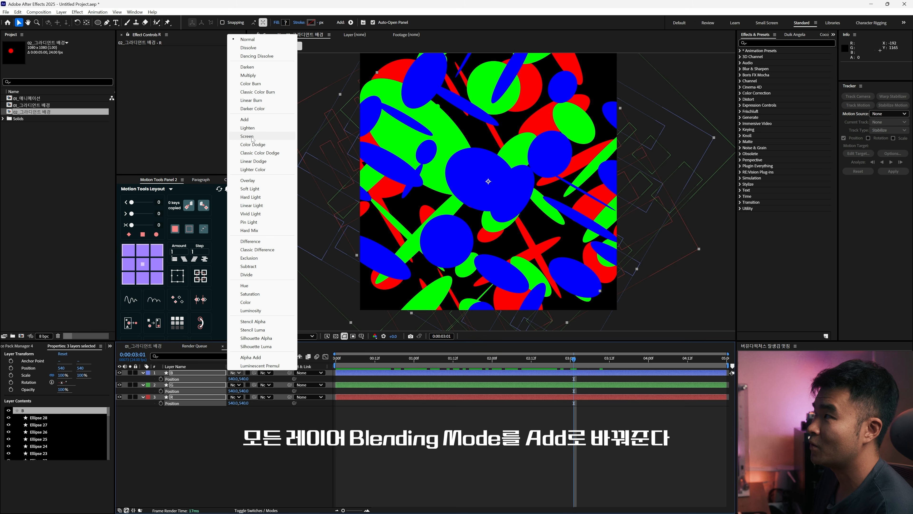
pyautogui.click(245, 120)
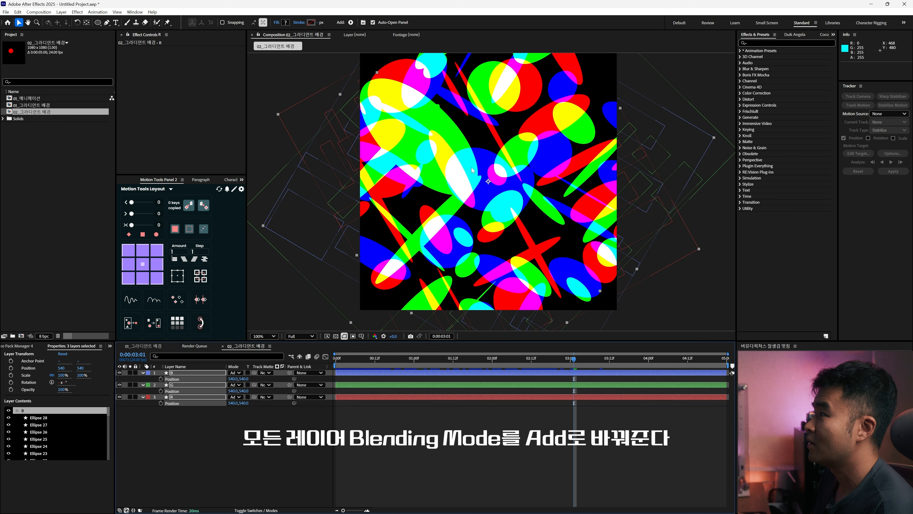
pyautogui.press(',')
pyautogui.press(',')
pyautogui.press('.')
pyautogui.press('.')
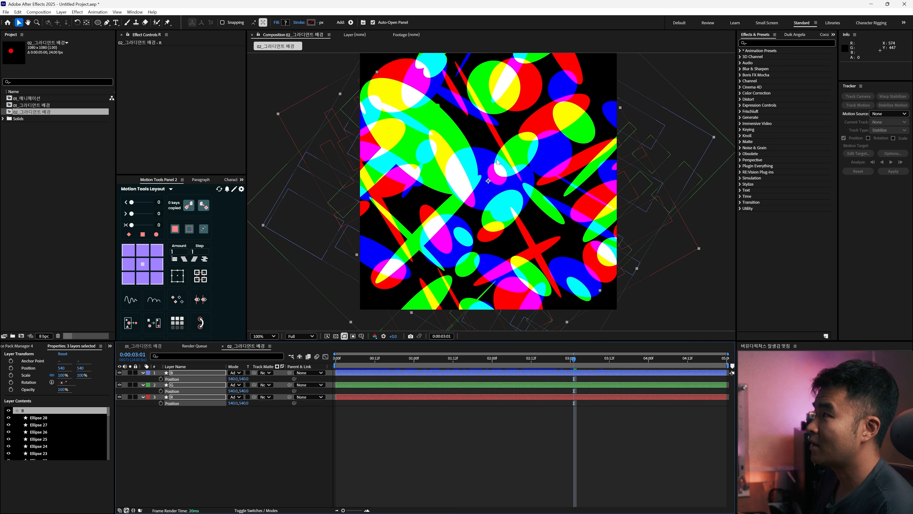
pyautogui.click(224, 432)
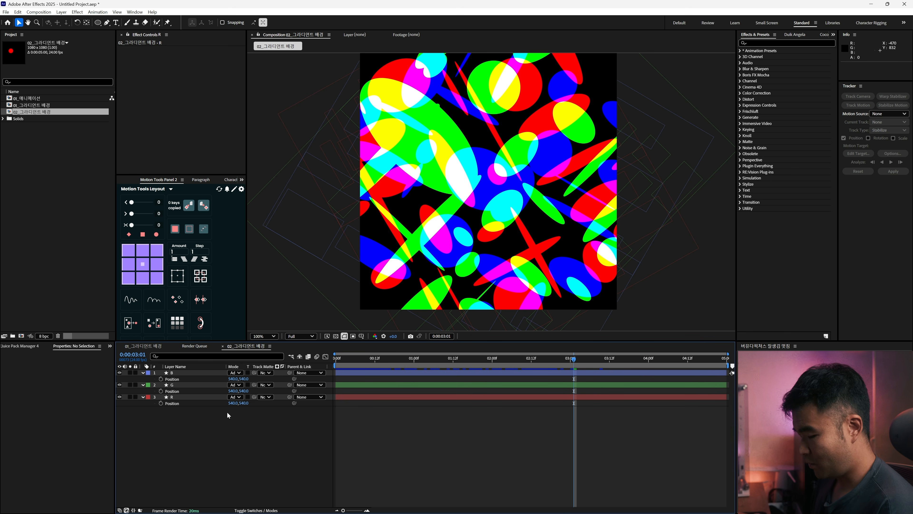
# Step: Create an adjustment layer above the colour layers and name it Blur
pyautogui.hotkey('ctrl', 'alt', 'y')
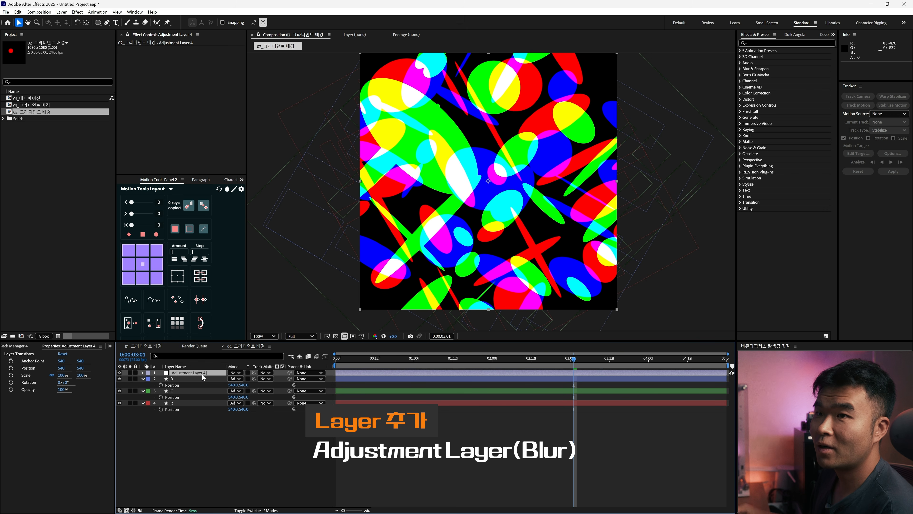
pyautogui.press('Return')
pyautogui.write('Blur')
pyautogui.press('Return')
# Step: Apply Fast Box Blur to the Blur layer with a Blur Radius of 50
pyautogui.hotkey('ctrl', 'space')
pyautogui.write('fas')
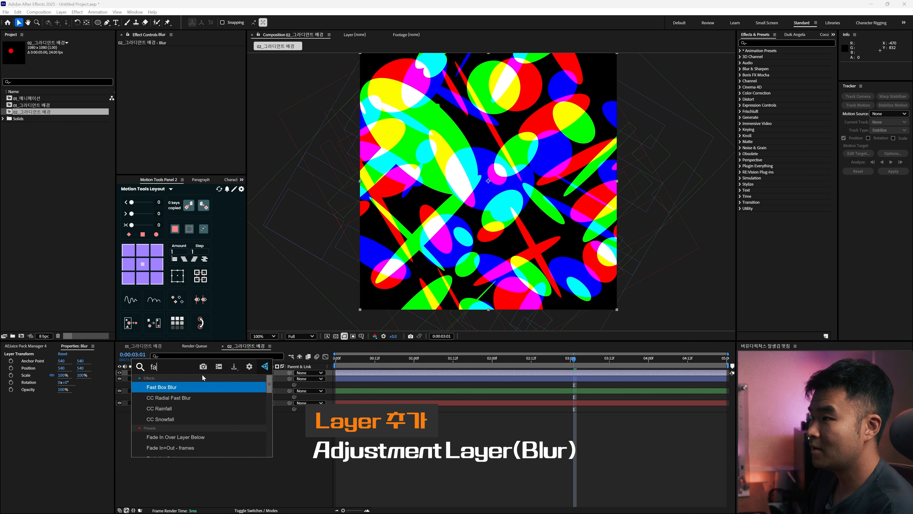
pyautogui.press('Return')
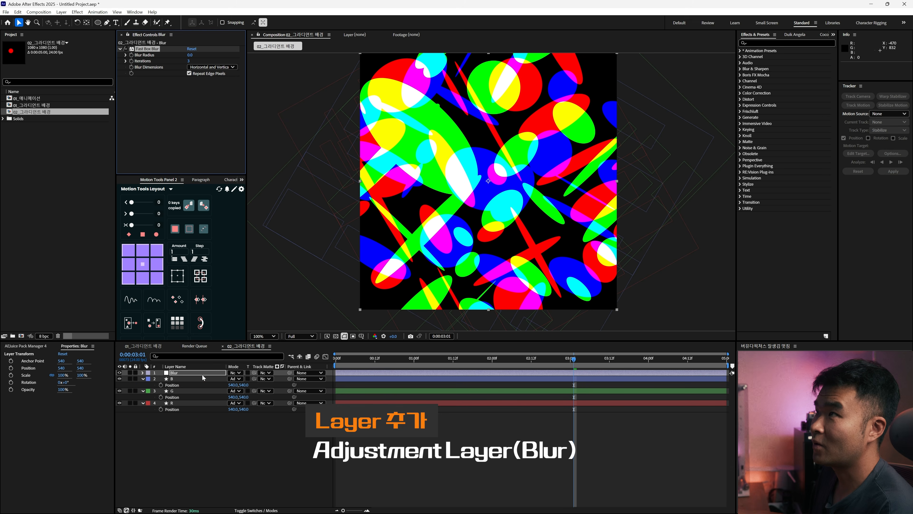
pyautogui.click(191, 55)
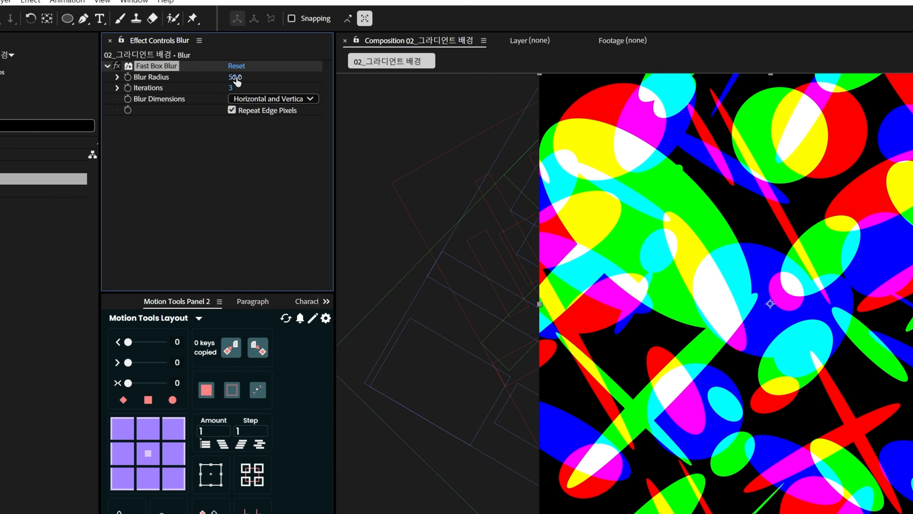
pyautogui.write('50')
pyautogui.press('Return')
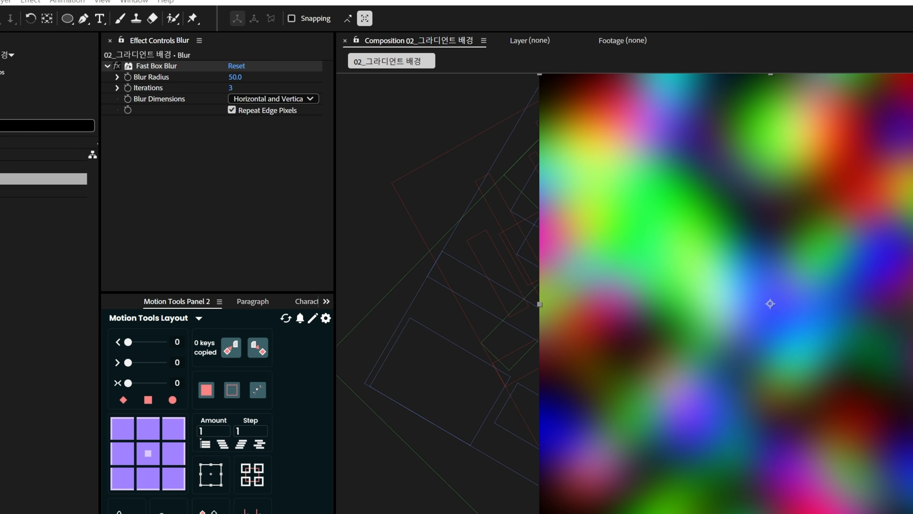
# Step: Apply Brightness & Contrast to the Blur layer with Contrast at 100
pyautogui.click(231, 142)
pyautogui.write('100')
pyautogui.press('Return')
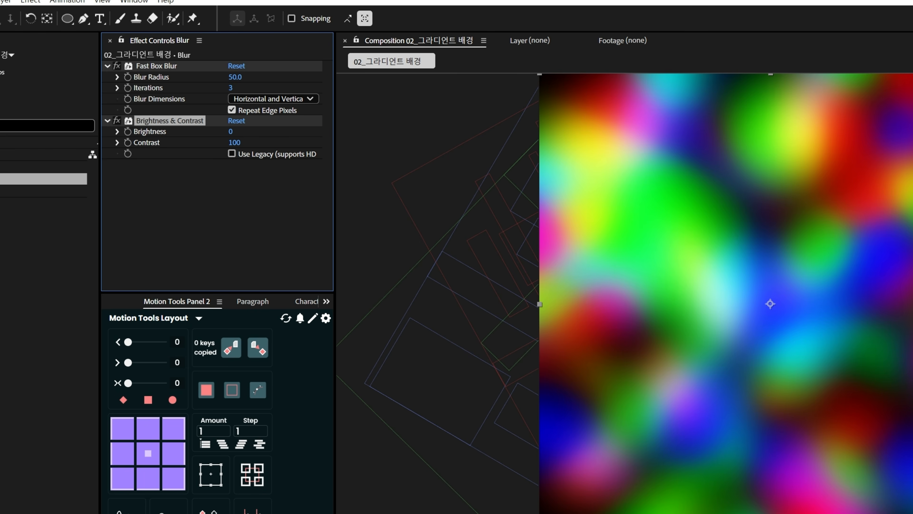
# Step: Pre-compose the Blur, B, G and R layers into a new composition named 02_애니메이션
pyautogui.keyDown('shift'); pyautogui.click(230, 490); pyautogui.keyUp('shift')
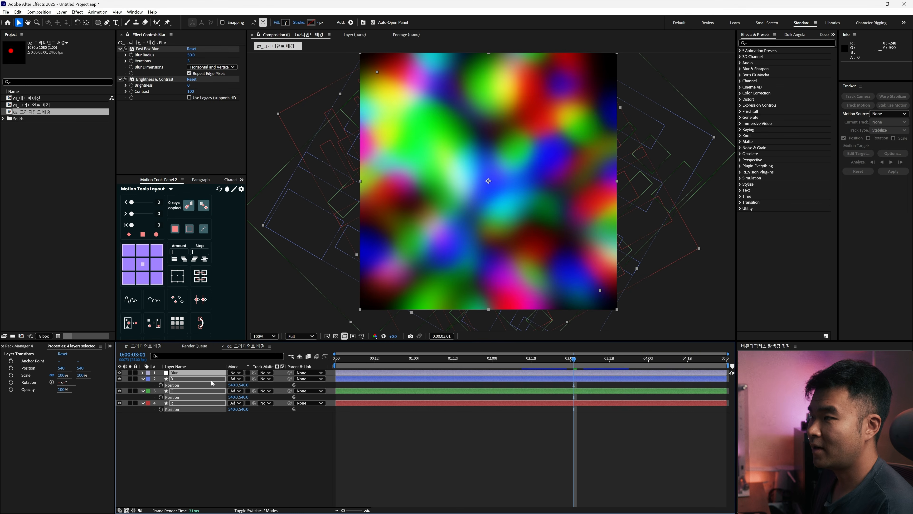
pyautogui.hotkey('ctrl', 'shift', 'c')
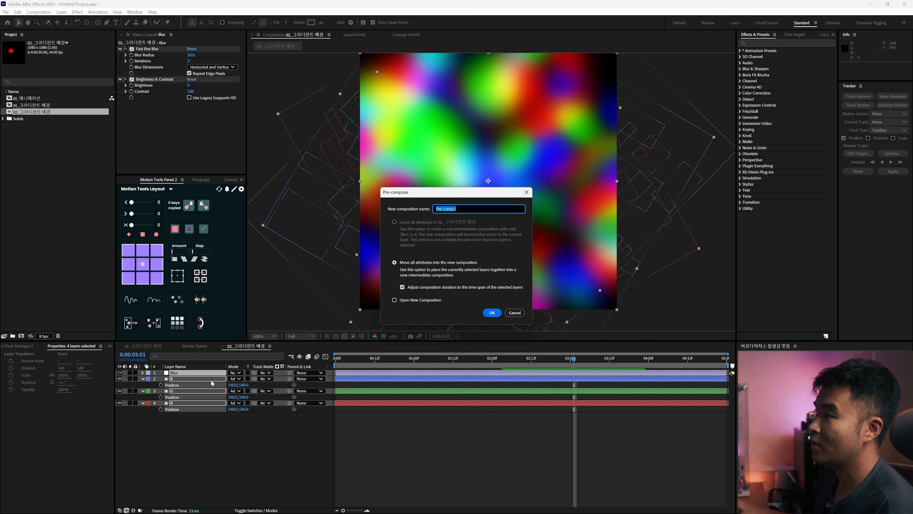
pyautogui.write('02_ㄱ')
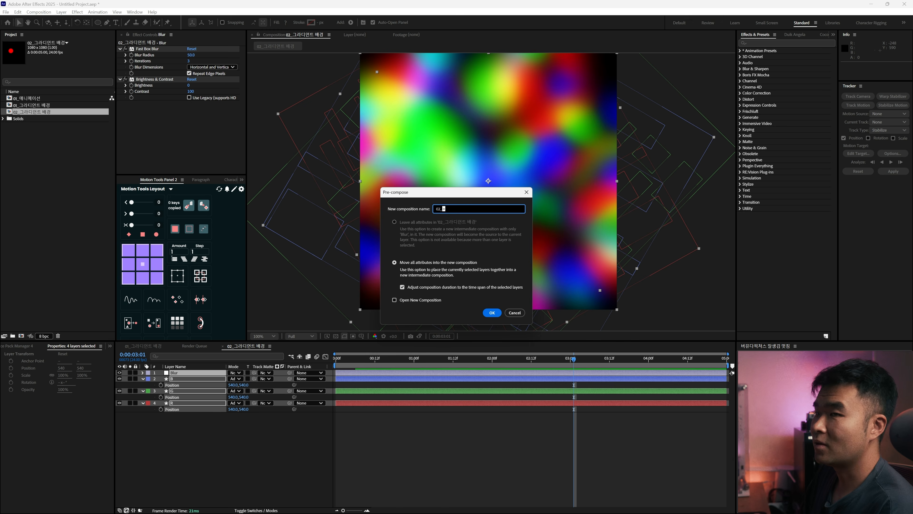
pyautogui.write('니메이션')
pyautogui.press('Return')
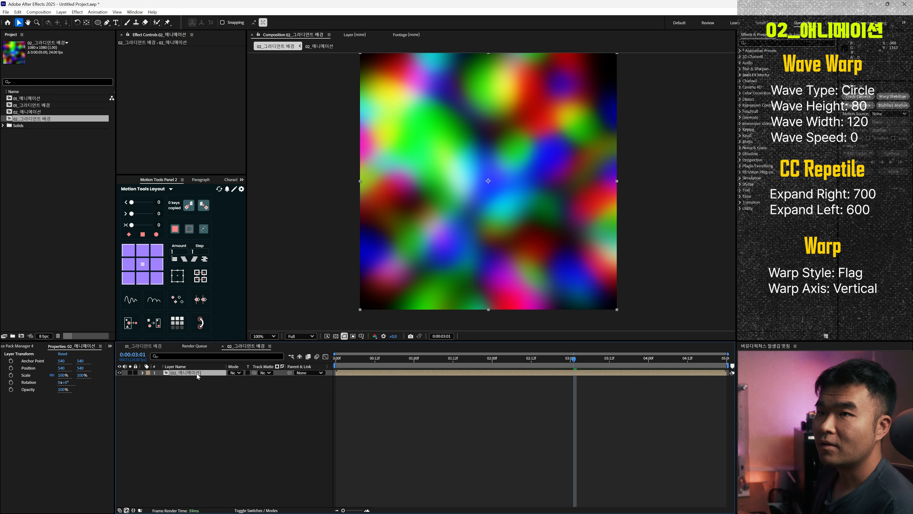
# Step: Apply Wave Warp to the 02_애니메이션 layer and set its Wave Type to Circle
pyautogui.hotkey('ctrl', 'space')
pyautogui.write('wav')
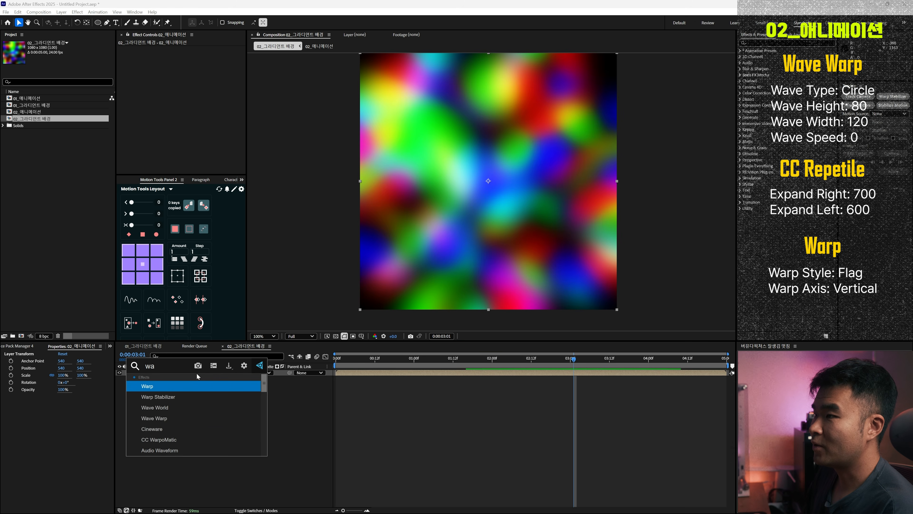
pyautogui.press('Down')
pyautogui.press('Return')
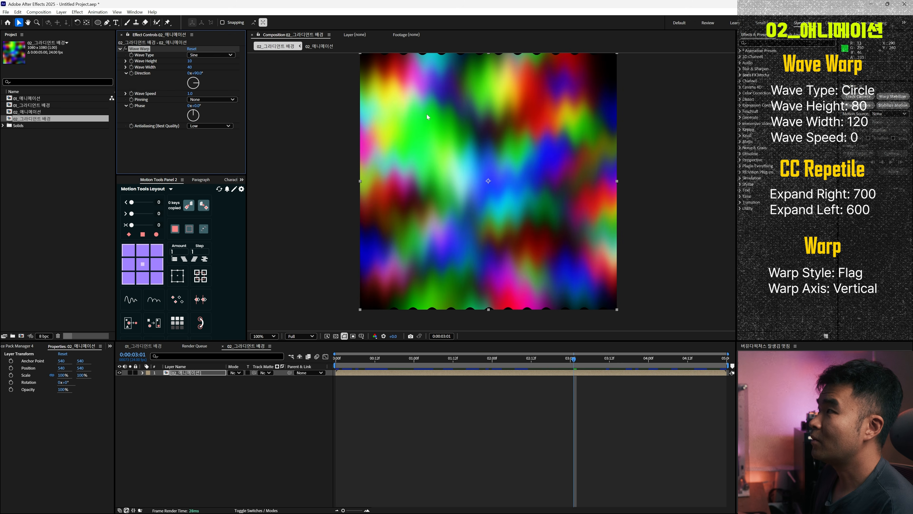
pyautogui.click(208, 58)
pyautogui.click(211, 96)
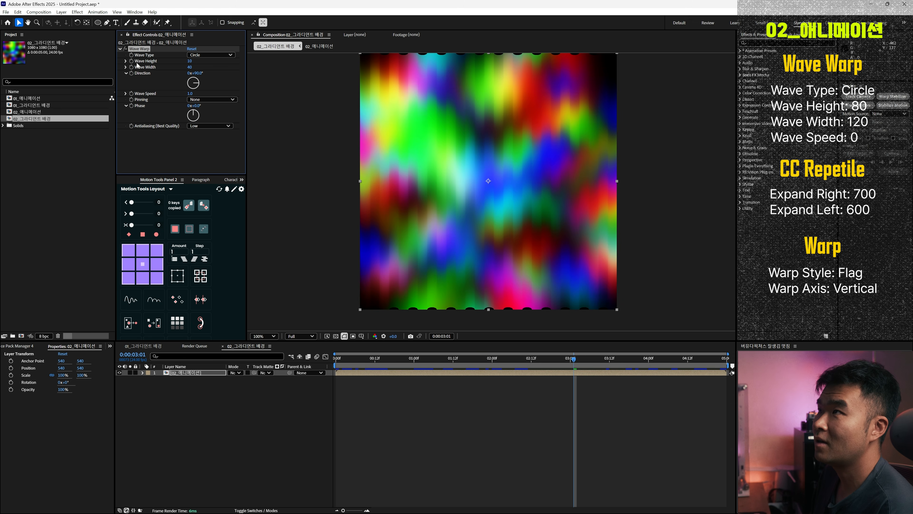
# Step: Set the Wave Warp's Wave Height to 80 and Wave Width to 120, and preview the motion
pyautogui.click(189, 61)
pyautogui.write('80')
pyautogui.press('Tab')
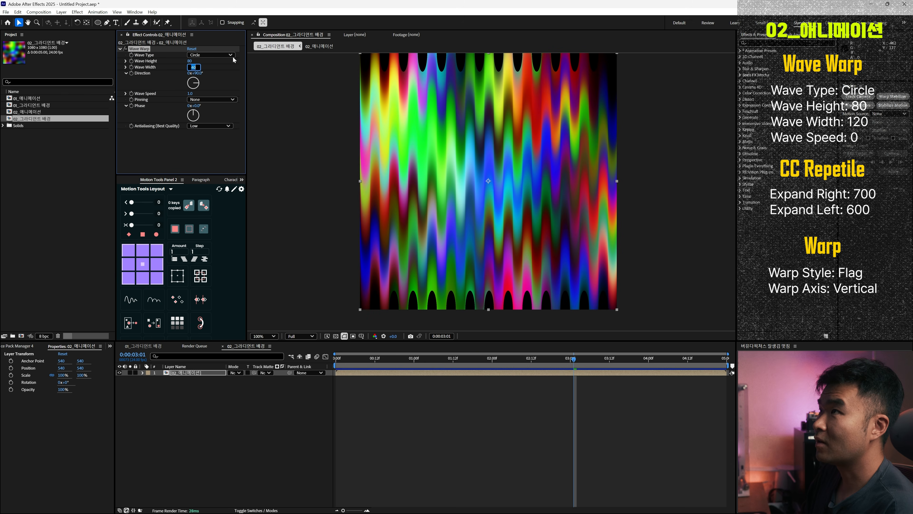
pyautogui.press('Return')
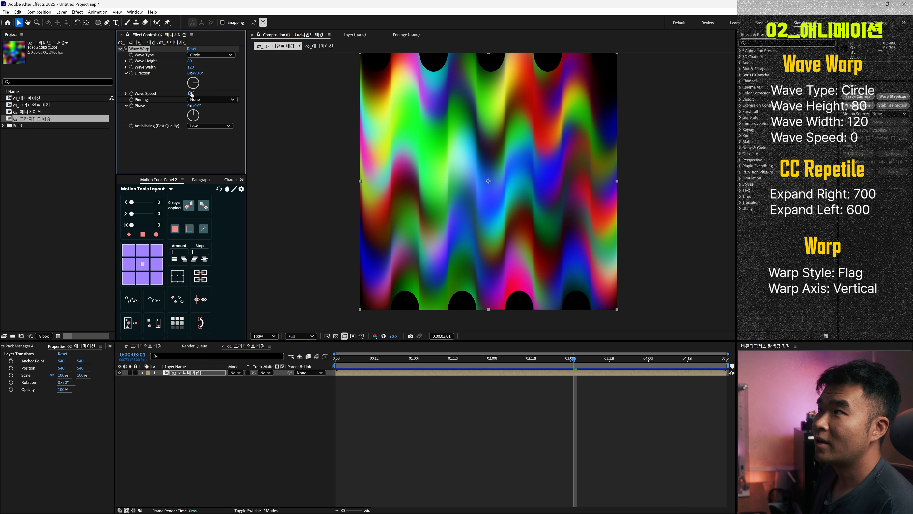
pyautogui.press('space')
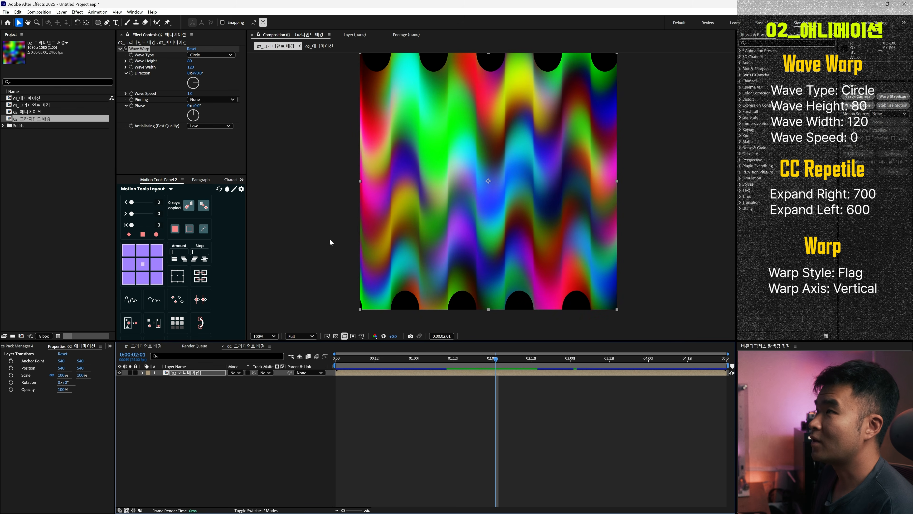
# Step: Set the Wave Warp's Wave Speed to 0 and preview the animation up to 0:00:02:07
pyautogui.click(190, 93)
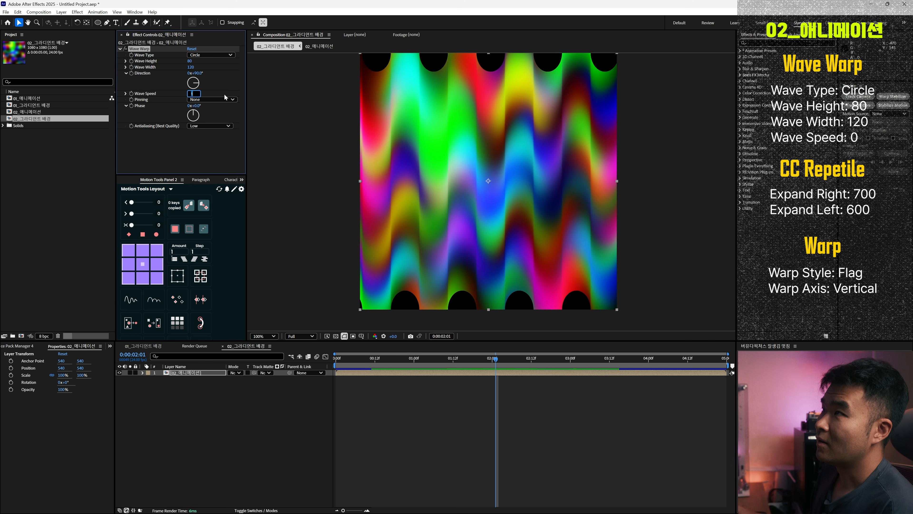
pyautogui.write('0')
pyautogui.press('Return')
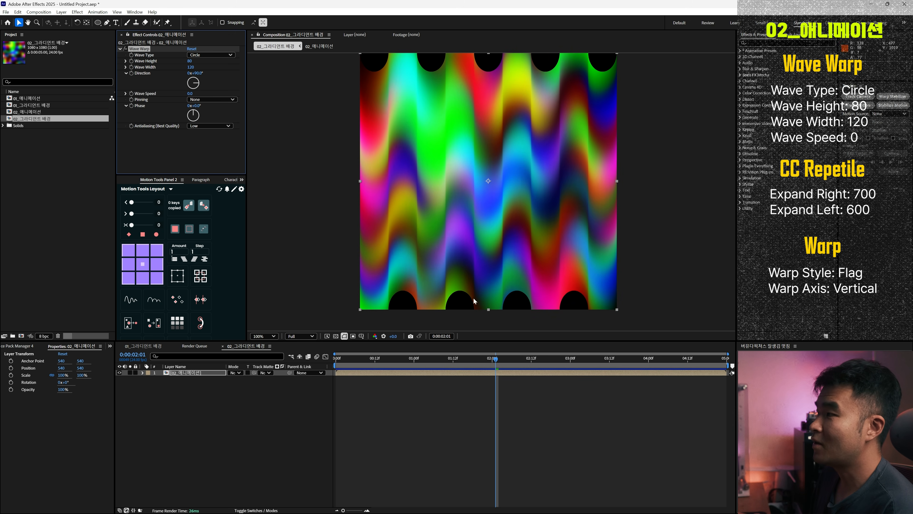
pyautogui.press('space')
pyautogui.moveTo(504, 370)
pyautogui.mouseDown()
pyautogui.moveTo(445, 367)
pyautogui.moveTo(515, 368)
pyautogui.mouseUp()
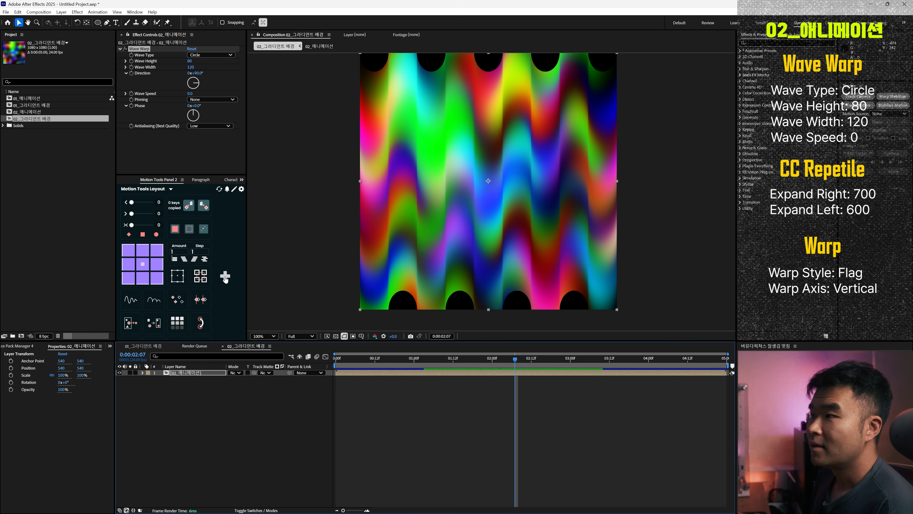
# Step: Apply Warp to the 02_애니메이션 layer with Warp Style Flag and Warp Axis Vertical
pyautogui.click(194, 373)
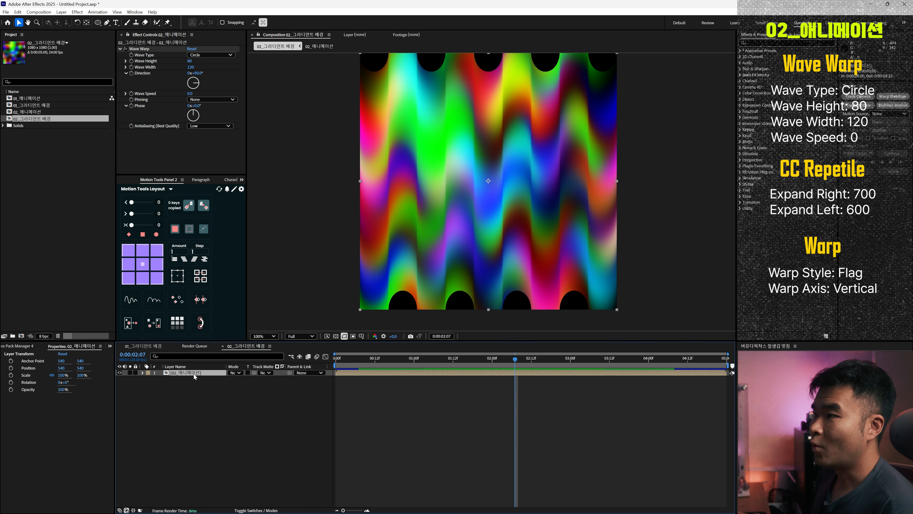
pyautogui.hotkey('ctrl', 'space')
pyautogui.write('war')
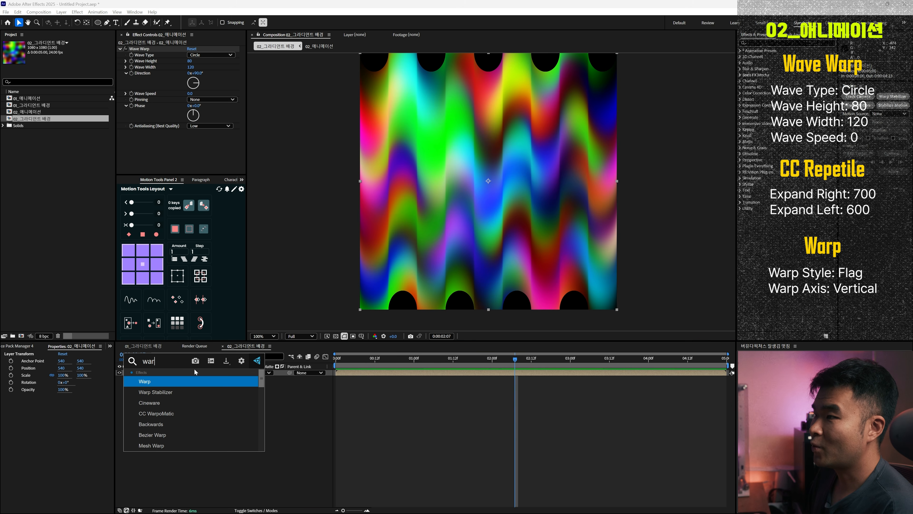
pyautogui.press('Return')
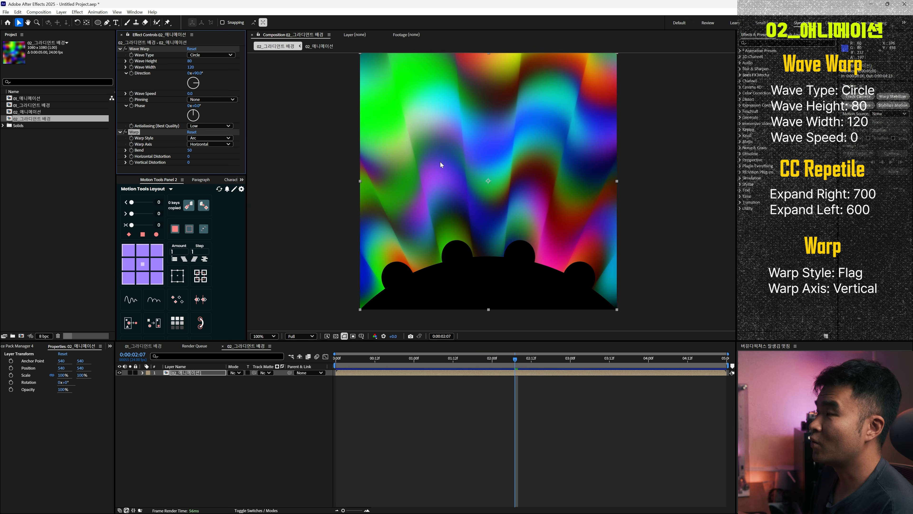
pyautogui.click(202, 139)
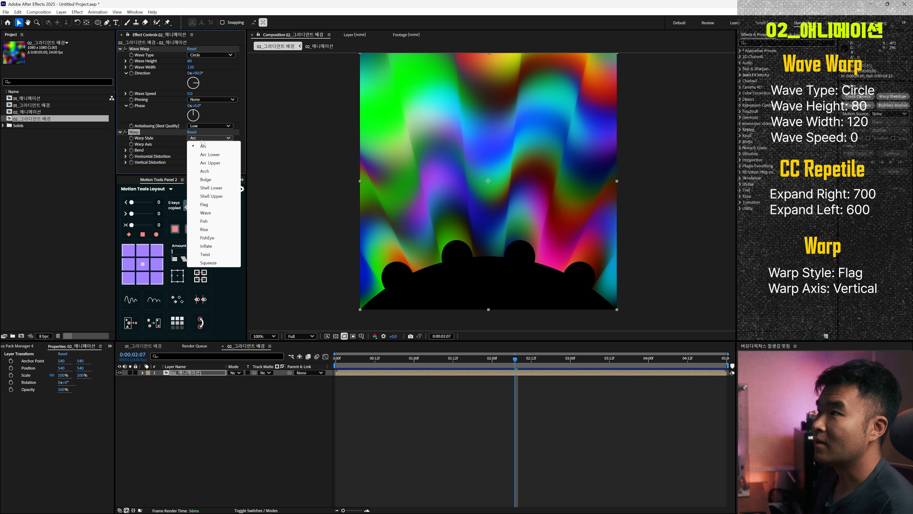
pyautogui.click(205, 205)
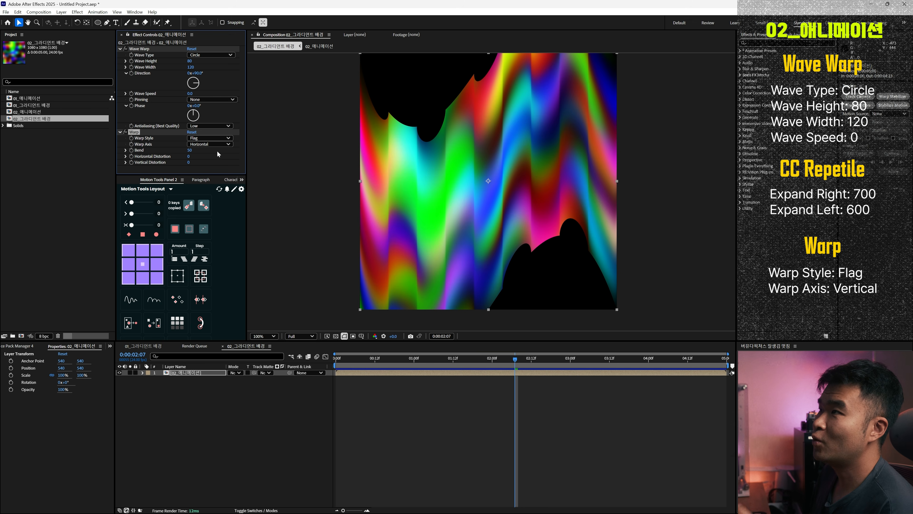
pyautogui.click(211, 145)
pyautogui.click(212, 156)
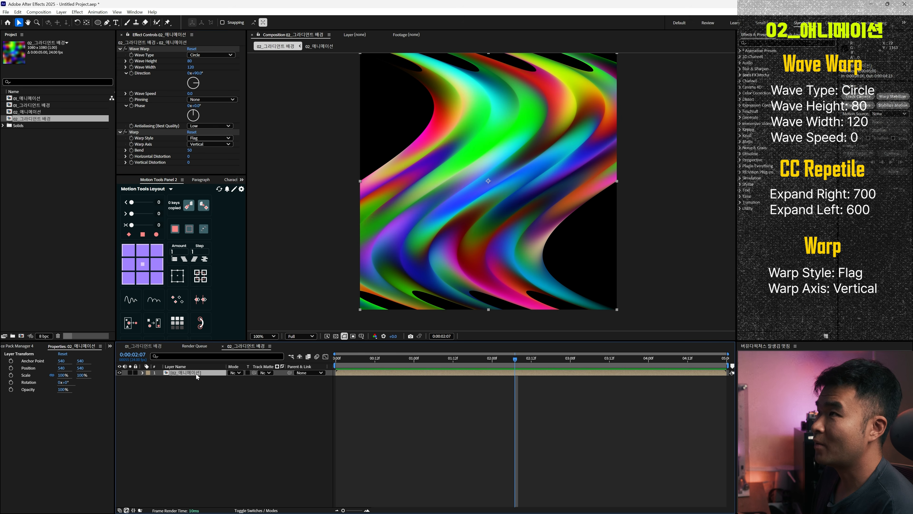
# Step: Apply CC RepeTile to the 02_애니메이션 layer and place it above Warp in the effect order
pyautogui.hotkey('ctrl', 'space')
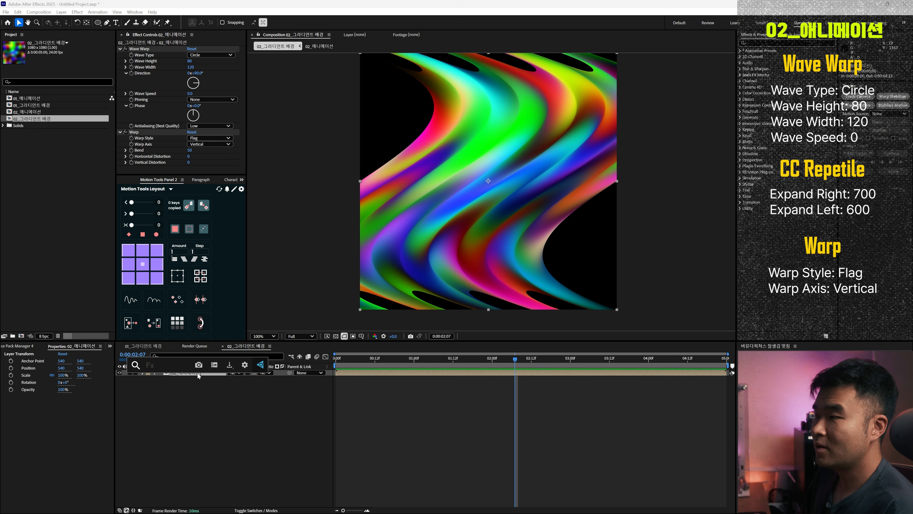
pyautogui.write('cc r')
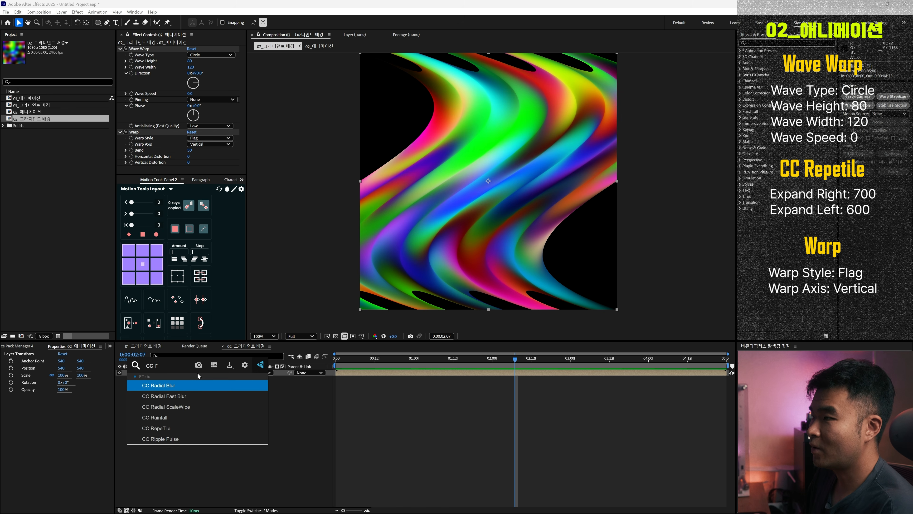
pyautogui.write('ep')
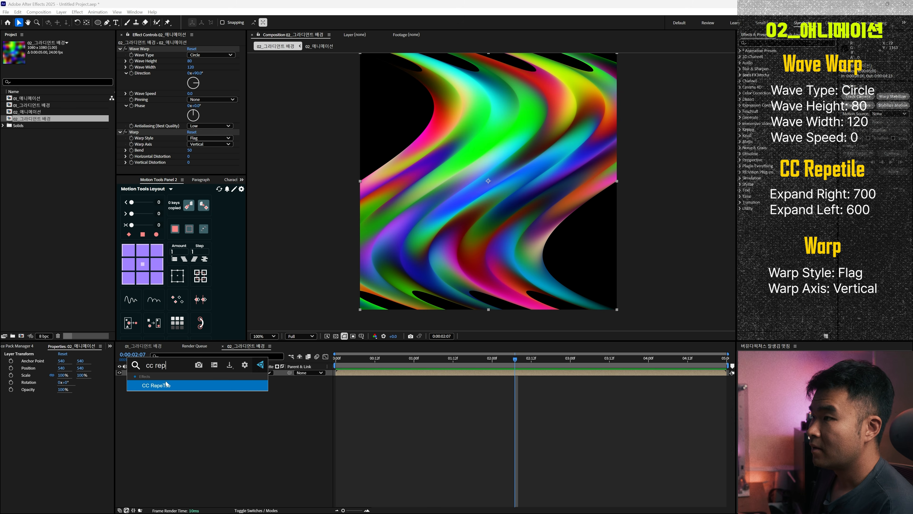
pyautogui.click(165, 386)
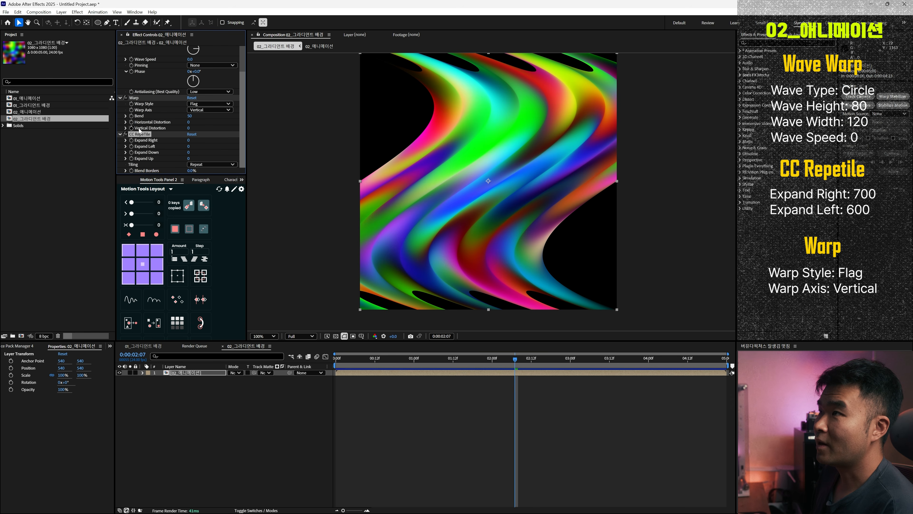
pyautogui.moveTo(137, 135); pyautogui.dragTo(133, 97)
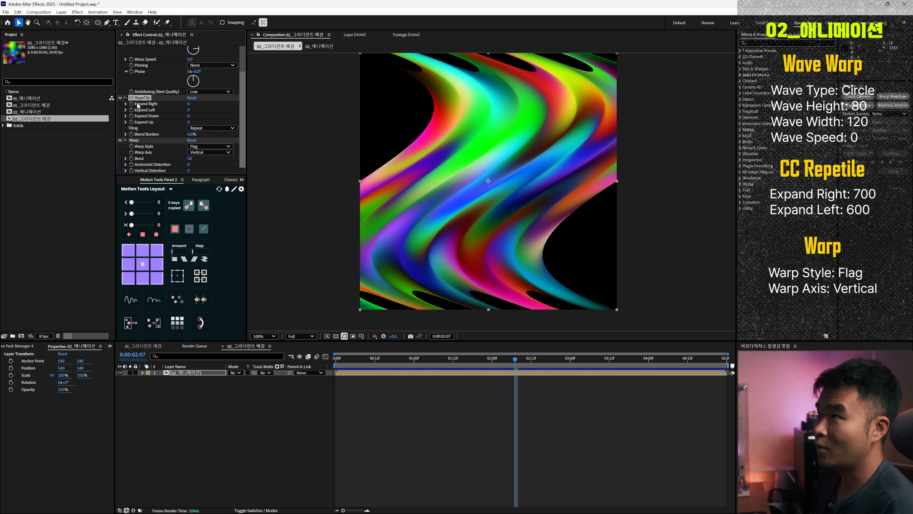
# Step: Set CC RepeTile's Expand Right to 700 and Expand Left to 600
pyautogui.click(189, 104)
pyautogui.write('7')
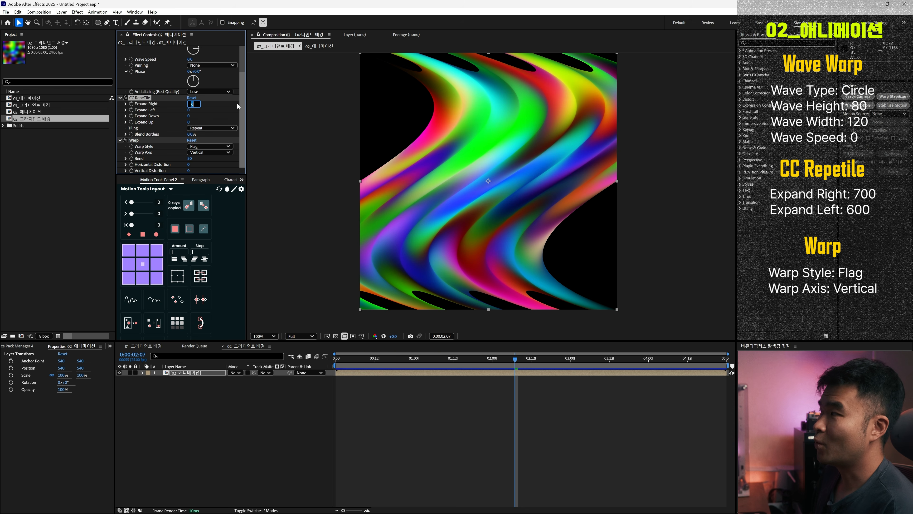
pyautogui.write('00')
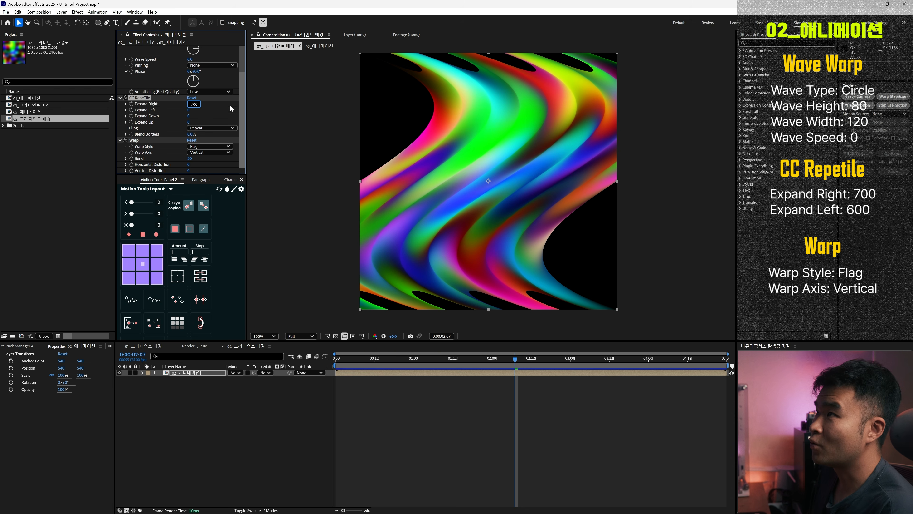
pyautogui.click(192, 110)
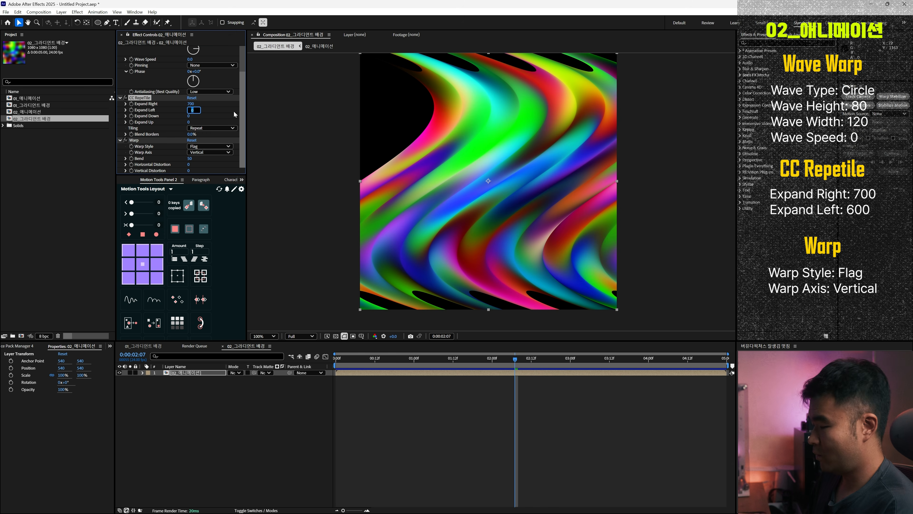
pyautogui.press('Return')
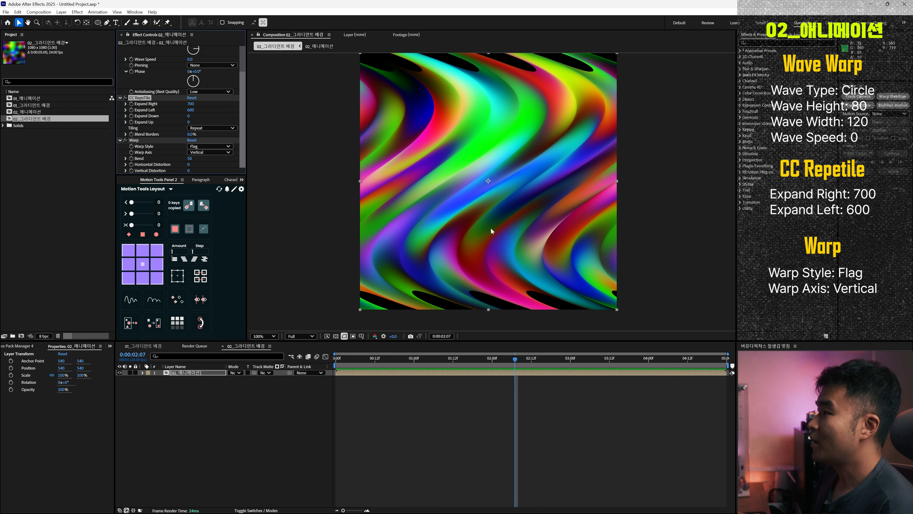
# Step: Set only the 02_애니메이션 layer's vertical scale to 120%, keeping the width at 100%, and scrub through the result
pyautogui.click(205, 374)
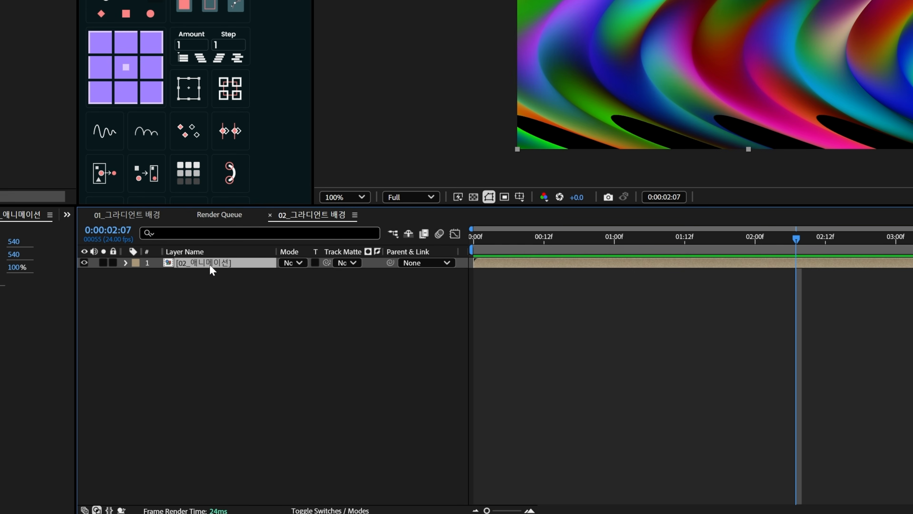
pyautogui.press('s')
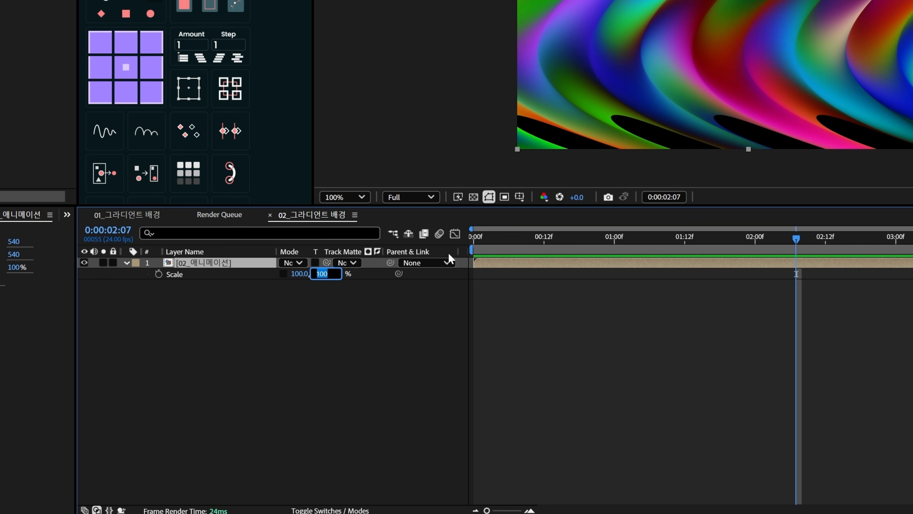
pyautogui.write('120')
pyautogui.press('Return')
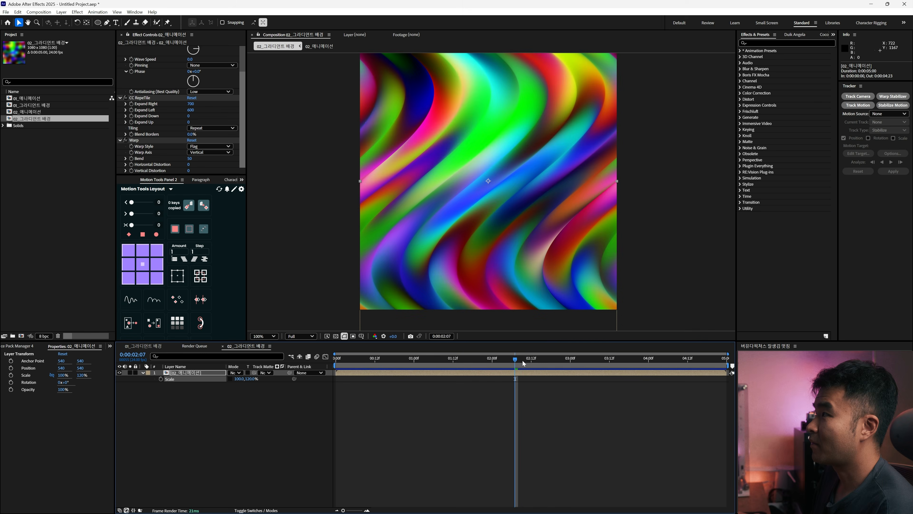
pyautogui.moveTo(811, 245); pyautogui.dragTo(691, 267)
pyautogui.moveTo(457, 375); pyautogui.dragTo(515, 378)
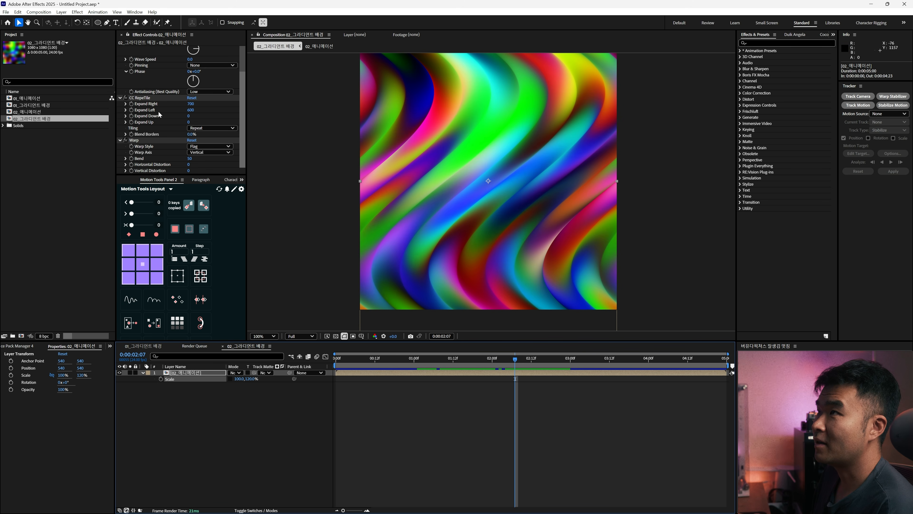
# Step: Create an adjustment layer above the 02_애니메이션 layer and apply Noise HLS to it
pyautogui.click(255, 412)
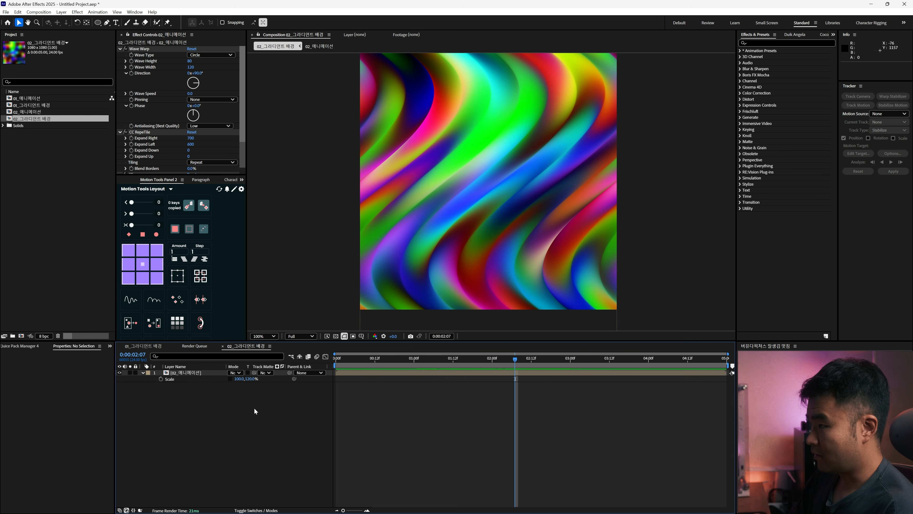
pyautogui.hotkey('ctrl', 'alt', 'y')
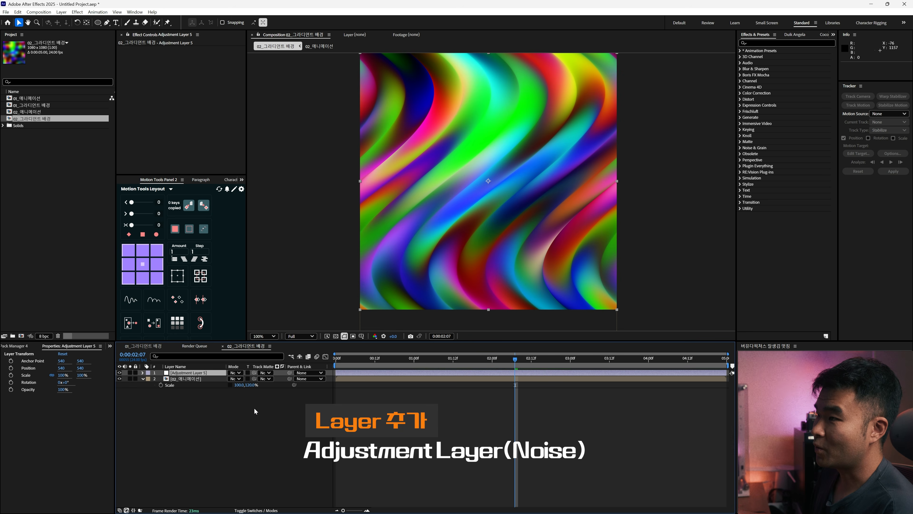
pyautogui.hotkey('ctrl', 'space')
pyautogui.write('noi')
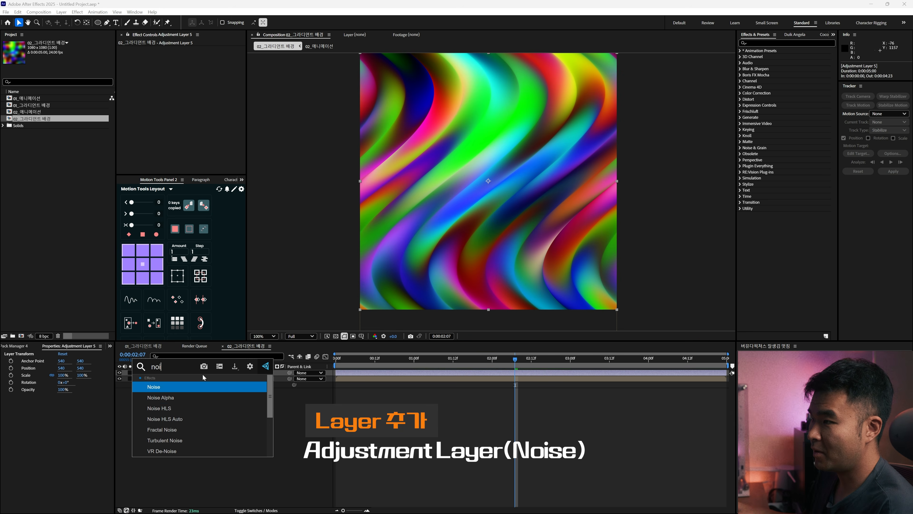
pyautogui.click(171, 409)
# Step: Set the Noise HLS effect's noise type to Grain and its Lightness to 5%
pyautogui.click(210, 54)
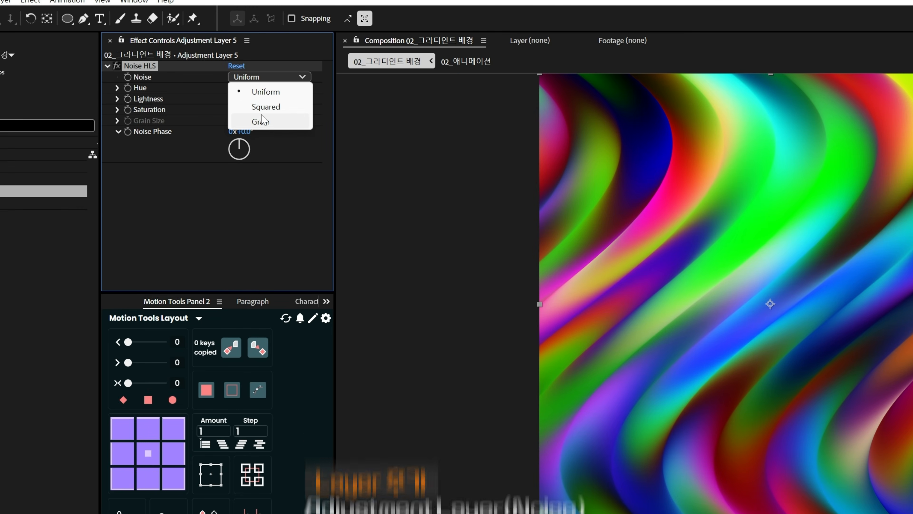
pyautogui.click(262, 121)
pyautogui.click(236, 99)
pyautogui.write('5')
pyautogui.press('Return')
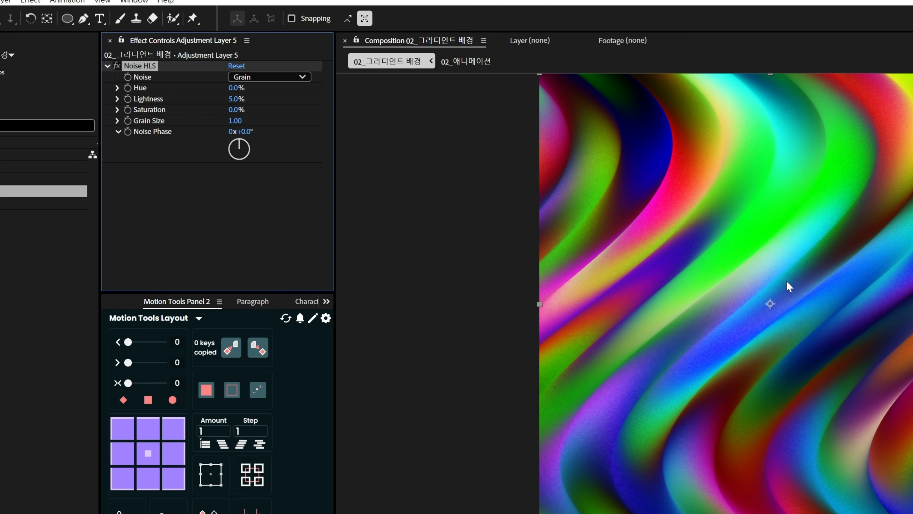